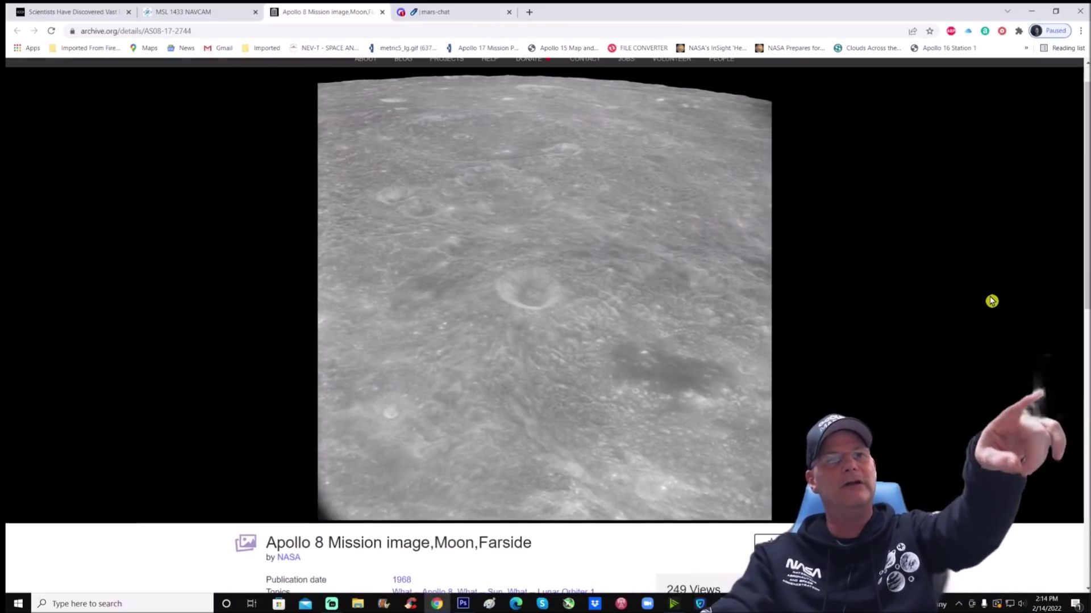
Review the description and file details of the Apollo 8 Moon farside image on its archive page.
scroll(991, 301, down, 3)
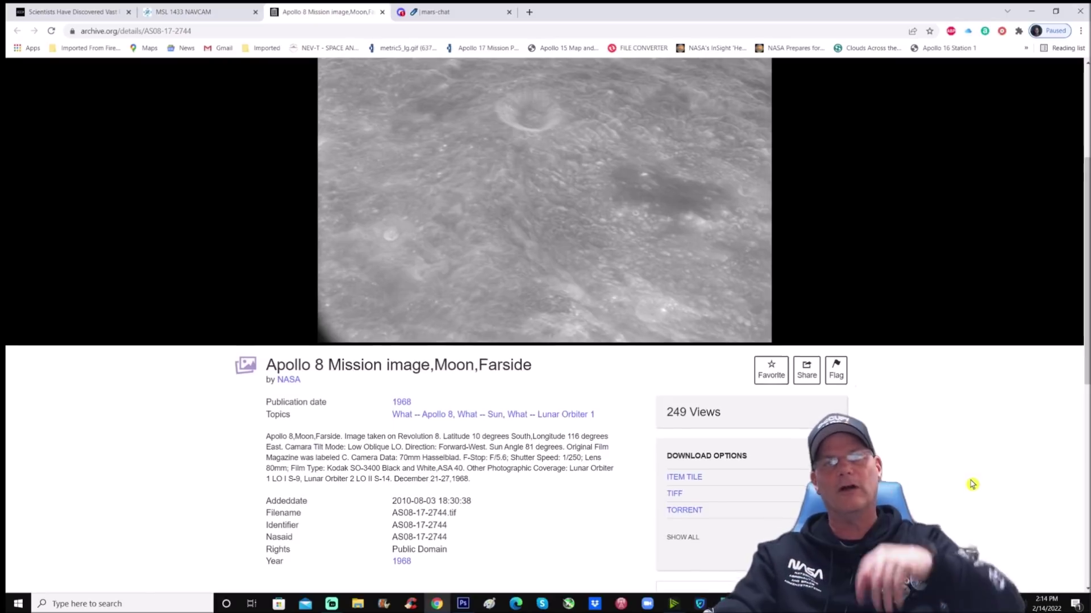
scroll(954, 483, down, 1)
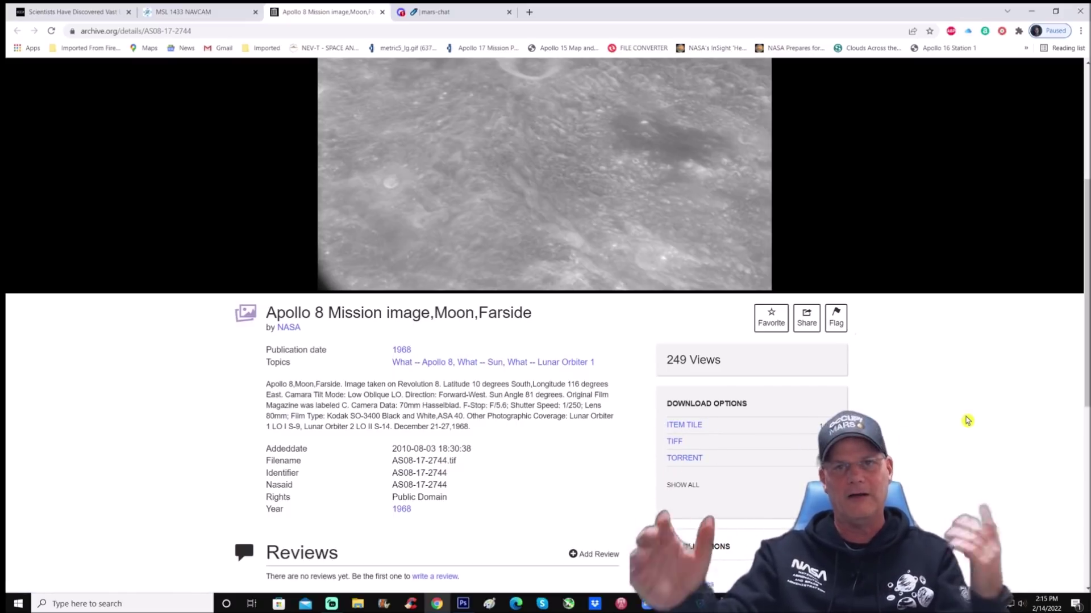
scroll(967, 420, up, 5)
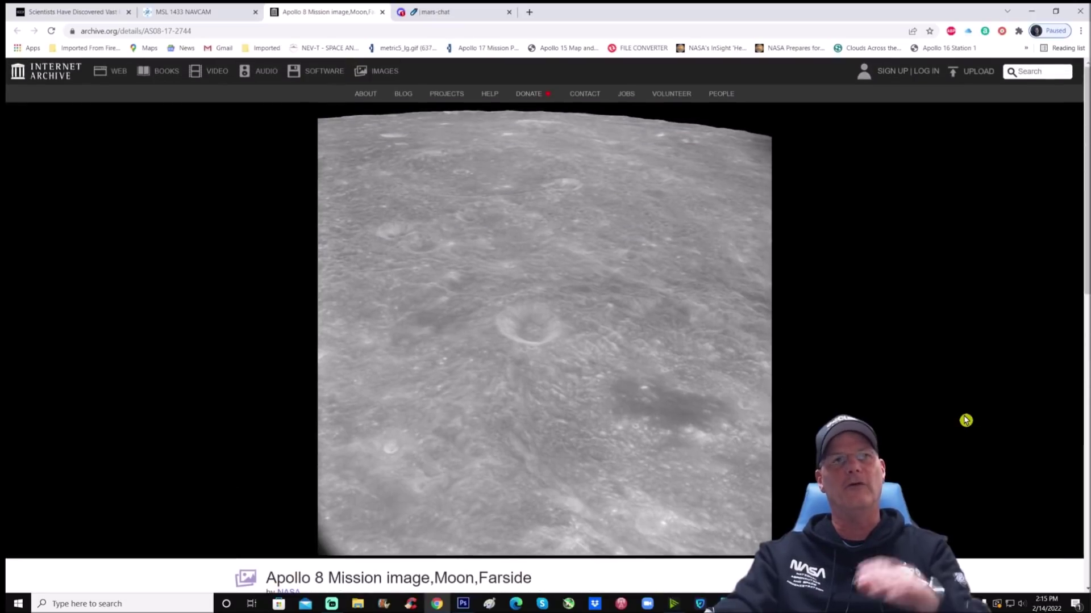
Open the full-size AS08-17-2744 image and inspect the terrain around the large central crater.
click(1005, 308)
click(676, 391)
scroll(678, 393, down, 1)
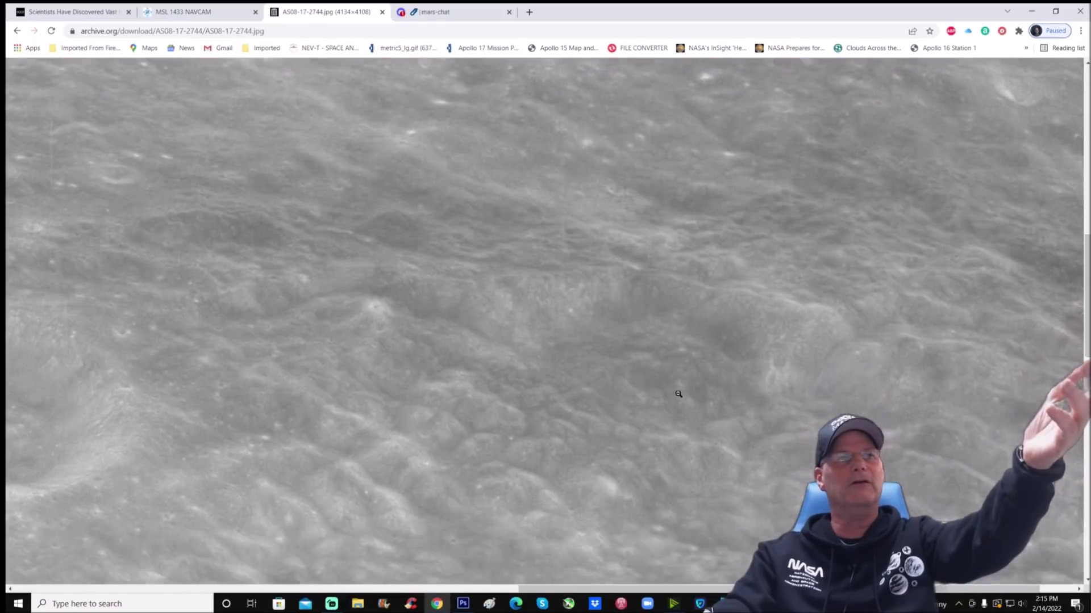
scroll(678, 394, up, 5)
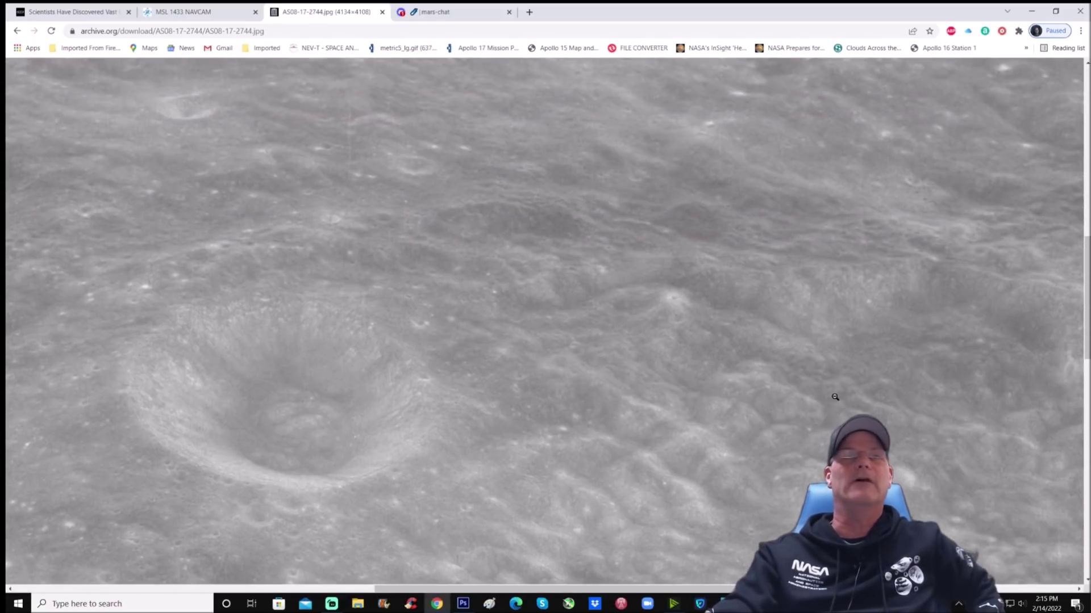
click(942, 276)
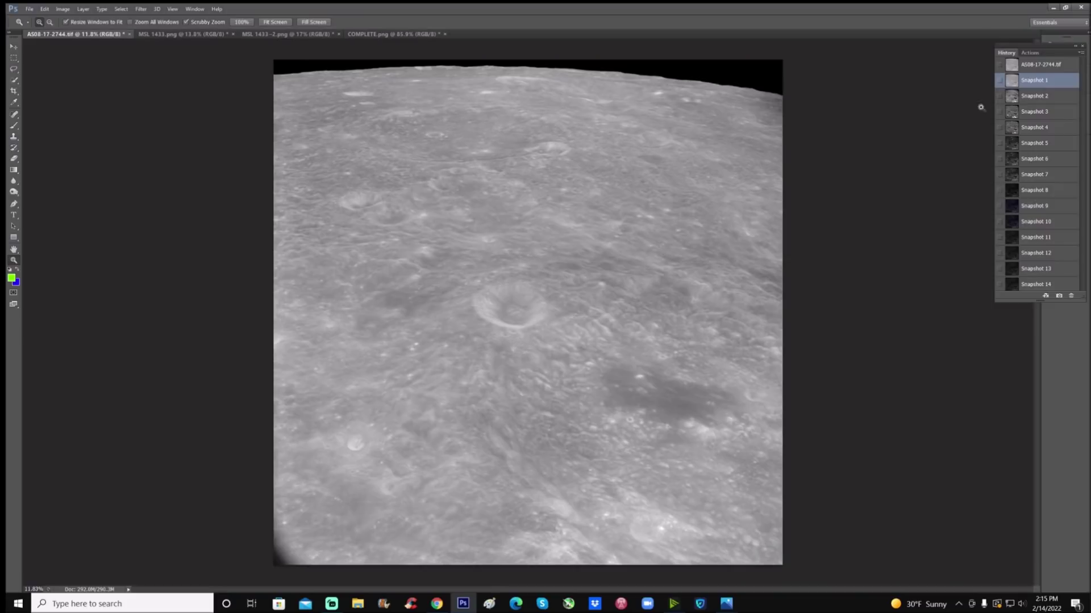
Switch to Photoshop and compare the original AS08-17-2744.tif state with Snapshot 1.
click(1040, 69)
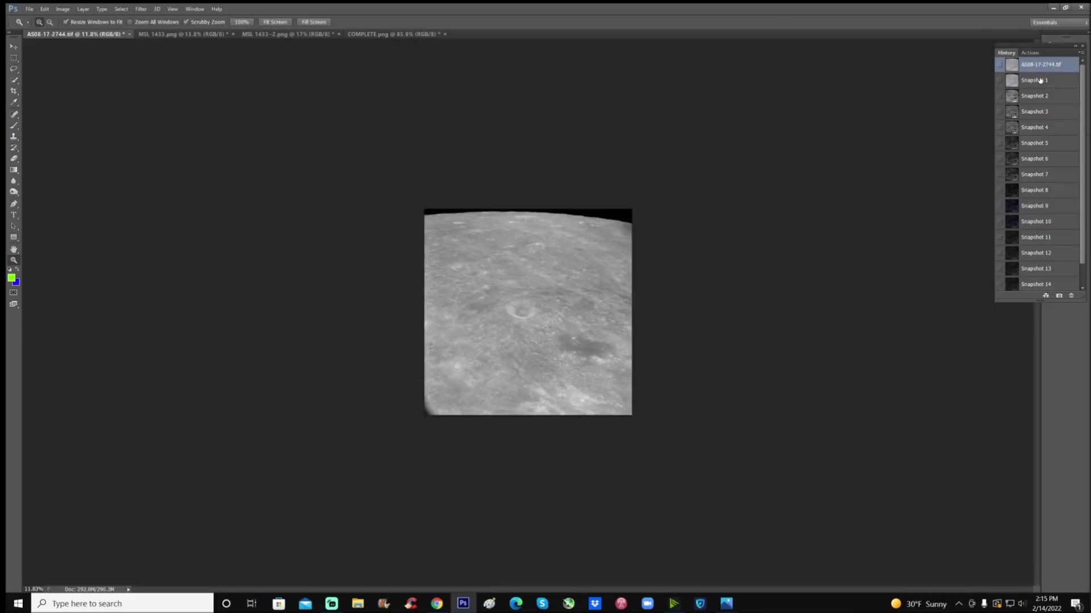
click(1040, 84)
drag(555, 245, 643, 278)
key(ctrl+minus)
key(ctrl+minus)
Step the image through Snapshots 3, 5 and 7, and restore Snapshot 14.
click(1041, 114)
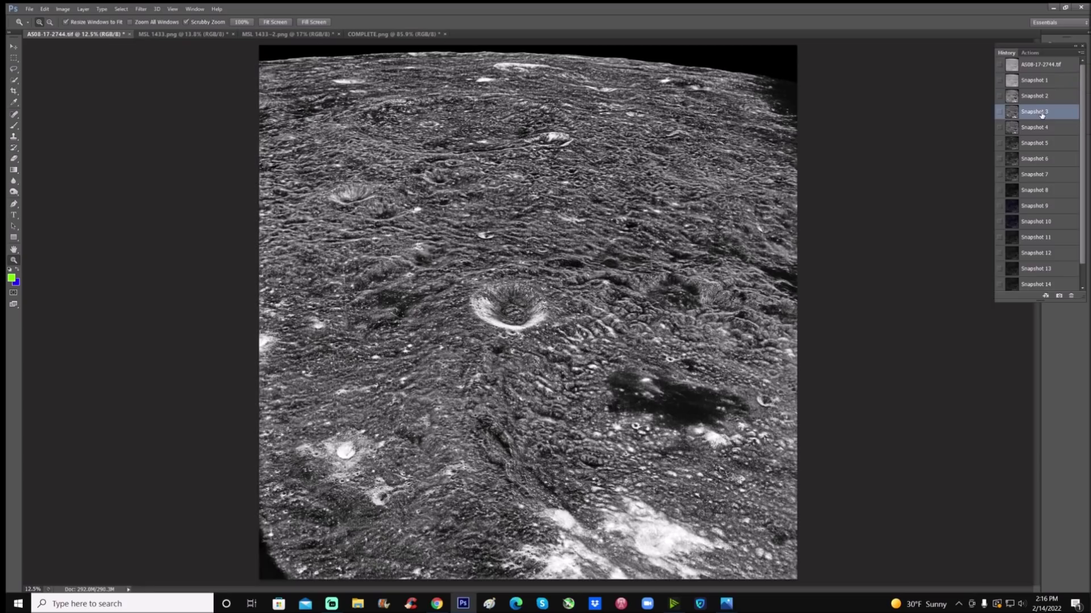
click(1039, 145)
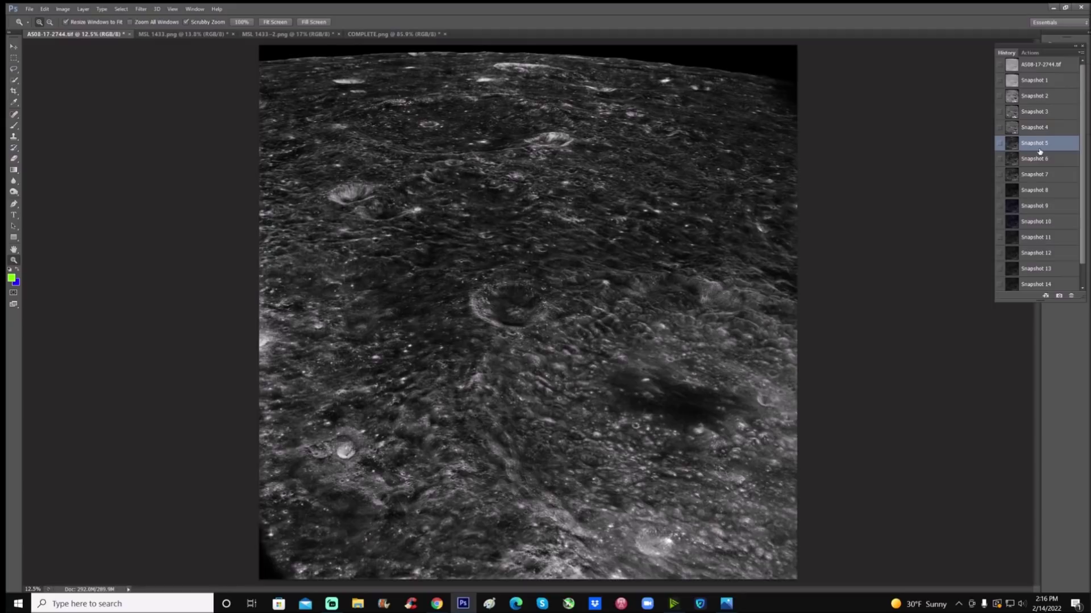
click(1044, 177)
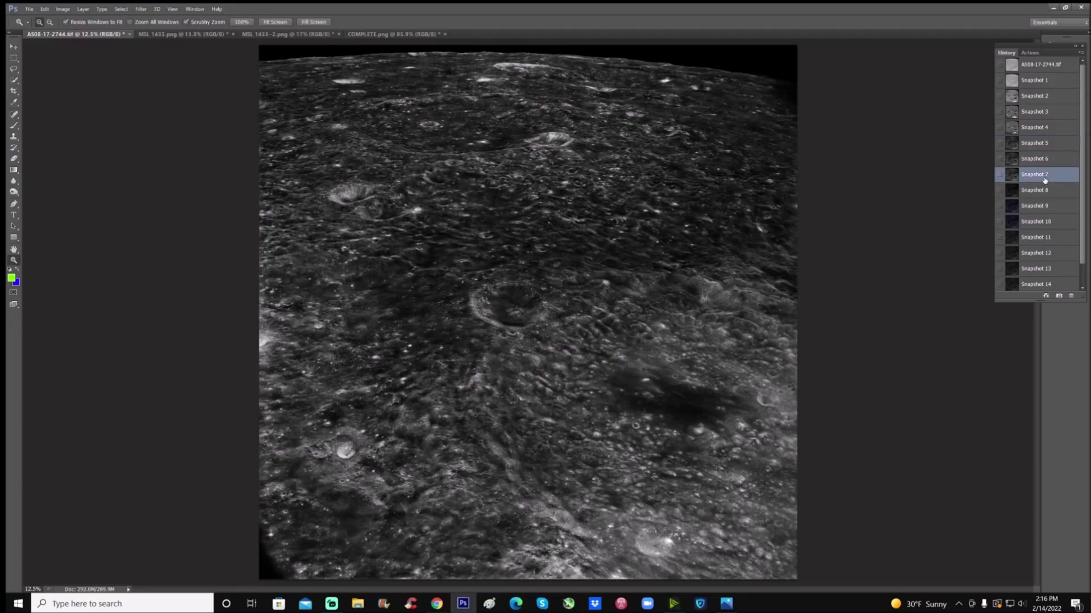
click(1050, 286)
Circle the two bright elongated formations near the lunar image's left edge with the green Brush tool.
drag(293, 491, 1061, 477)
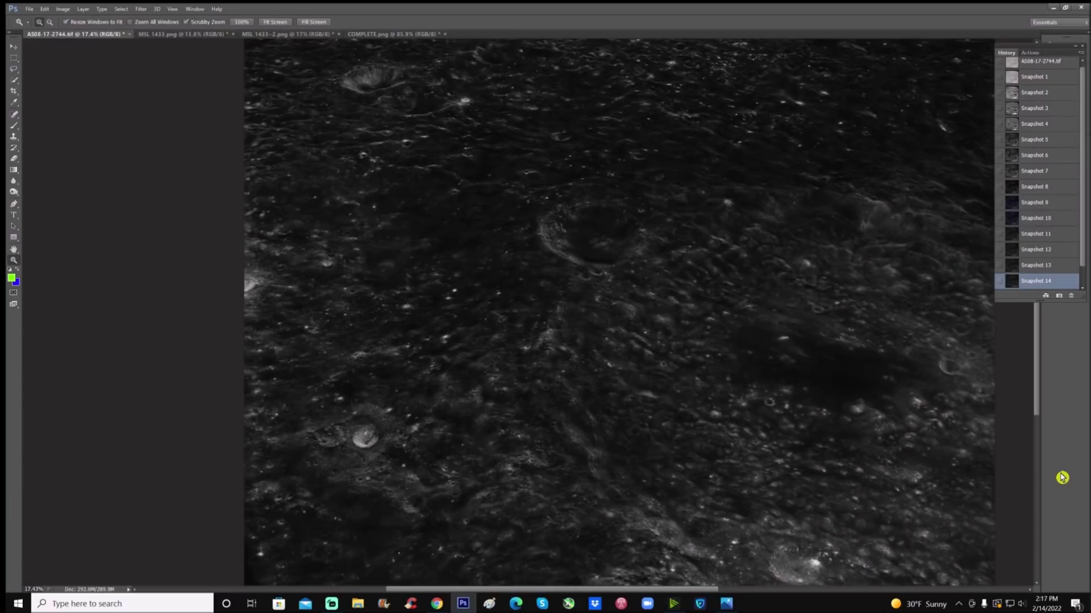
scroll(333, 236, up, 5)
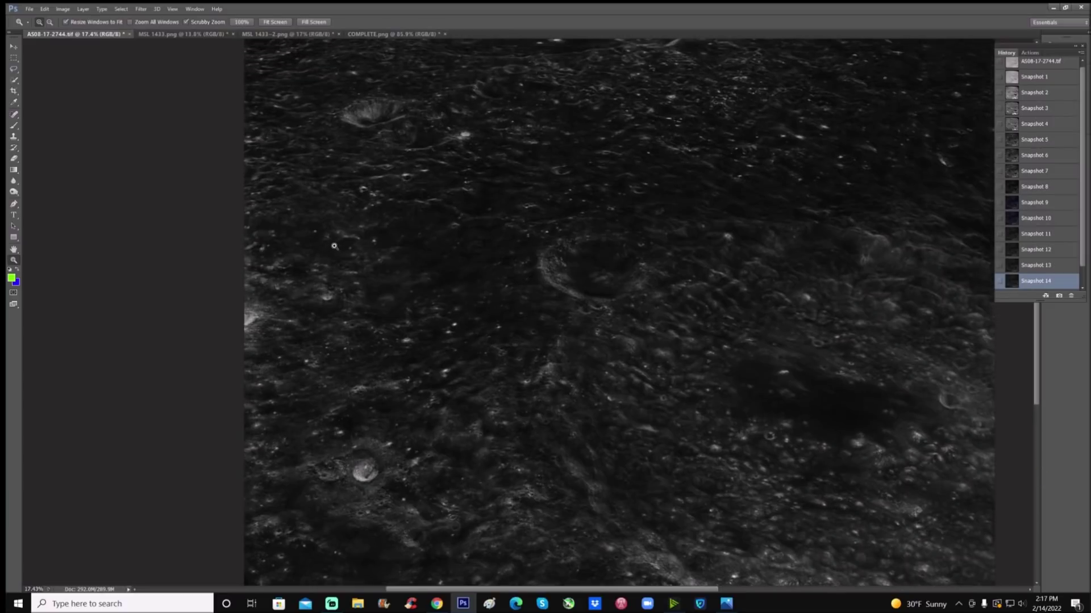
scroll(283, 218, up, 2)
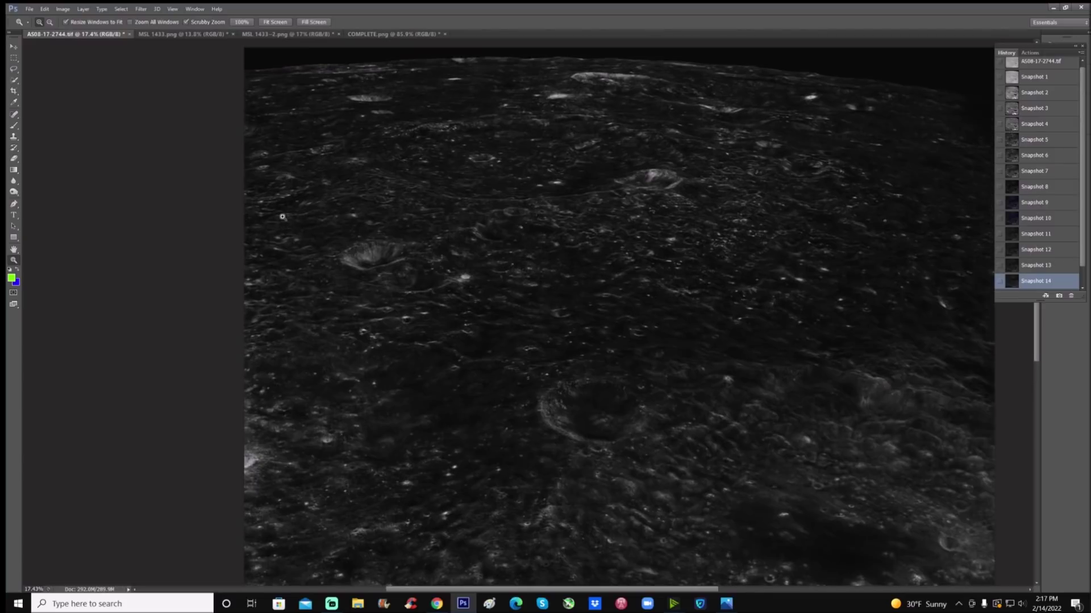
drag(268, 197, 316, 165)
scroll(413, 233, up, 1)
drag(282, 235, 422, 270)
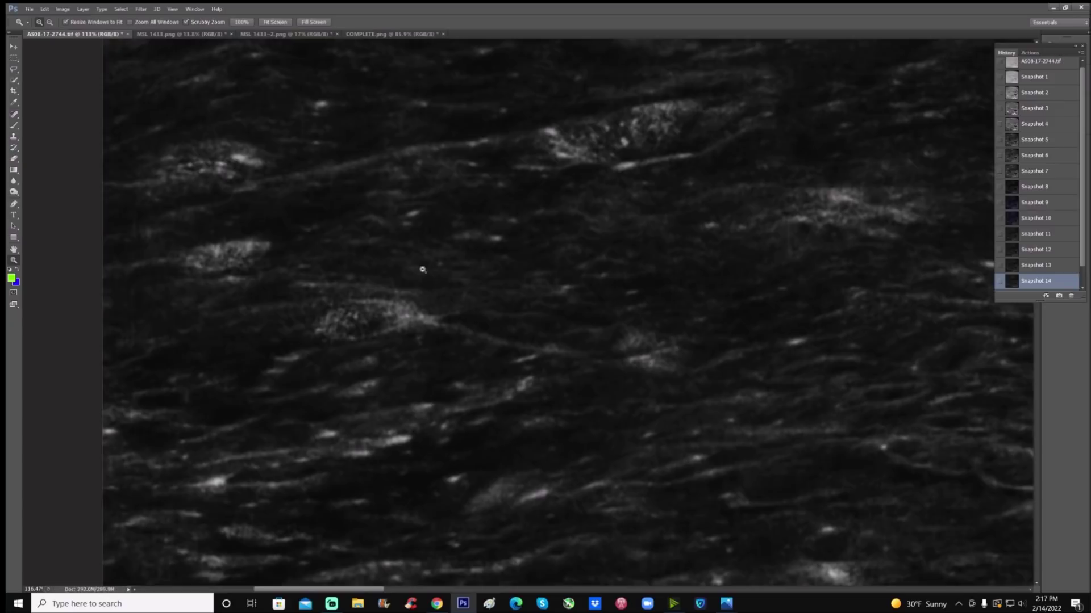
click(15, 125)
mouse_move(220, 211)
mouse_down()
mouse_move(171, 304)
mouse_move(227, 211)
mouse_up()
mouse_move(355, 272)
mouse_down()
mouse_move(329, 272)
mouse_move(271, 327)
mouse_move(314, 371)
mouse_move(545, 389)
mouse_move(364, 270)
mouse_up()
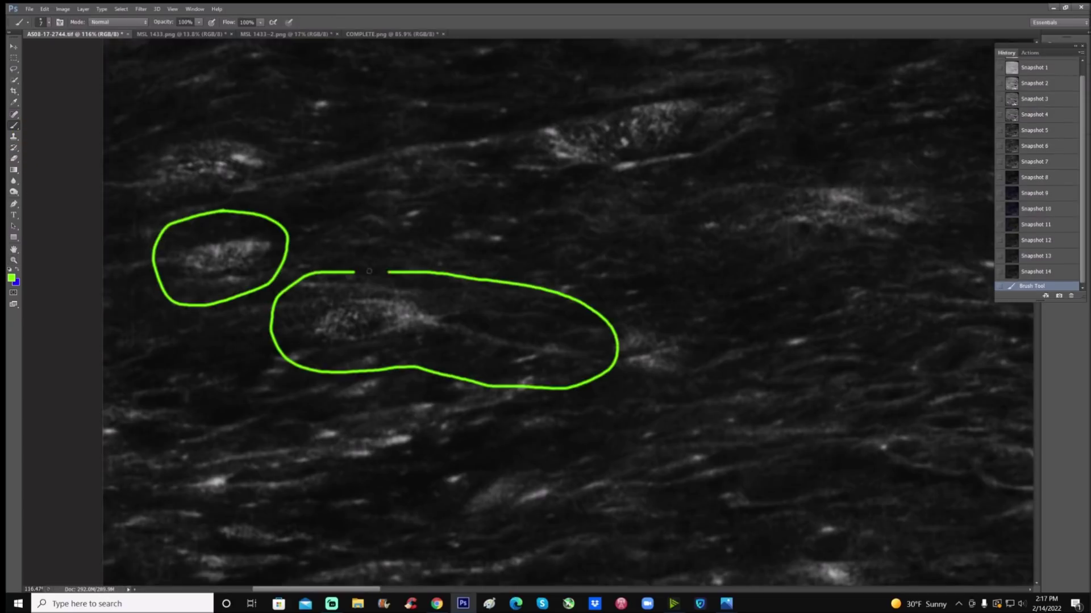
Annotate the small double curved formation with a green underline, two arrows and a large circle around the surrounding terrain.
key(z)
scroll(629, 320, down, 3)
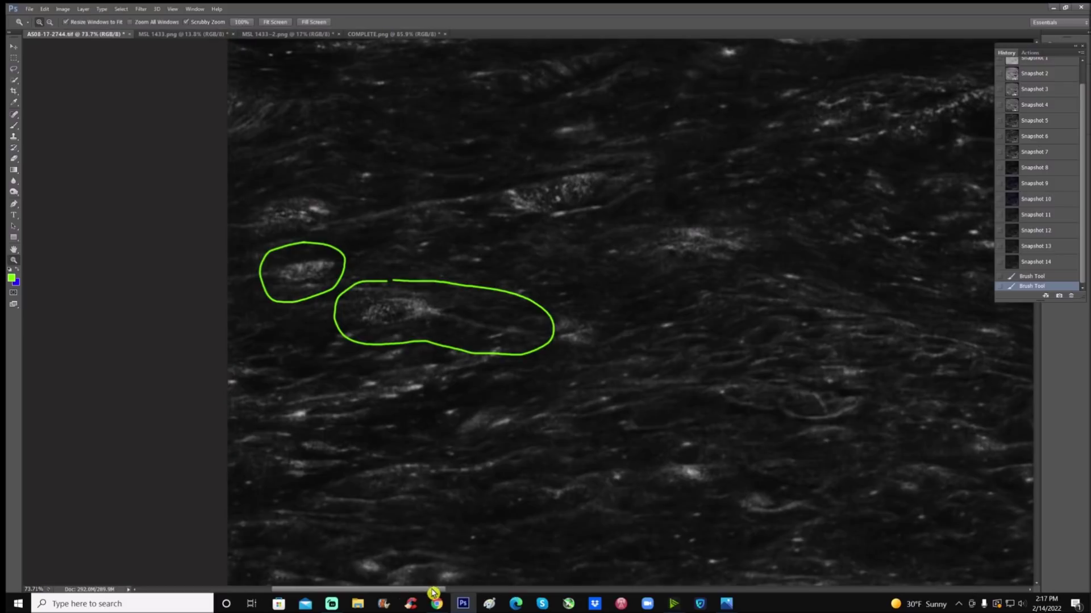
drag(433, 589, 487, 589)
scroll(408, 416, down, 1)
scroll(407, 416, up, 1)
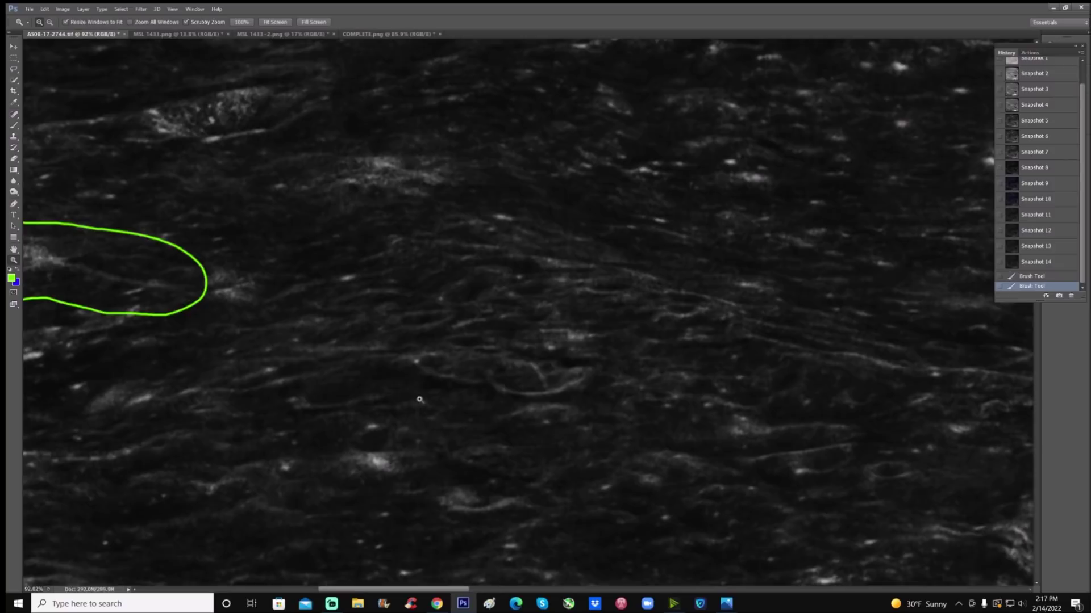
click(14, 128)
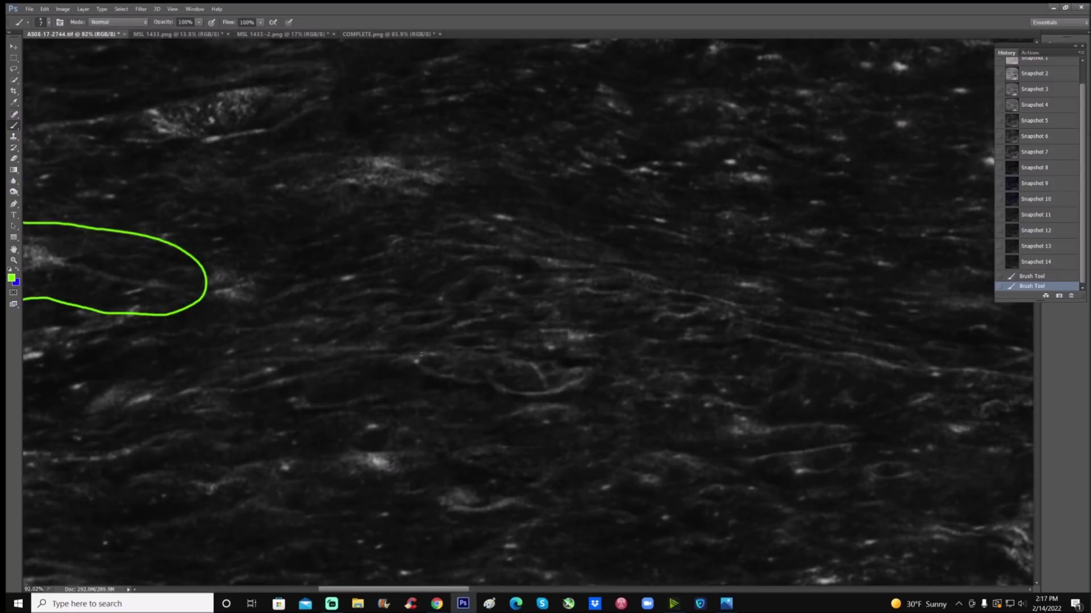
mouse_move(450, 381)
mouse_down()
mouse_move(528, 399)
mouse_move(590, 382)
mouse_up()
drag(507, 301, 516, 333)
drag(554, 313, 560, 348)
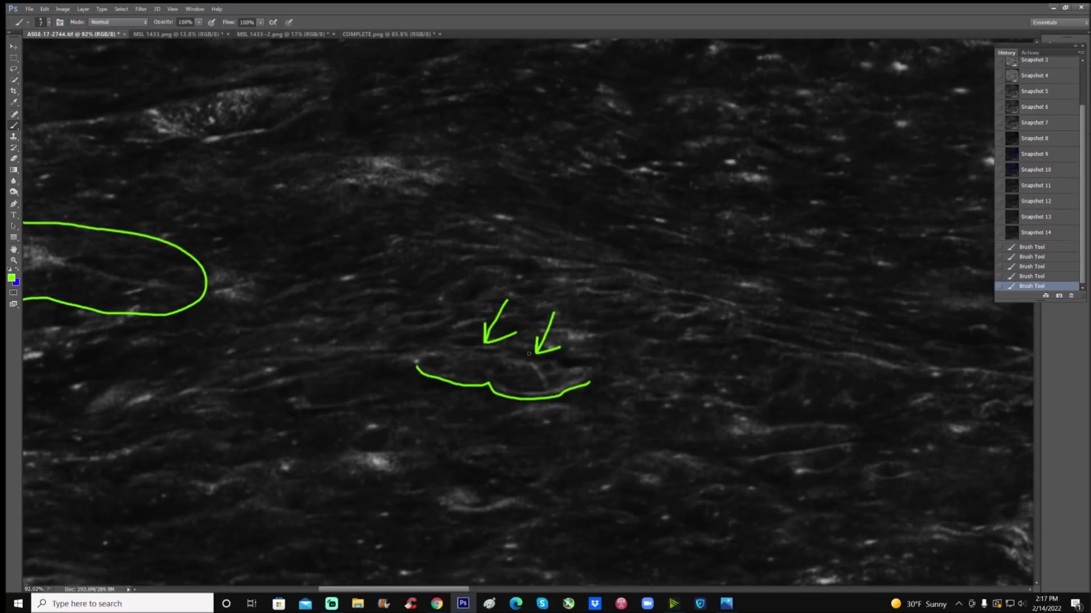
mouse_move(545, 215)
mouse_down()
mouse_move(251, 276)
mouse_move(472, 178)
mouse_up()
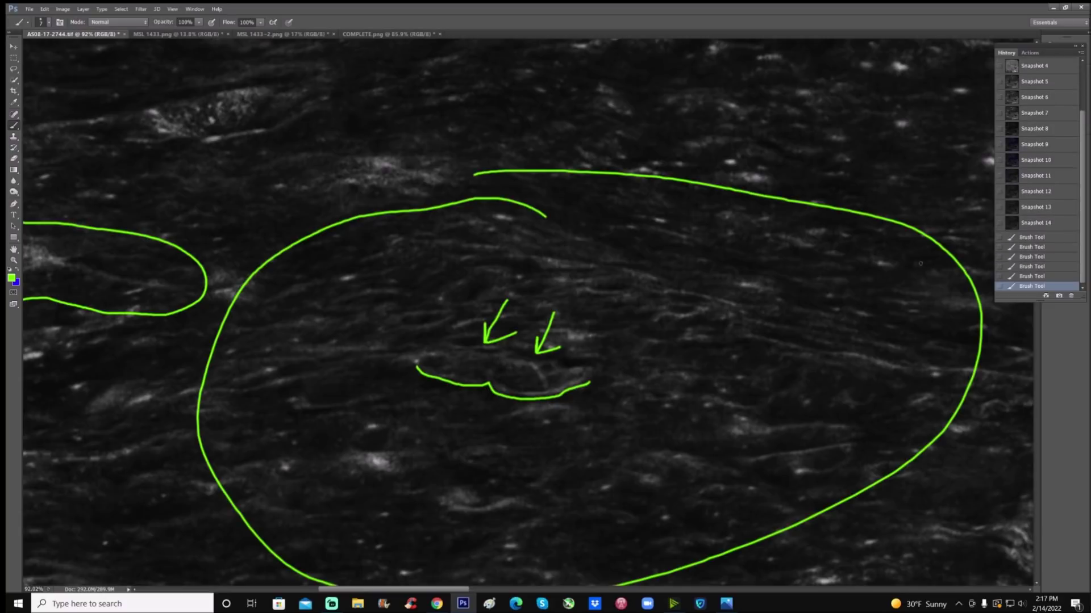
Clear the markup by restoring Snapshot 14 and circle the small ridge formation just right of the double curve.
click(1047, 226)
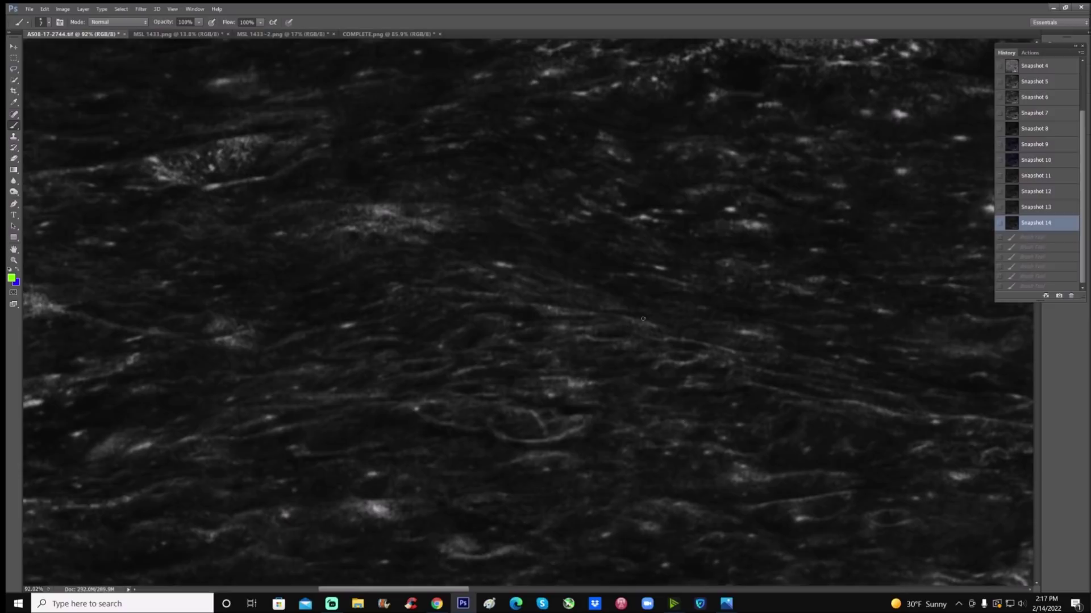
scroll(728, 316, down, 1)
mouse_move(722, 315)
mouse_down()
mouse_move(646, 305)
mouse_move(633, 362)
mouse_move(708, 391)
mouse_move(758, 327)
mouse_move(705, 300)
mouse_up()
Circle the bright segment on the shallow dark crater's lower rim and trace the curve of that rim.
scroll(704, 300, down, 9)
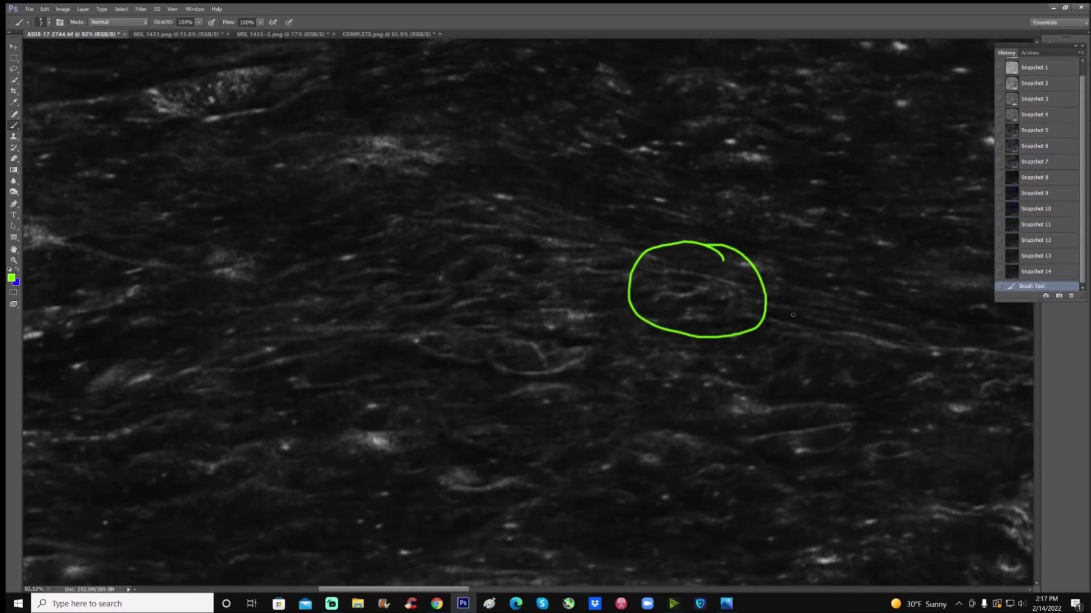
scroll(792, 315, down, 1)
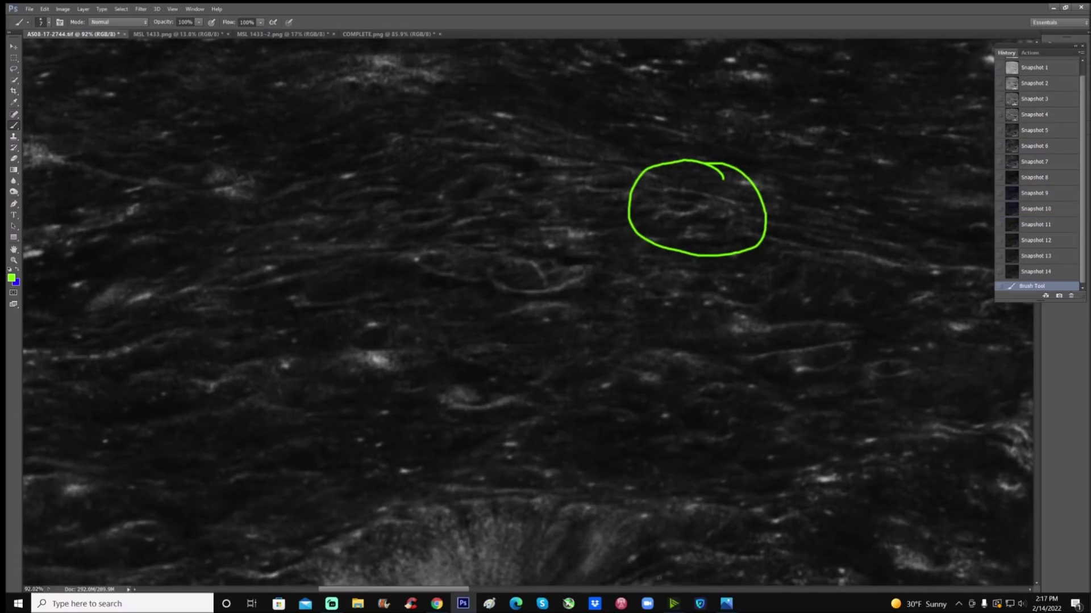
scroll(621, 492, down, 14)
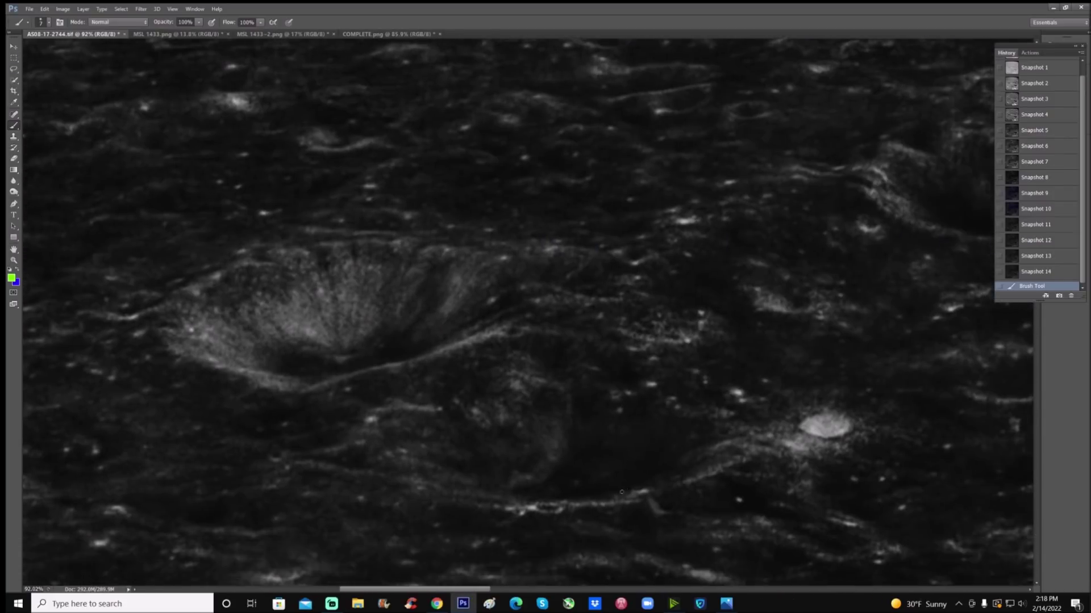
scroll(621, 492, down, 14)
mouse_move(583, 335)
mouse_down()
mouse_move(476, 348)
mouse_move(472, 392)
mouse_move(601, 397)
mouse_move(611, 351)
mouse_move(571, 327)
mouse_up()
mouse_move(397, 314)
mouse_down()
mouse_move(506, 352)
mouse_move(601, 353)
mouse_move(680, 337)
mouse_move(738, 289)
mouse_up()
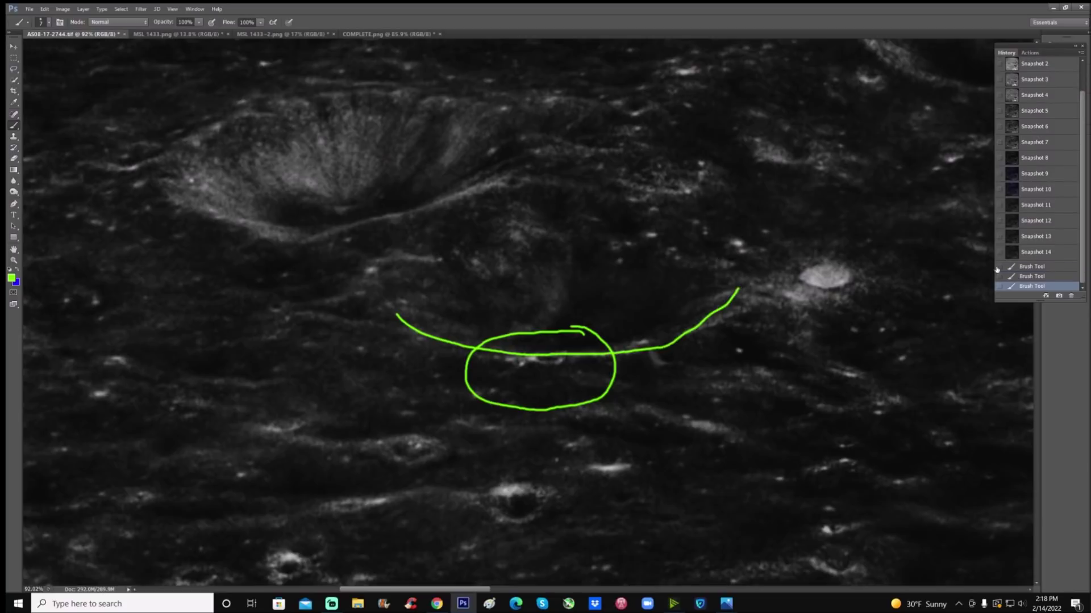
Restore Snapshot 14, point out the dark crater's lower rim with two brush strokes, and clear them again.
click(1025, 252)
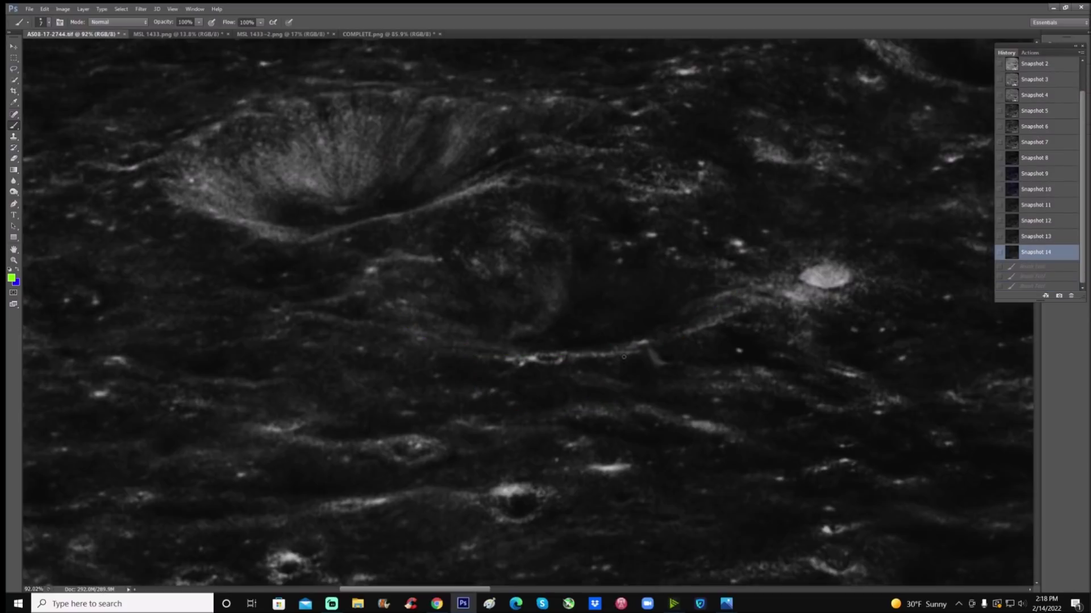
drag(604, 281, 567, 325)
drag(558, 283, 623, 325)
click(1027, 265)
Outline the wide area below and left of the craters with one long curved green stroke.
scroll(738, 426, down, 3)
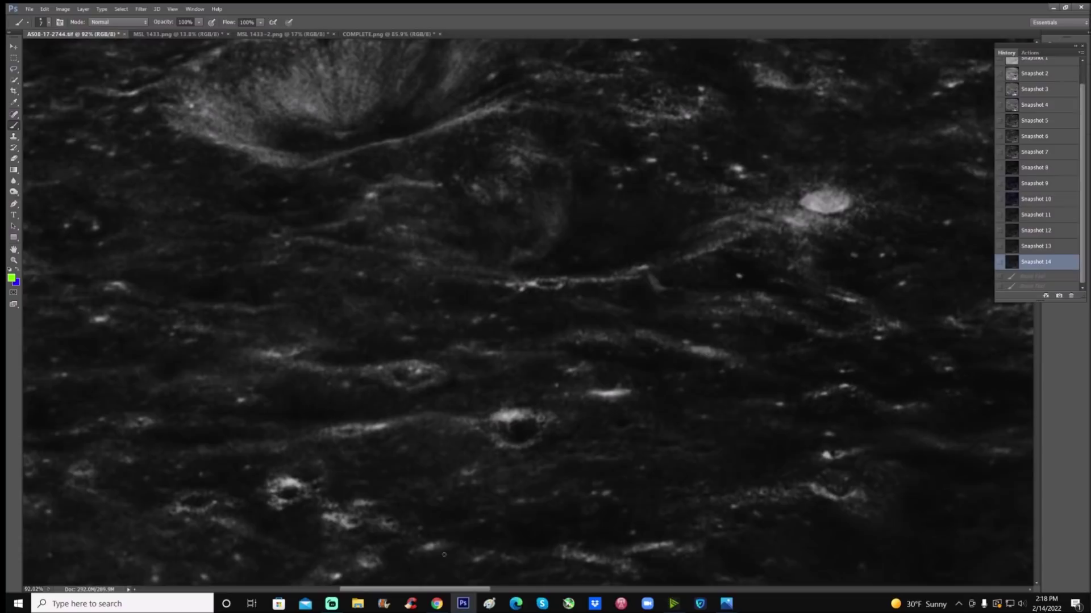
drag(472, 590, 424, 591)
scroll(449, 512, down, 3)
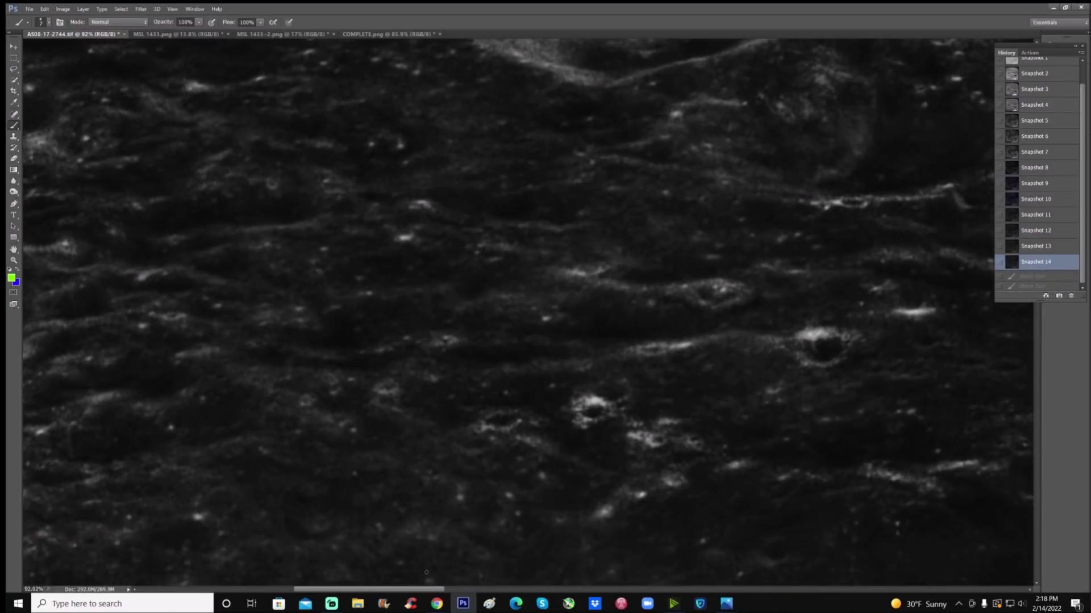
drag(424, 590, 392, 591)
mouse_move(239, 172)
mouse_down()
mouse_move(533, 145)
mouse_move(637, 167)
mouse_move(853, 252)
mouse_move(917, 375)
mouse_move(930, 532)
mouse_move(863, 585)
mouse_up()
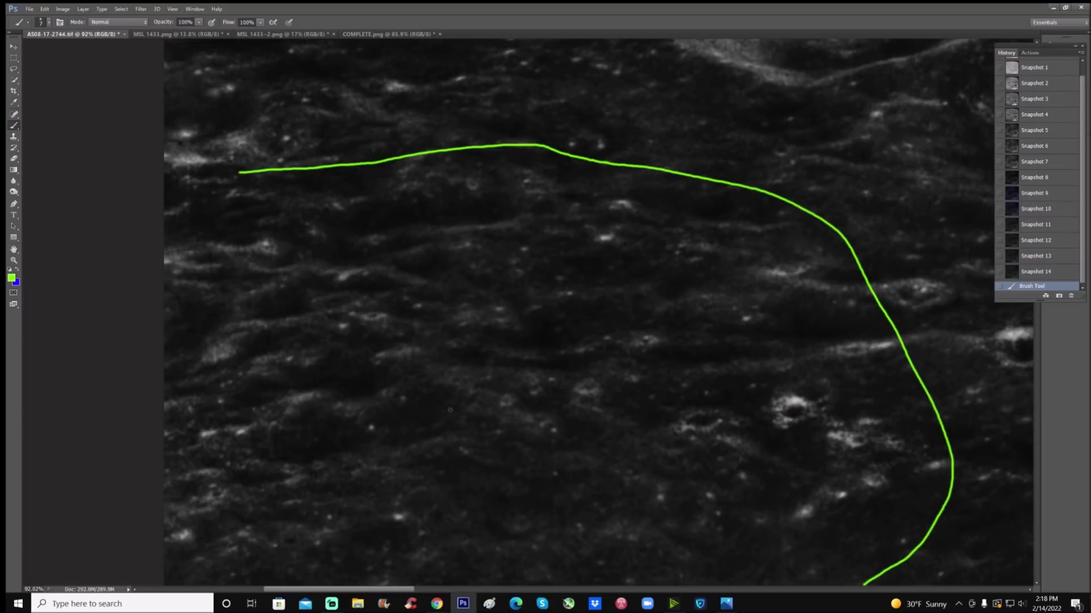
Add two arrows and a circle around the small bright formation near the image's left edge, outlining the detail inside it.
mouse_move(377, 449)
mouse_down()
mouse_move(335, 459)
mouse_move(343, 446)
mouse_move(333, 456)
mouse_move(353, 472)
mouse_up()
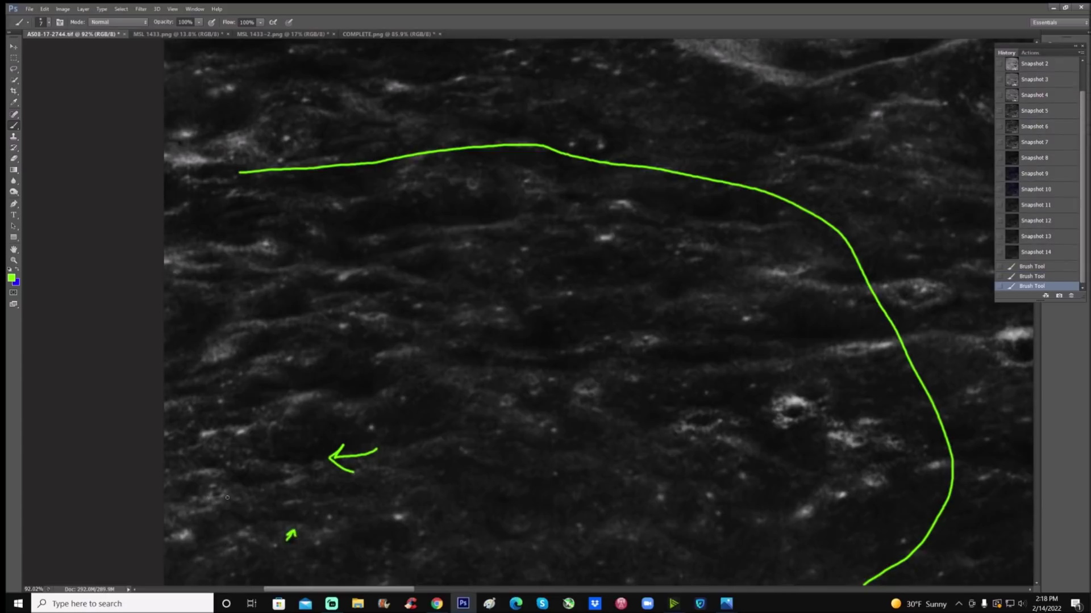
mouse_move(203, 476)
mouse_down()
mouse_move(196, 512)
mouse_move(246, 502)
mouse_move(215, 473)
mouse_up()
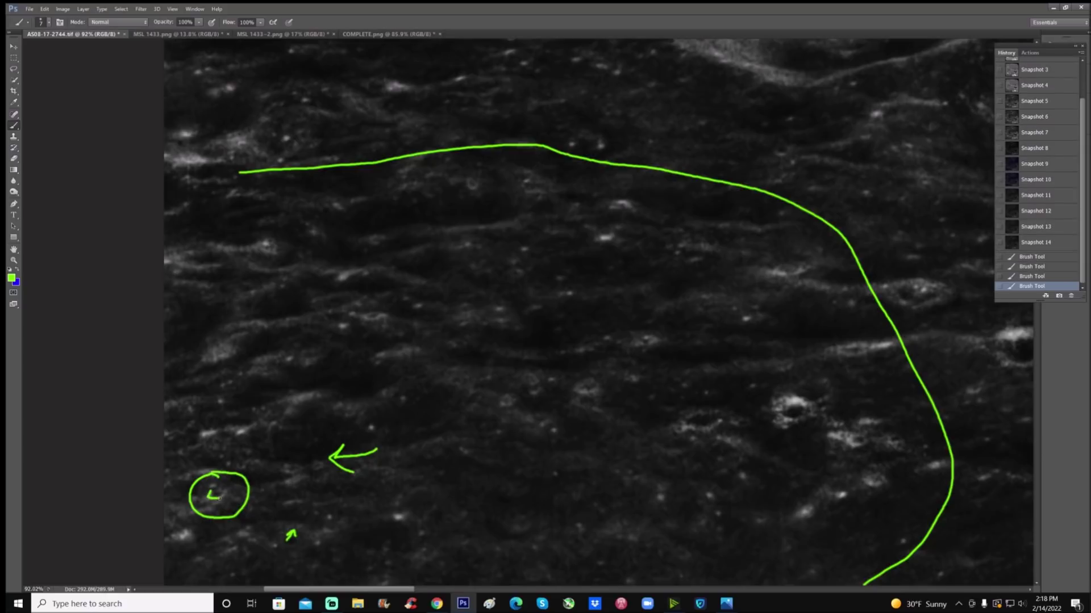
drag(226, 488, 228, 488)
click(215, 490)
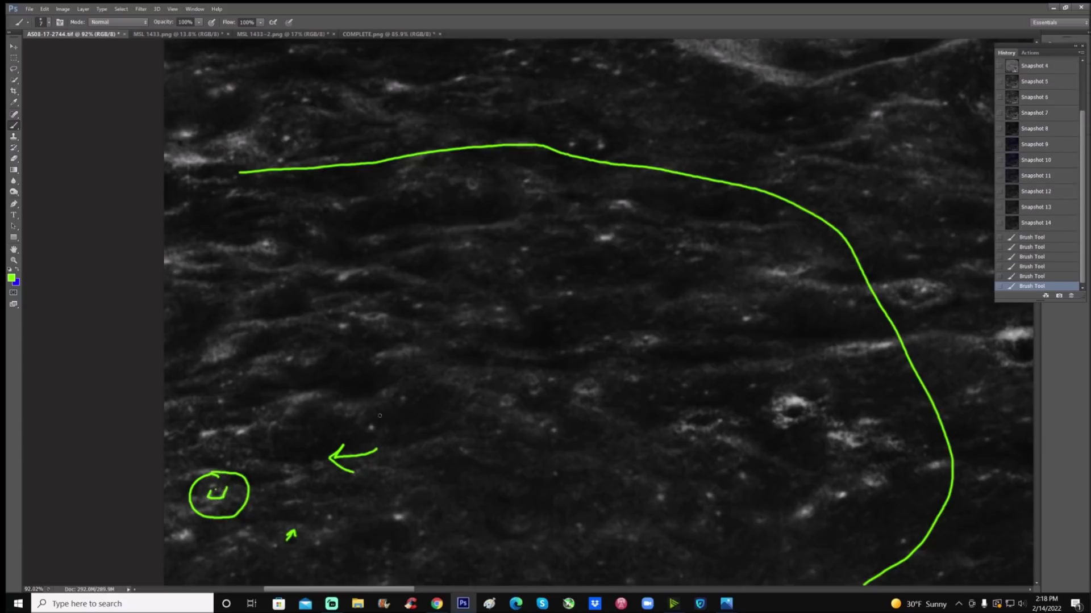
Clear the markup by restoring Snapshot 14 and circle the small bright formation at the image's left edge.
click(1048, 226)
mouse_move(208, 467)
mouse_down()
mouse_move(181, 494)
mouse_move(243, 508)
mouse_move(209, 468)
mouse_up()
scroll(408, 368, up, 1)
Circle two more bright formations above the left-edge one and draw an arrow toward the small spot to their lower right.
mouse_move(376, 312)
mouse_down()
mouse_move(322, 353)
mouse_move(351, 371)
mouse_move(406, 353)
mouse_move(378, 312)
mouse_up()
mouse_move(290, 240)
mouse_down()
mouse_move(240, 248)
mouse_move(234, 299)
mouse_move(304, 284)
mouse_move(291, 247)
mouse_up()
mouse_move(451, 397)
mouse_down()
mouse_move(484, 419)
mouse_move(465, 420)
mouse_move(552, 509)
mouse_move(500, 448)
mouse_up()
Revert the markup to the first left-edge circle and draw a short arc along the faint round feature's upper rim.
scroll(496, 457, down, 3)
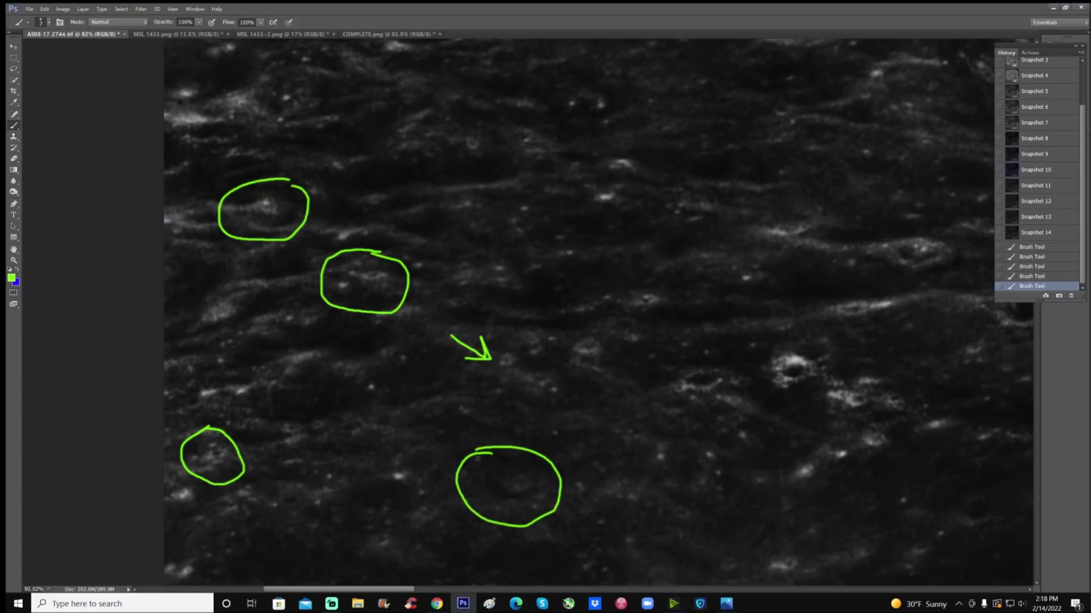
mouse_move(497, 493)
mouse_down()
mouse_move(533, 486)
mouse_move(518, 465)
mouse_move(493, 466)
mouse_move(528, 484)
mouse_move(492, 489)
mouse_move(486, 478)
mouse_move(555, 495)
mouse_up()
click(1042, 240)
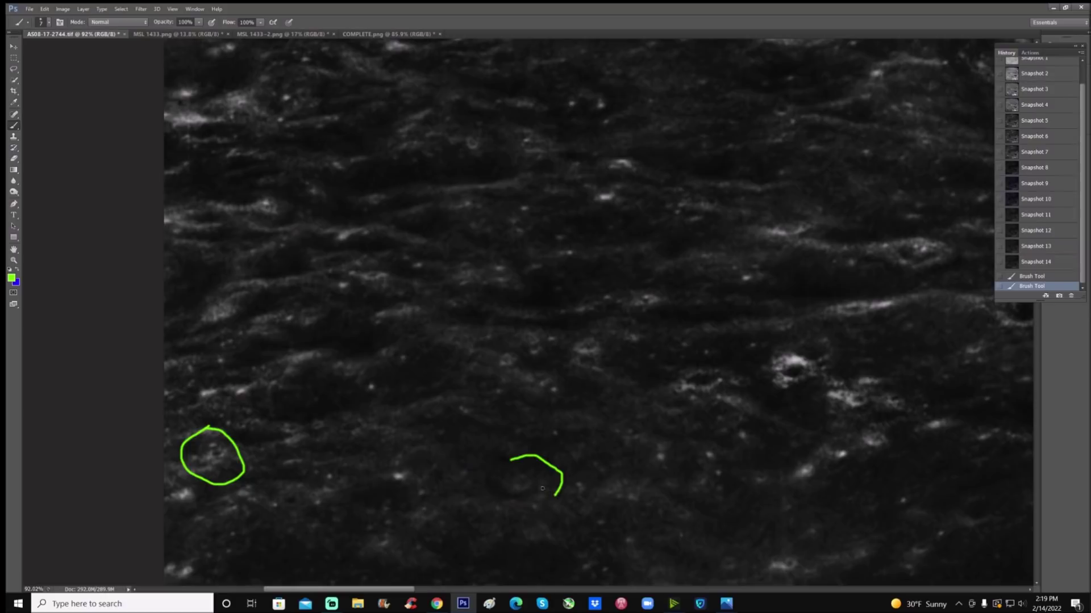
Circle the cluster of bright-rimmed small craters and draw a downward arrow to the leftmost one.
mouse_move(794, 329)
mouse_down()
mouse_move(784, 497)
mouse_move(829, 312)
mouse_up()
mouse_move(710, 281)
mouse_down()
mouse_move(710, 367)
mouse_move(719, 353)
mouse_up()
key(ctrl+minus)
key(ctrl+minus)
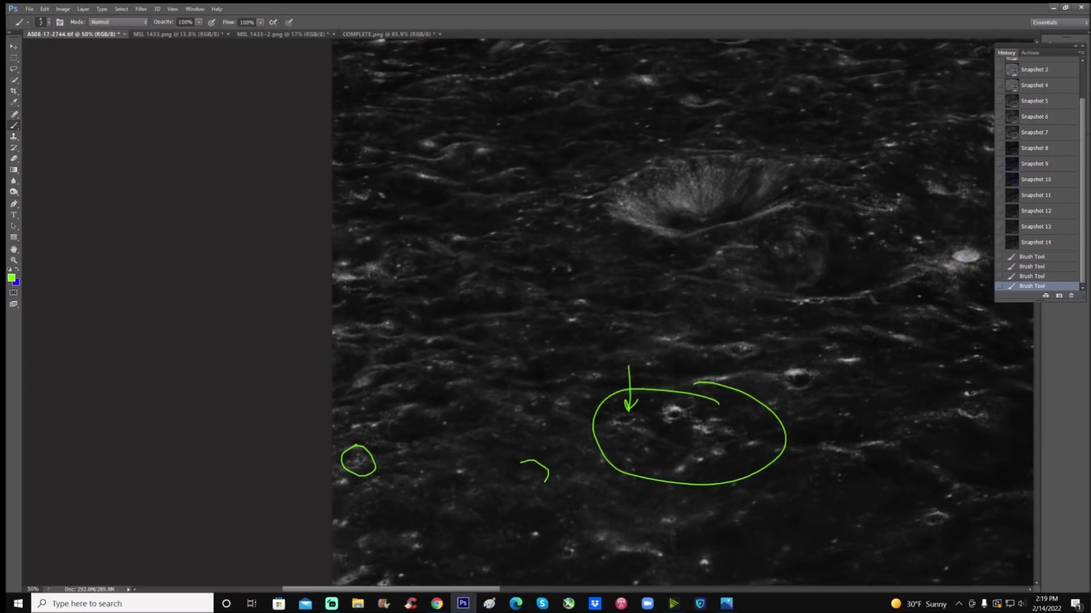
Circle the bright-edged formation in the dark area below the large bright spot, using the green brush.
drag(455, 589, 591, 589)
scroll(591, 563, down, 4)
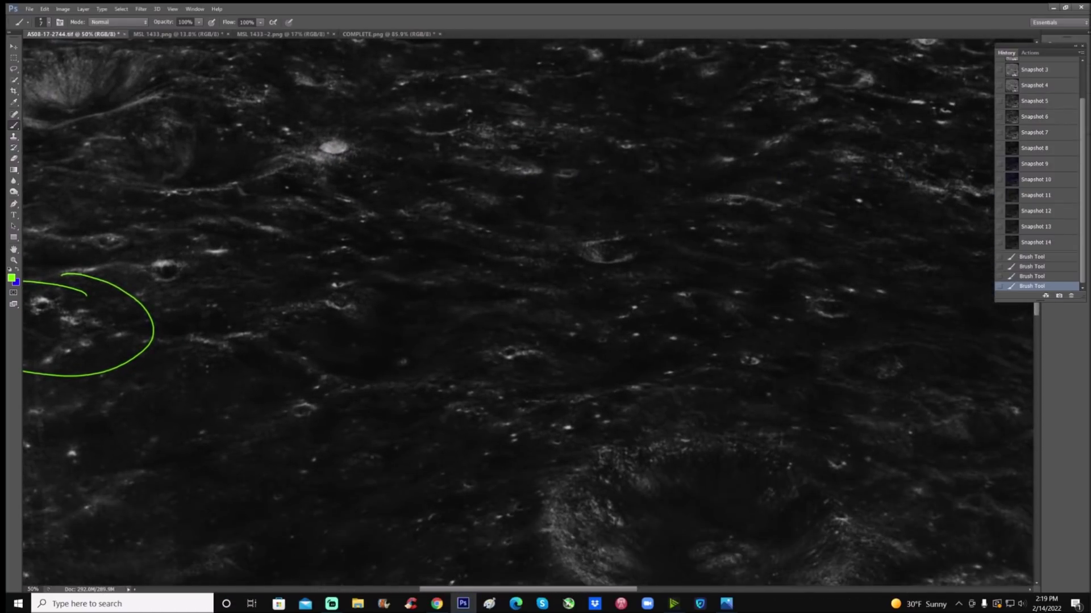
click(14, 260)
drag(449, 384, 470, 358)
scroll(471, 315, up, 1)
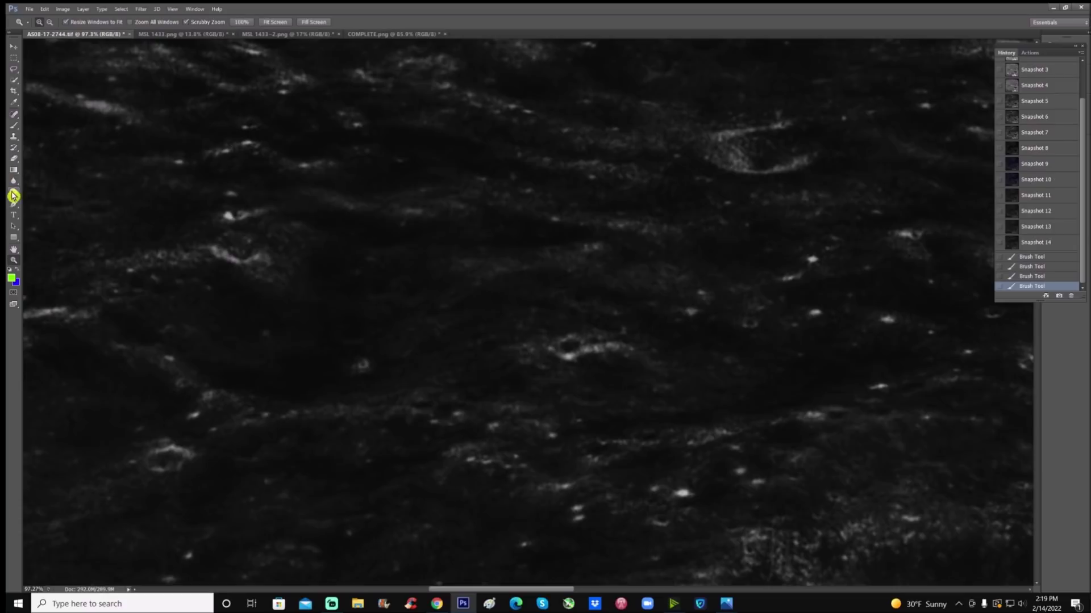
click(14, 125)
mouse_move(227, 212)
mouse_down()
mouse_move(280, 288)
mouse_move(213, 201)
mouse_up()
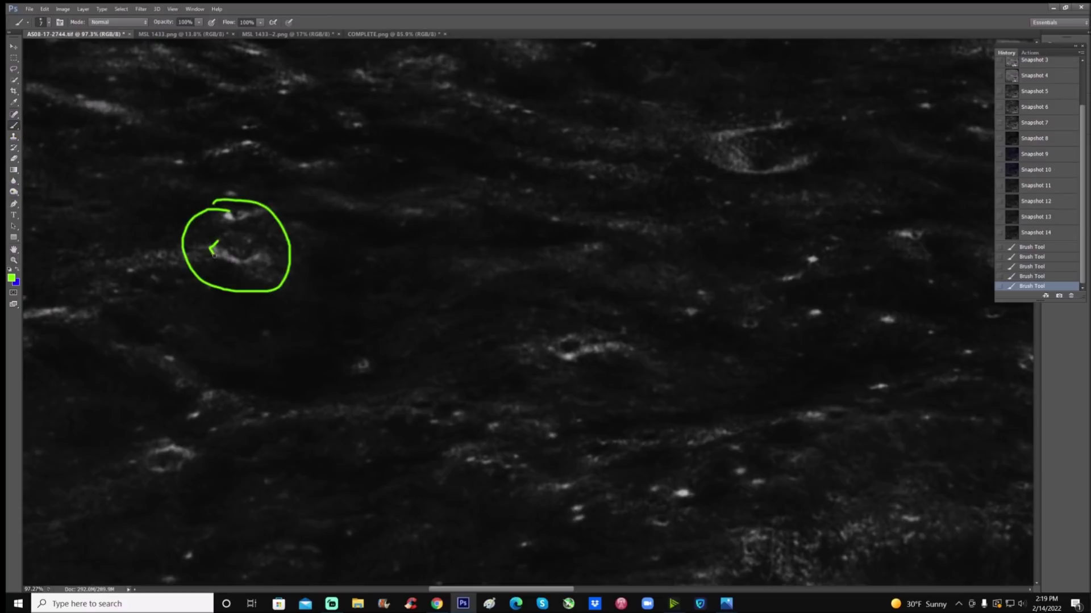
Trace the circled formation's lower curve with short inner strokes, and mark the dark basin's lower edge and the small crater beside it.
mouse_move(247, 264)
mouse_down()
mouse_move(260, 251)
mouse_move(232, 253)
mouse_up()
drag(237, 239, 243, 254)
mouse_move(560, 321)
mouse_down()
mouse_move(534, 336)
mouse_move(594, 379)
mouse_move(655, 336)
mouse_move(472, 328)
mouse_move(322, 369)
mouse_move(175, 309)
mouse_move(188, 330)
mouse_move(438, 334)
mouse_move(448, 314)
mouse_up()
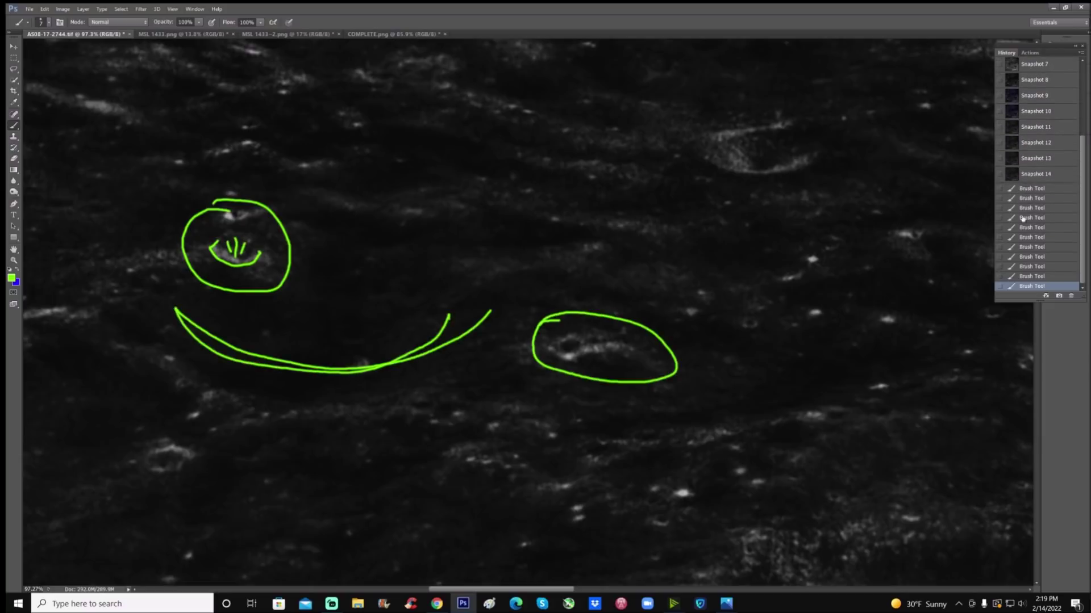
Clear the markup by restoring Snapshot 14 and circle the faint small spot at the dark basin's lower edge.
click(1040, 176)
scroll(782, 223, up, 3)
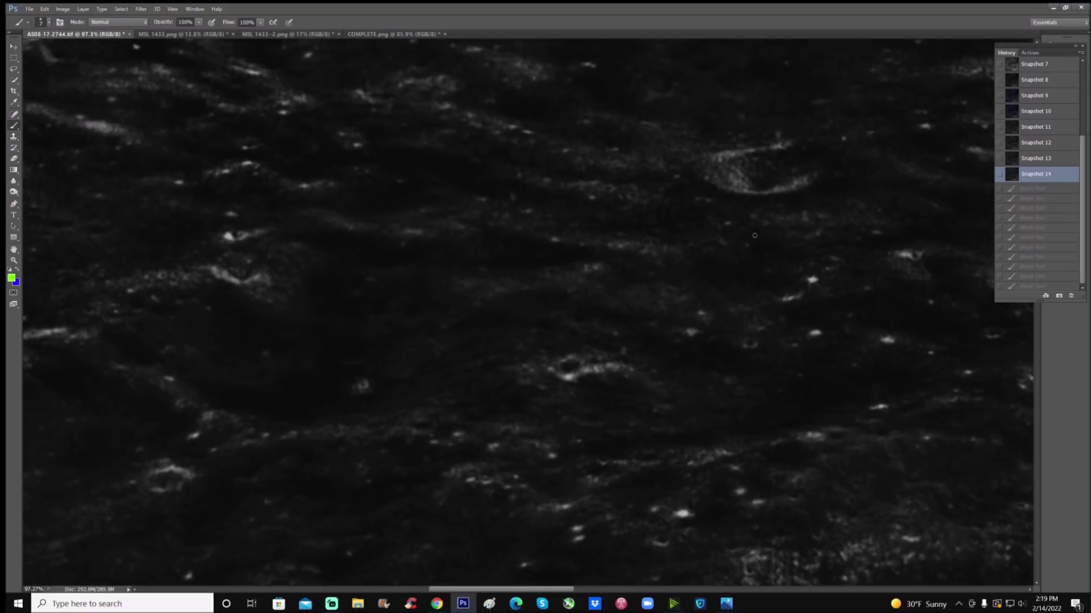
scroll(716, 339, down, 8)
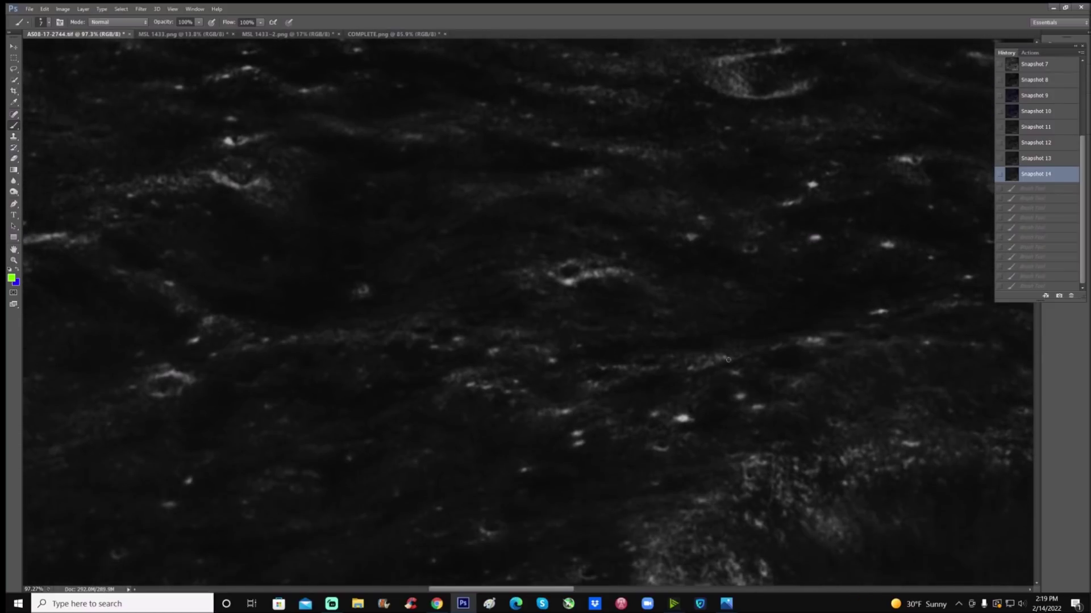
mouse_move(372, 256)
mouse_down()
mouse_move(343, 256)
mouse_move(318, 313)
mouse_move(399, 258)
mouse_move(332, 249)
mouse_up()
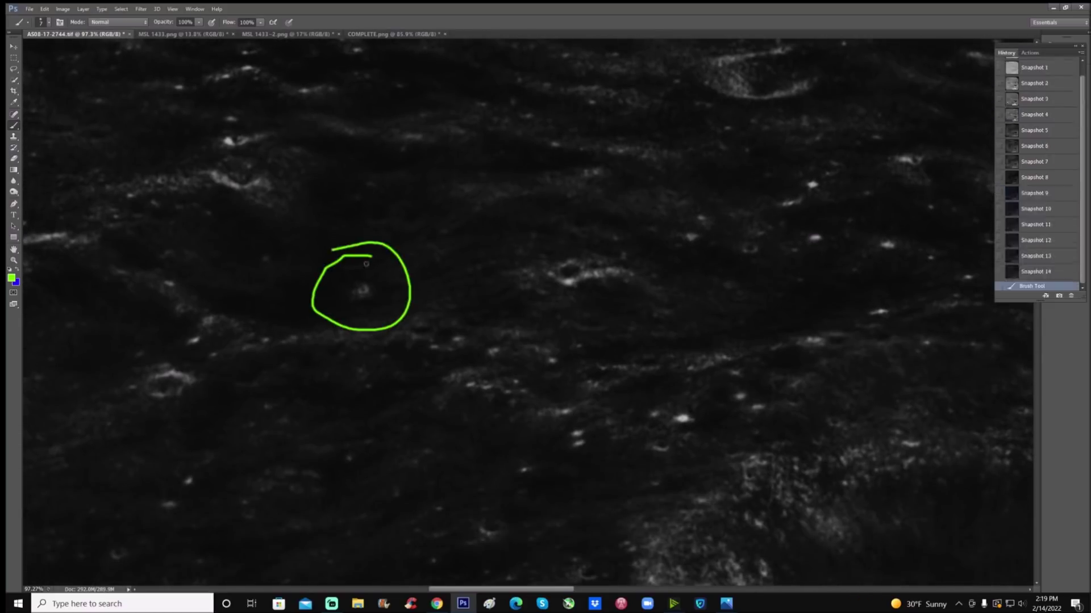
Circle the small feature at the upper edge of the large crater's speckled rim.
scroll(720, 313, down, 3)
scroll(720, 314, down, 2)
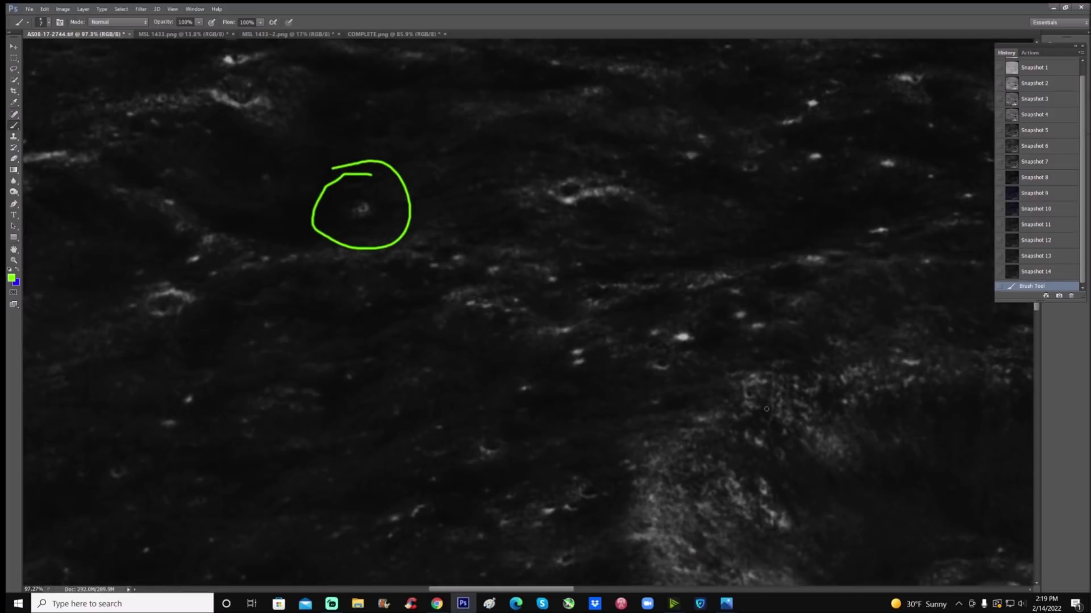
scroll(727, 369, up, 2)
mouse_move(736, 399)
mouse_down()
mouse_move(728, 438)
mouse_move(778, 423)
mouse_move(729, 397)
mouse_up()
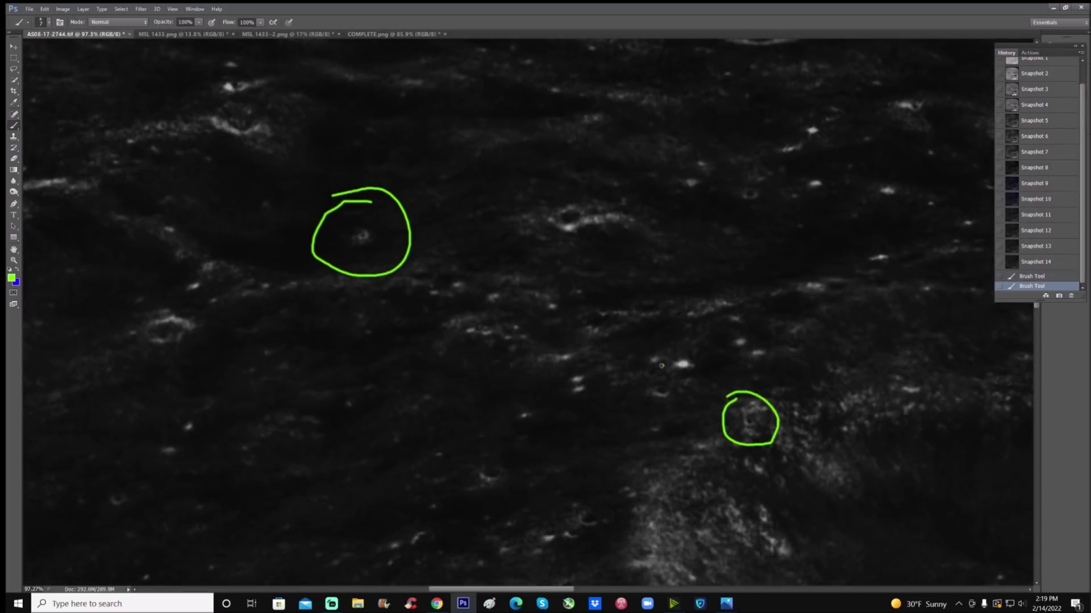
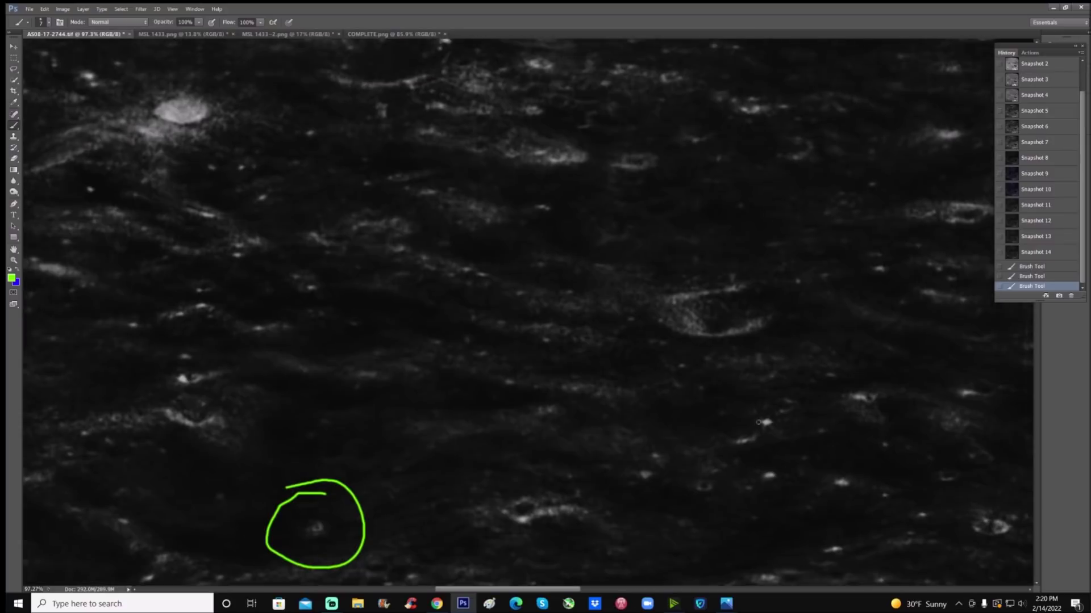
Outline the broad elongated area that takes in the bright oval spot and the dark crater above it.
scroll(758, 422, up, 3)
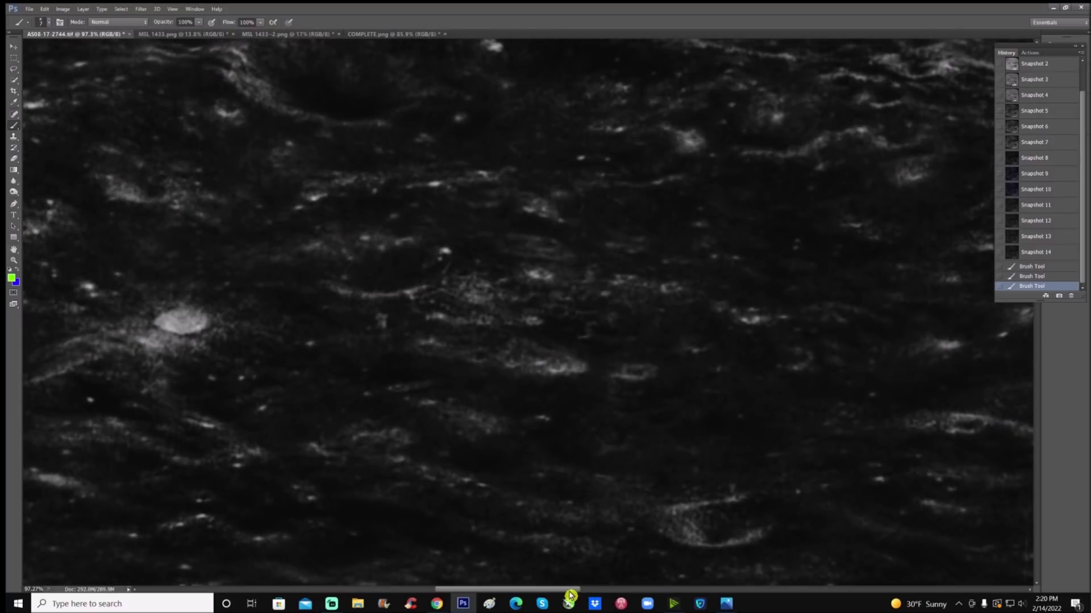
scroll(568, 591, left, 4)
scroll(397, 432, up, 2)
scroll(397, 432, up, 3)
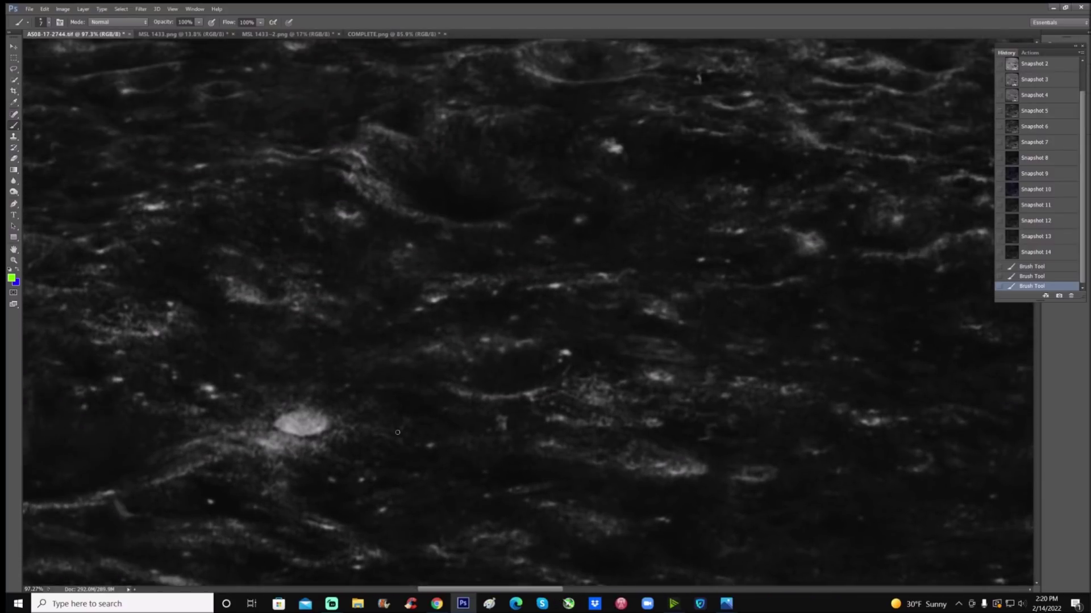
mouse_move(65, 213)
mouse_down()
mouse_move(129, 210)
mouse_move(171, 180)
mouse_move(325, 146)
mouse_move(665, 244)
mouse_move(931, 373)
mouse_move(980, 482)
mouse_move(875, 546)
mouse_move(761, 558)
mouse_move(614, 532)
mouse_move(275, 526)
mouse_move(123, 468)
mouse_move(57, 385)
mouse_move(43, 330)
mouse_move(72, 211)
mouse_up()
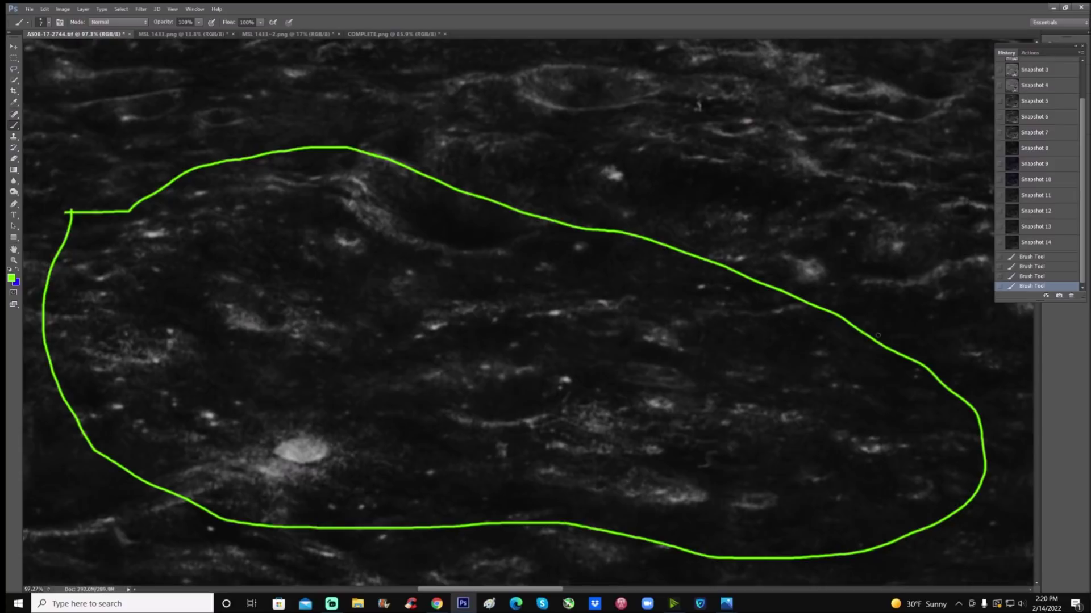
Draw one arrow toward the faint streaks in the outlined area and two arrows toward the bright oval spot.
mouse_move(755, 331)
mouse_down()
mouse_move(694, 363)
mouse_move(732, 370)
mouse_up()
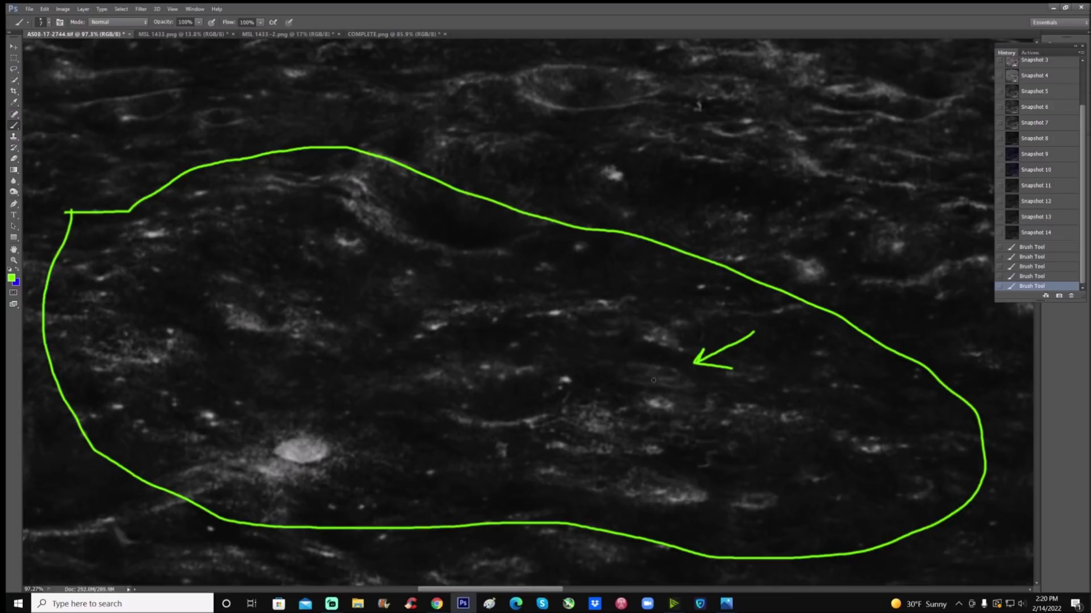
mouse_move(381, 360)
mouse_down()
mouse_move(336, 406)
mouse_move(353, 415)
mouse_up()
mouse_move(278, 364)
mouse_down()
mouse_move(291, 417)
mouse_move(280, 403)
mouse_move(297, 401)
mouse_up()
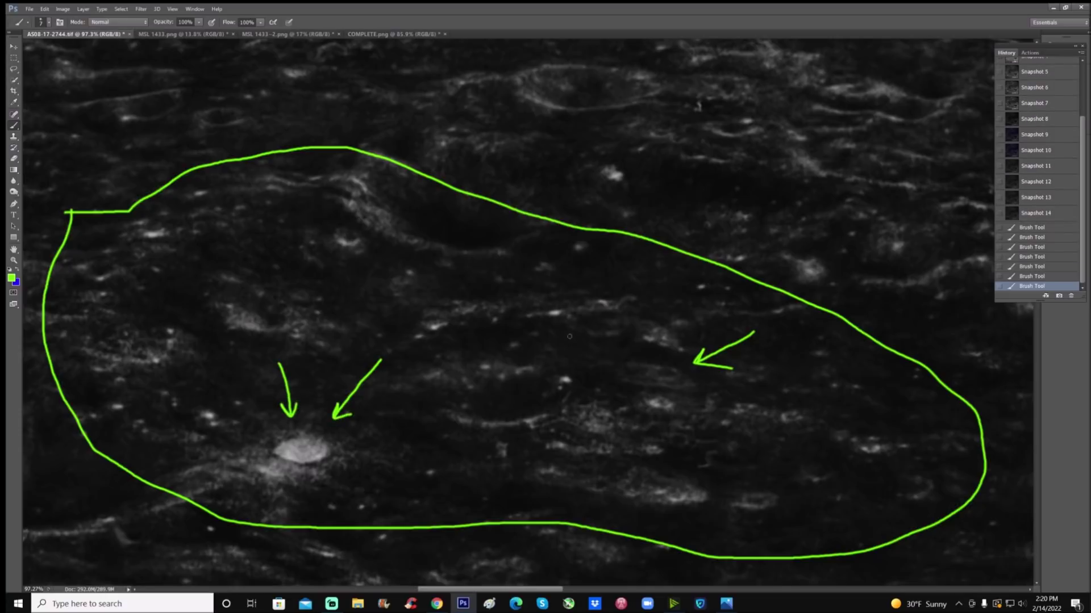
Draw a downward arrow toward the shallow crater and trace its lower rim, adding short strokes inside and beside it.
mouse_move(547, 274)
mouse_down()
mouse_move(543, 348)
mouse_move(537, 323)
mouse_move(550, 328)
mouse_up()
drag(565, 398, 564, 399)
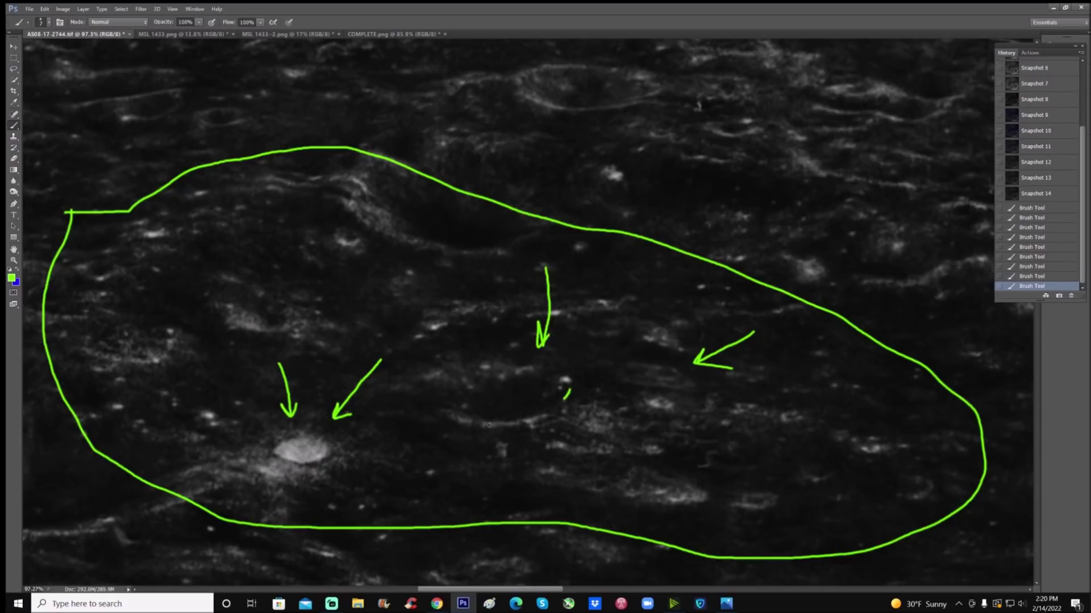
drag(450, 410, 560, 417)
mouse_move(481, 407)
mouse_down()
mouse_move(481, 385)
mouse_move(496, 406)
mouse_up()
drag(539, 377, 537, 383)
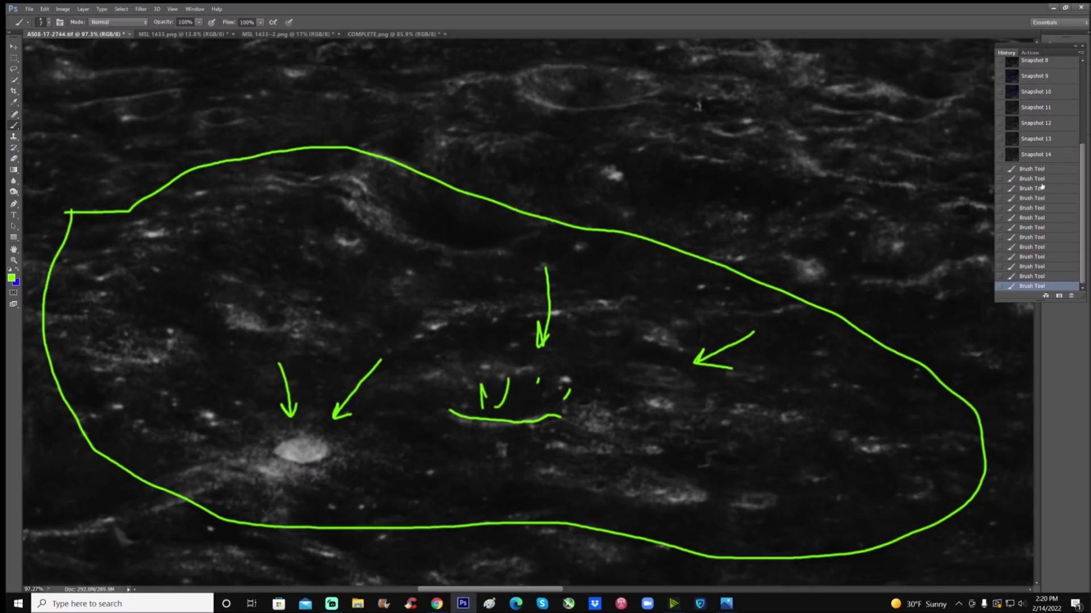
Restore Snapshot 14 and circle the shallow crater's interior and the small bright formation to its upper left.
click(1040, 157)
mouse_move(493, 351)
mouse_down()
mouse_move(447, 368)
mouse_move(451, 401)
mouse_move(504, 417)
mouse_move(555, 400)
mouse_move(473, 348)
mouse_up()
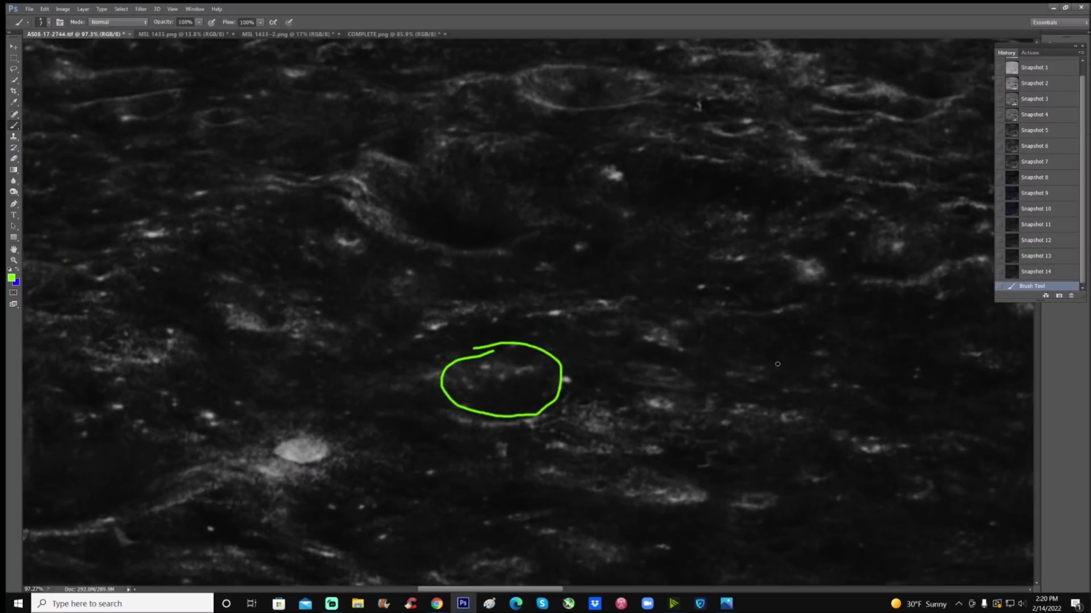
drag(436, 299, 449, 299)
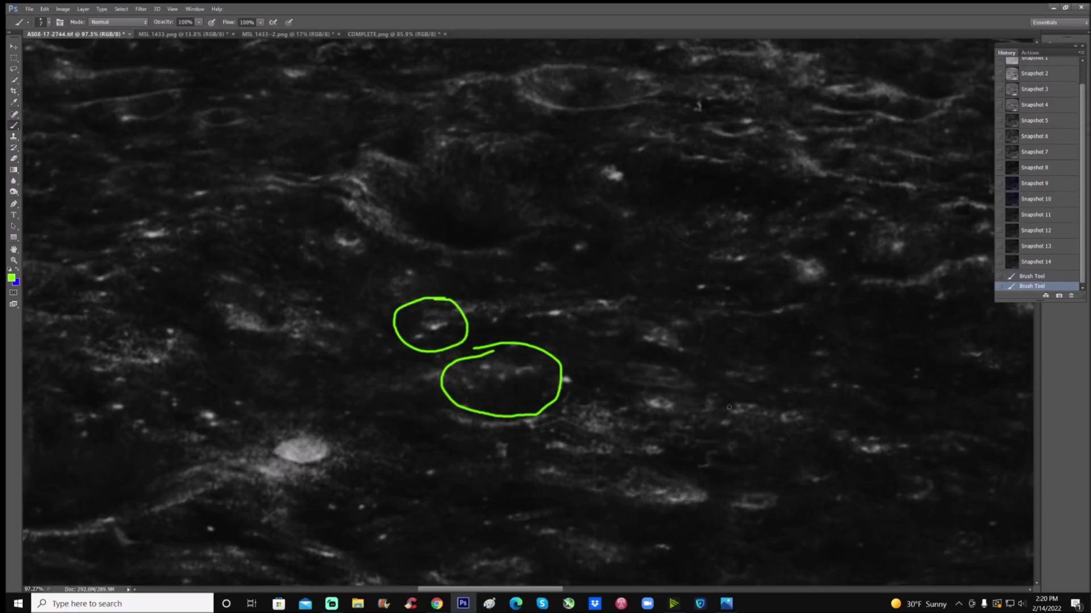
Clear the markup with Snapshot 14, circle the small crater just below the long ridge line, and trace its lower rim.
scroll(629, 484, up, 5)
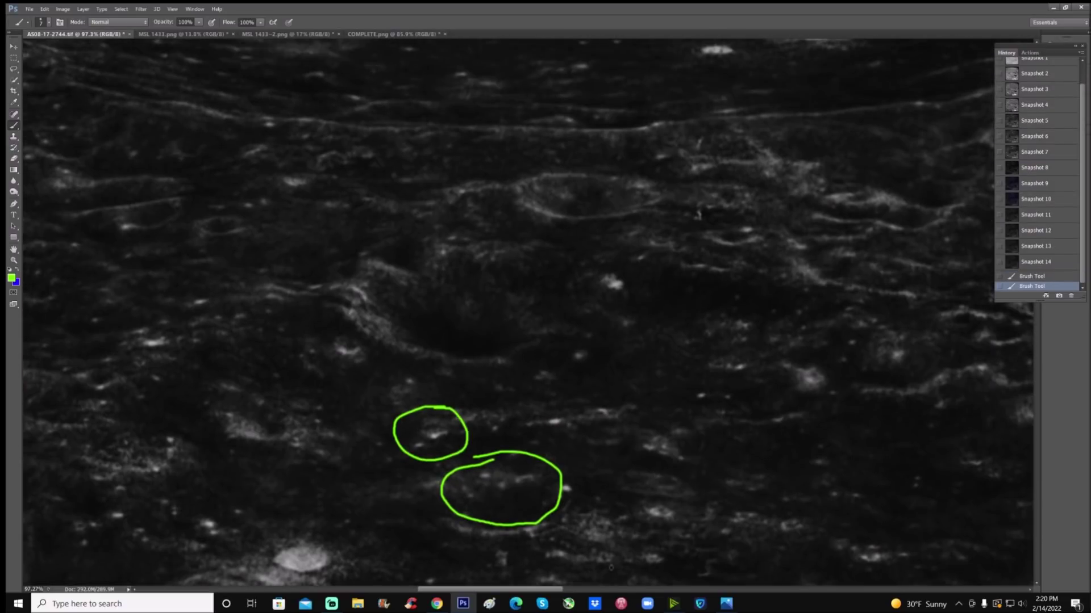
scroll(610, 567, right, 10)
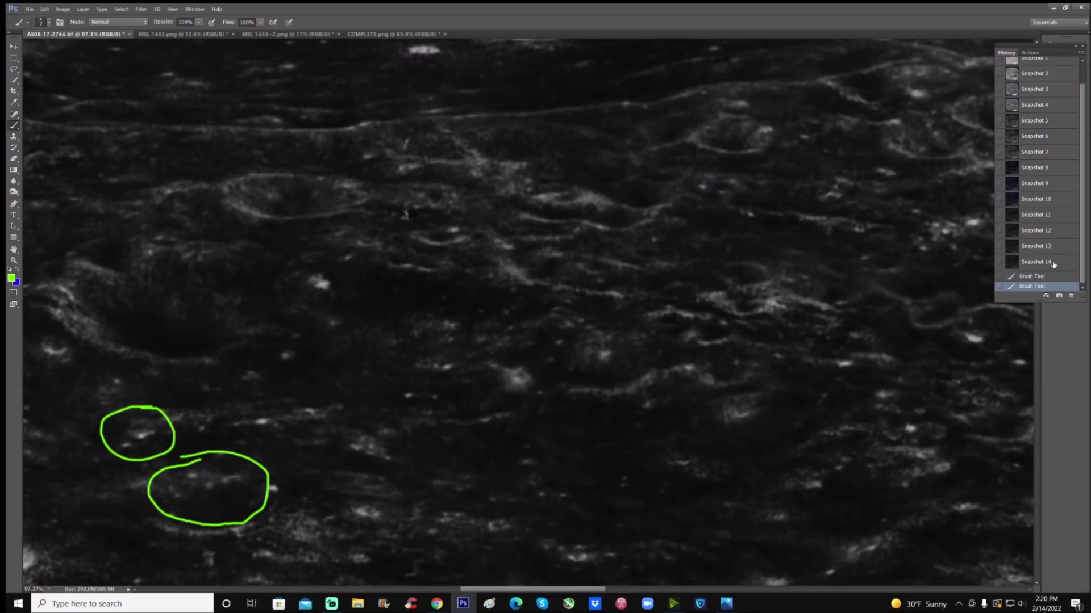
click(1035, 262)
scroll(824, 308, up, 1)
scroll(823, 308, up, 2)
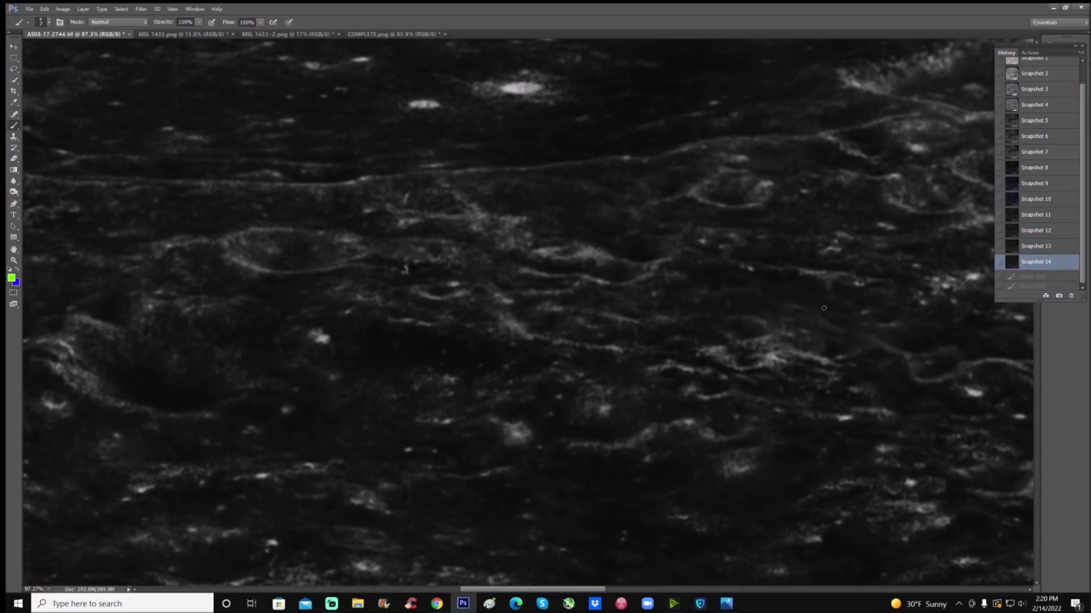
mouse_move(738, 177)
mouse_down()
mouse_move(732, 257)
mouse_move(788, 195)
mouse_move(739, 175)
mouse_up()
mouse_move(692, 215)
mouse_down()
mouse_move(707, 236)
mouse_move(745, 239)
mouse_move(779, 209)
mouse_up()
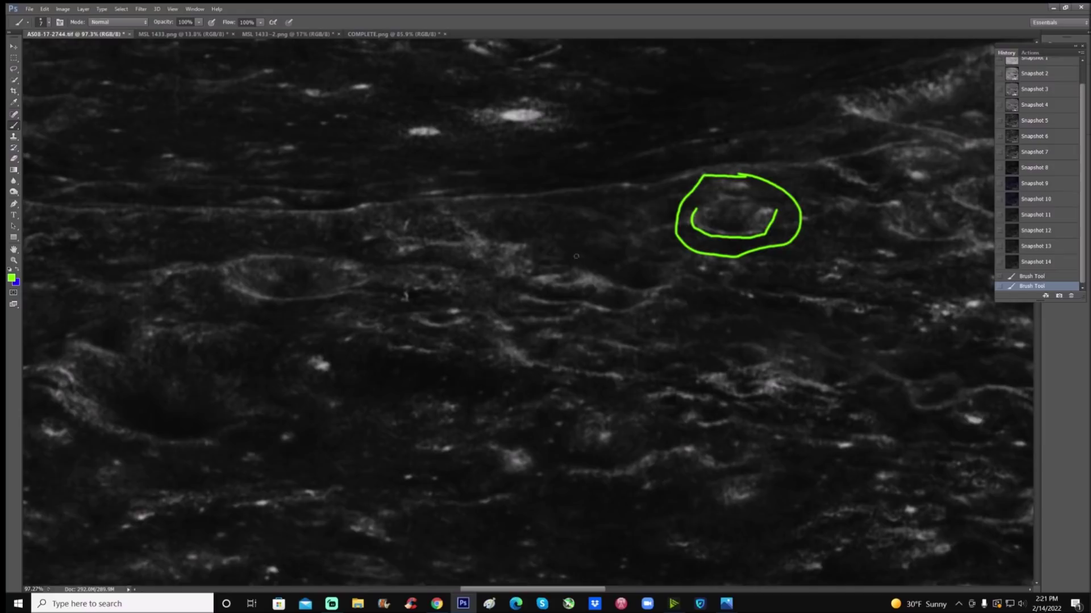
Circle the faint formation below the oval crater and the faint patch to its lower right.
mouse_move(372, 300)
mouse_down()
mouse_move(343, 349)
mouse_move(412, 331)
mouse_move(370, 299)
mouse_up()
scroll(495, 345, down, 1)
scroll(496, 346, down, 1)
mouse_move(408, 339)
mouse_down()
mouse_move(387, 354)
mouse_move(452, 408)
mouse_move(437, 333)
mouse_move(402, 334)
mouse_up()
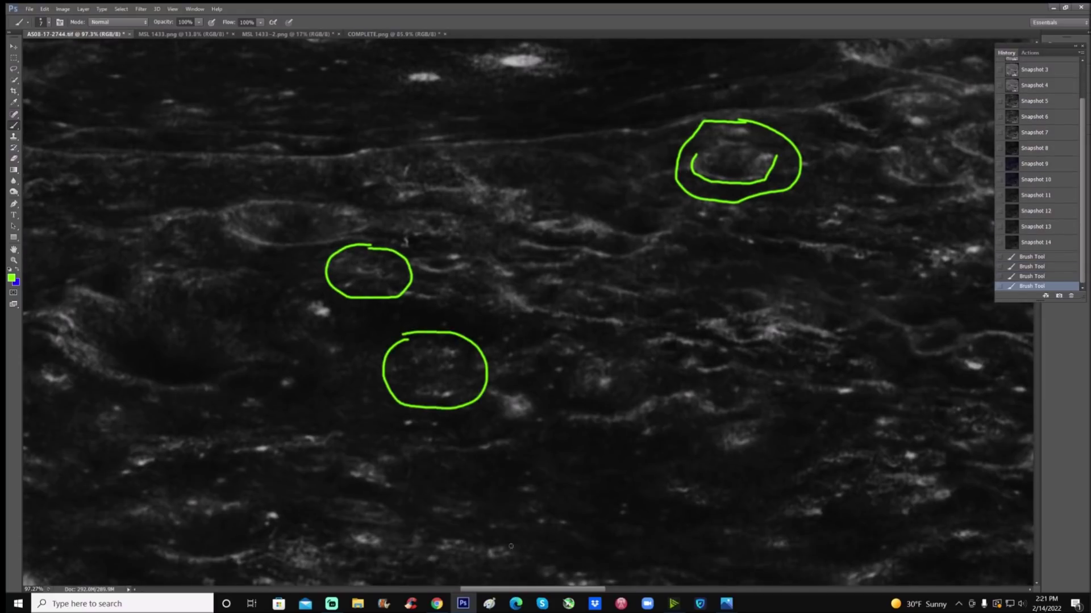
Outline the two large areas of rough, bright-flecked terrain below and to the right of the circled small crater.
drag(489, 590, 538, 595)
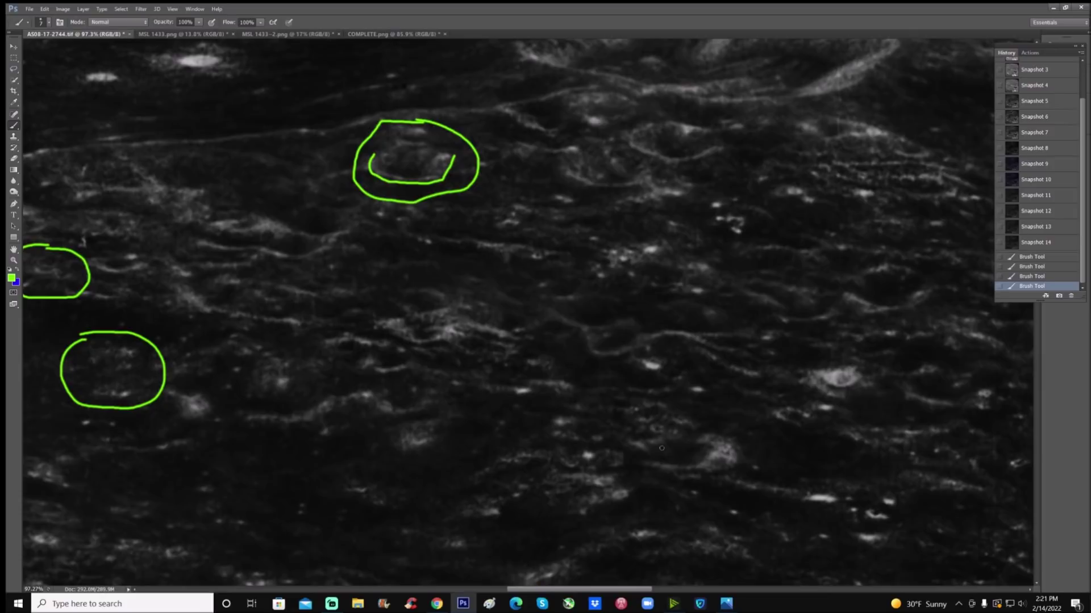
mouse_move(574, 194)
mouse_down()
mouse_move(519, 192)
mouse_move(619, 313)
mouse_move(550, 182)
mouse_up()
mouse_move(592, 335)
mouse_down()
mouse_move(498, 309)
mouse_move(365, 296)
mouse_move(348, 351)
mouse_move(383, 429)
mouse_move(485, 498)
mouse_move(704, 520)
mouse_move(719, 363)
mouse_move(596, 335)
mouse_up()
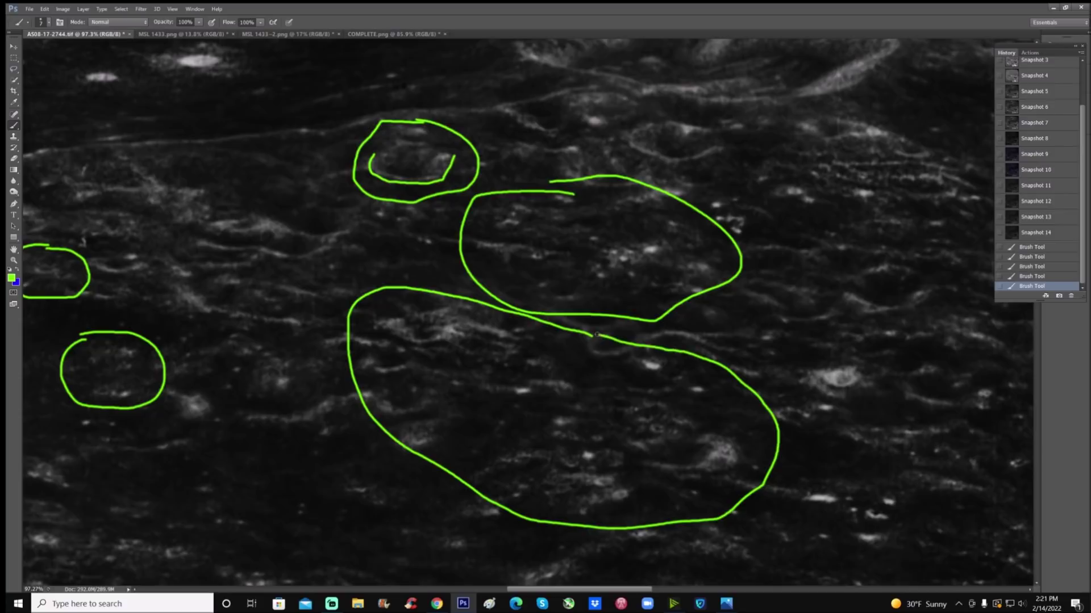
Revert the large outlines and the lowest circle, draw an arrow down-left to the small feature near the wavy ridge, and inspect it.
mouse_move(506, 444)
mouse_down()
mouse_move(537, 373)
mouse_move(528, 379)
mouse_up()
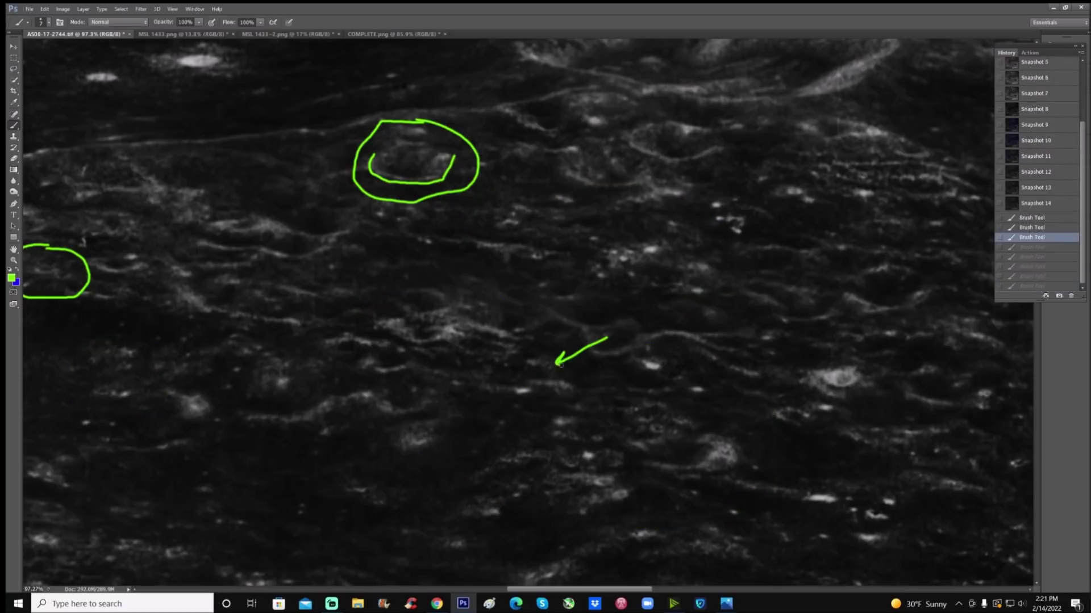
drag(555, 364, 571, 365)
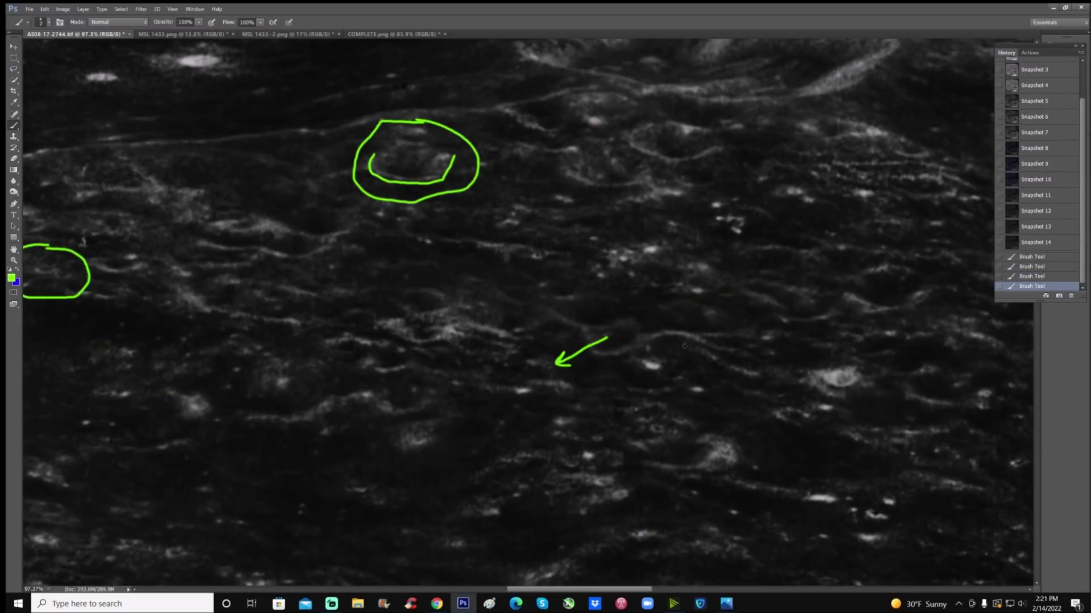
key(ctrl+plus)
key(ctrl+plus)
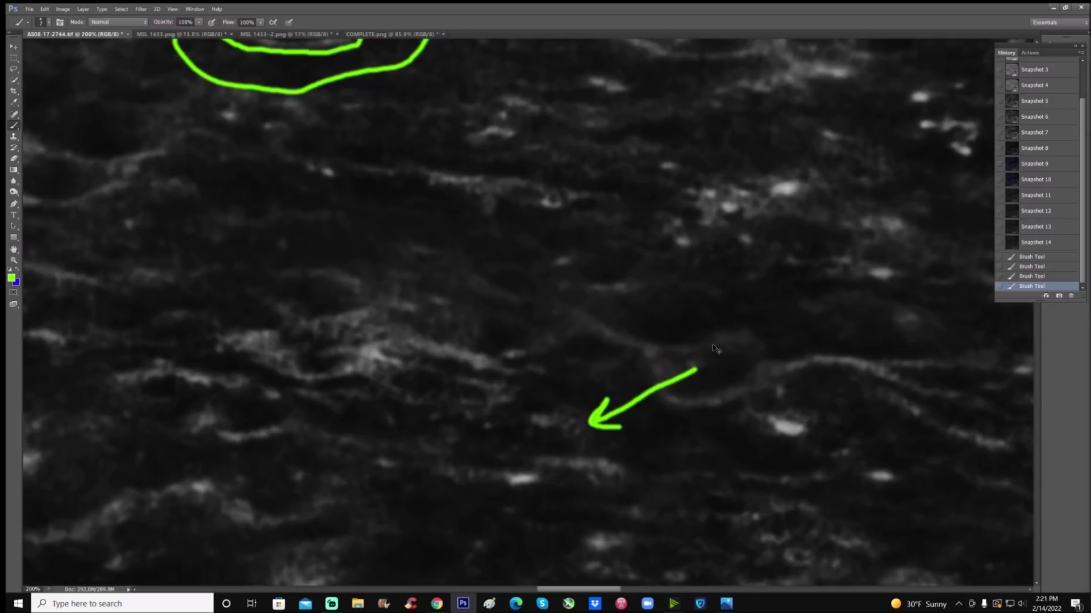
scroll(691, 367, down, 1)
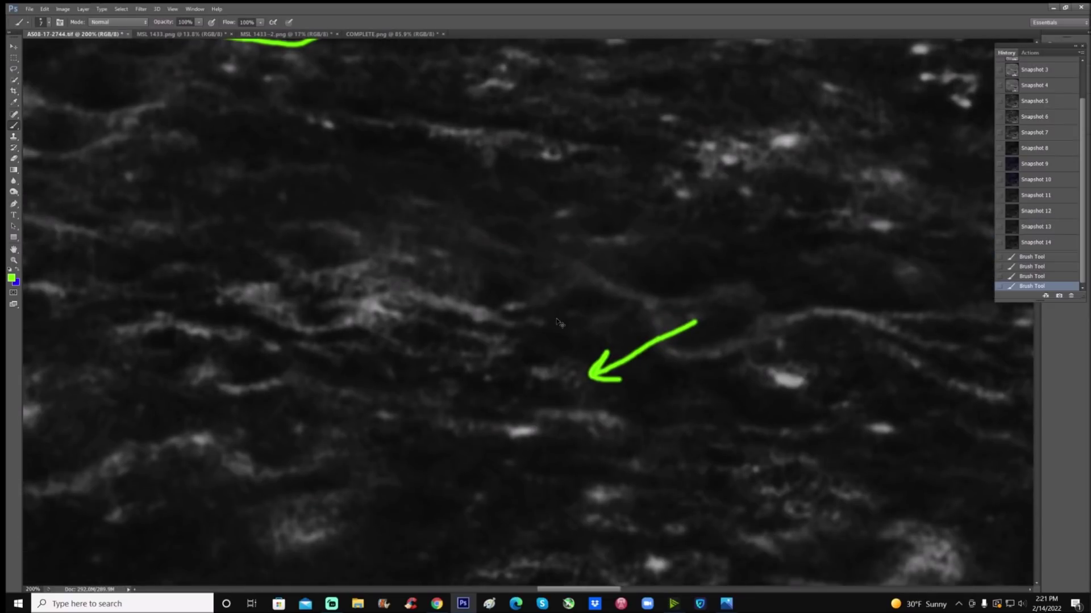
key(ctrl+minus)
scroll(798, 291, up, 1)
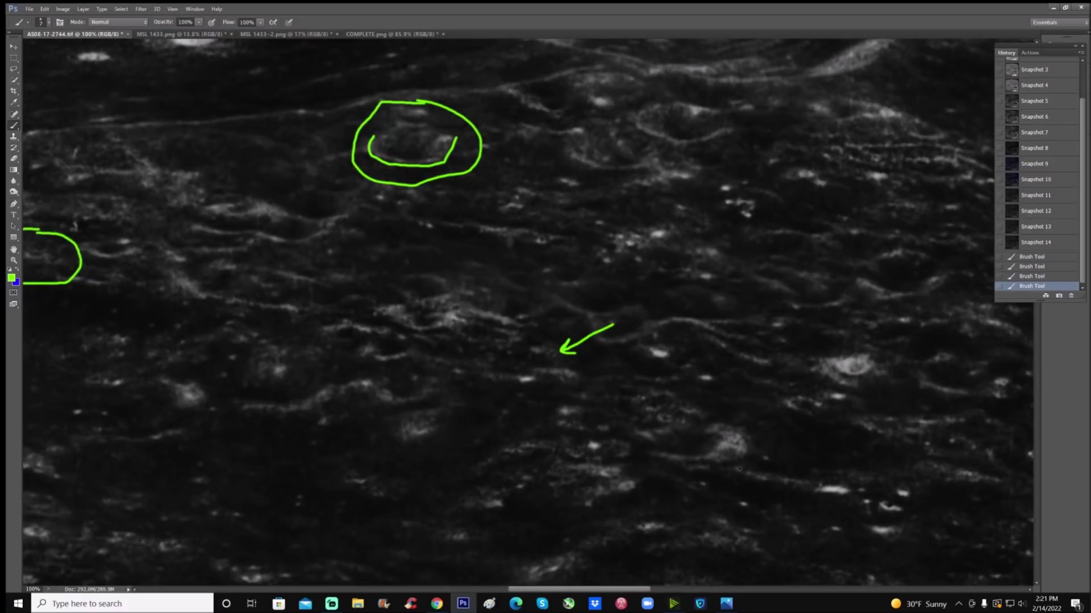
Bracket the finely textured patch below the large bright crater with two arcs and circle the curved formations to its left.
drag(636, 590, 684, 596)
scroll(641, 419, up, 10)
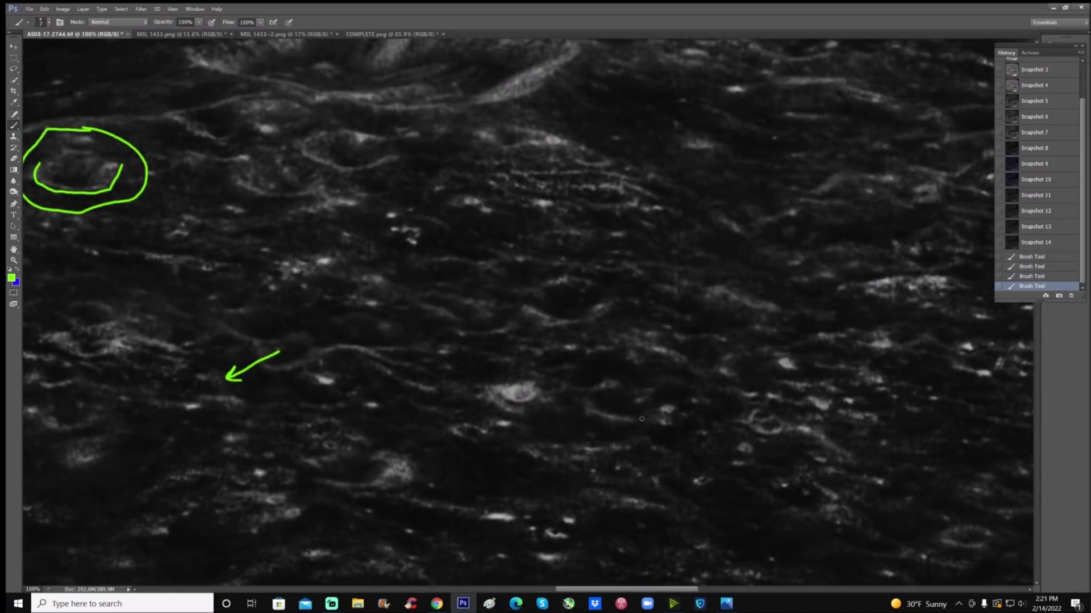
scroll(641, 419, up, 3)
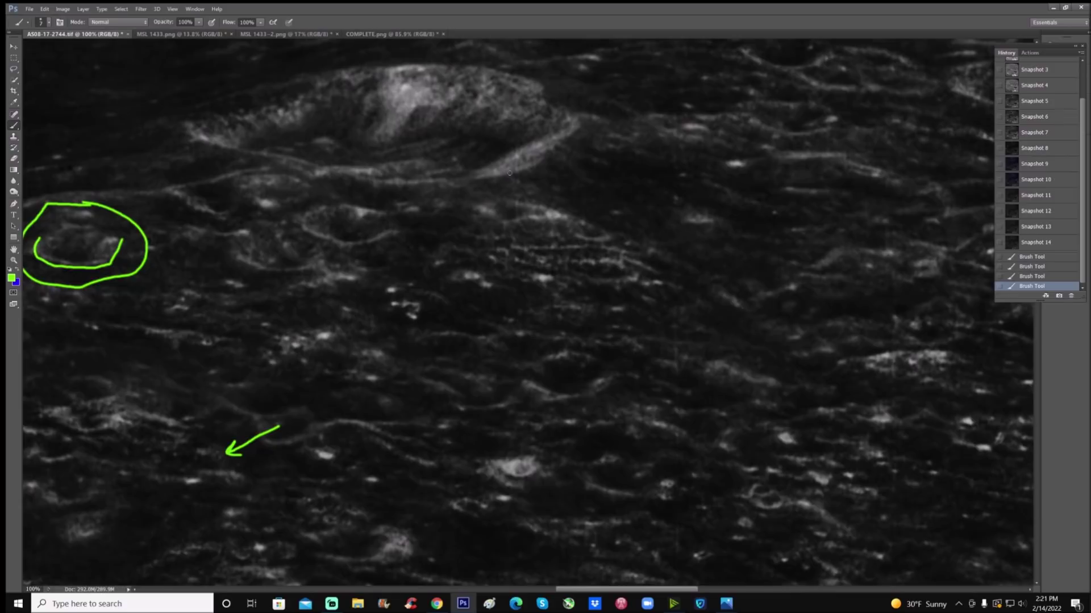
mouse_move(546, 180)
mouse_down()
mouse_move(650, 216)
mouse_move(688, 278)
mouse_move(686, 305)
mouse_up()
mouse_move(432, 198)
mouse_down()
mouse_move(416, 232)
mouse_move(451, 318)
mouse_move(488, 339)
mouse_up()
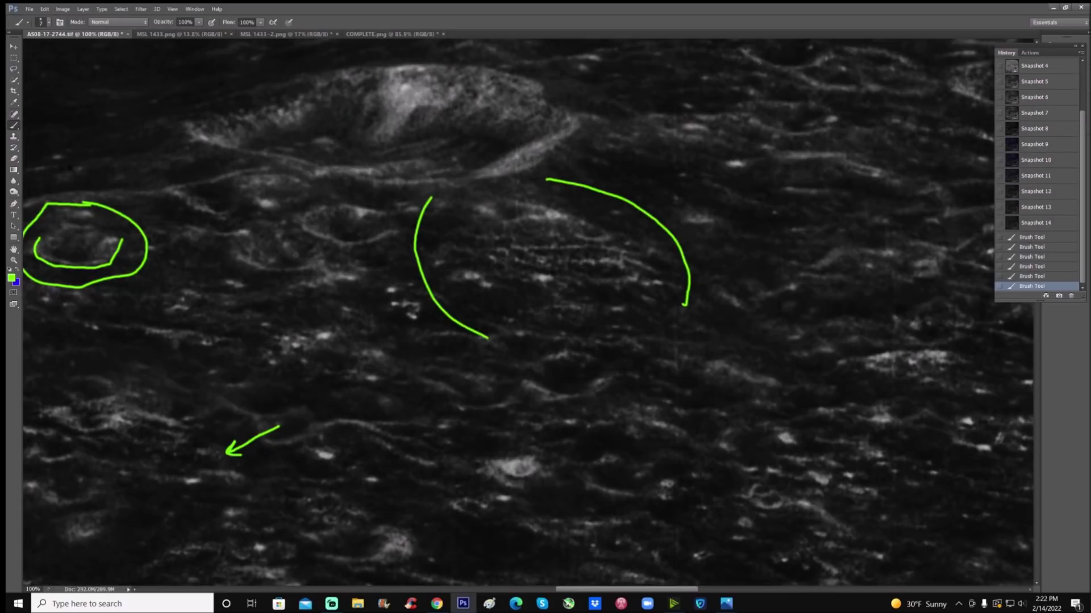
mouse_move(300, 164)
mouse_down()
mouse_move(251, 158)
mouse_move(182, 182)
mouse_move(225, 321)
mouse_move(437, 232)
mouse_move(292, 141)
mouse_move(263, 146)
mouse_up()
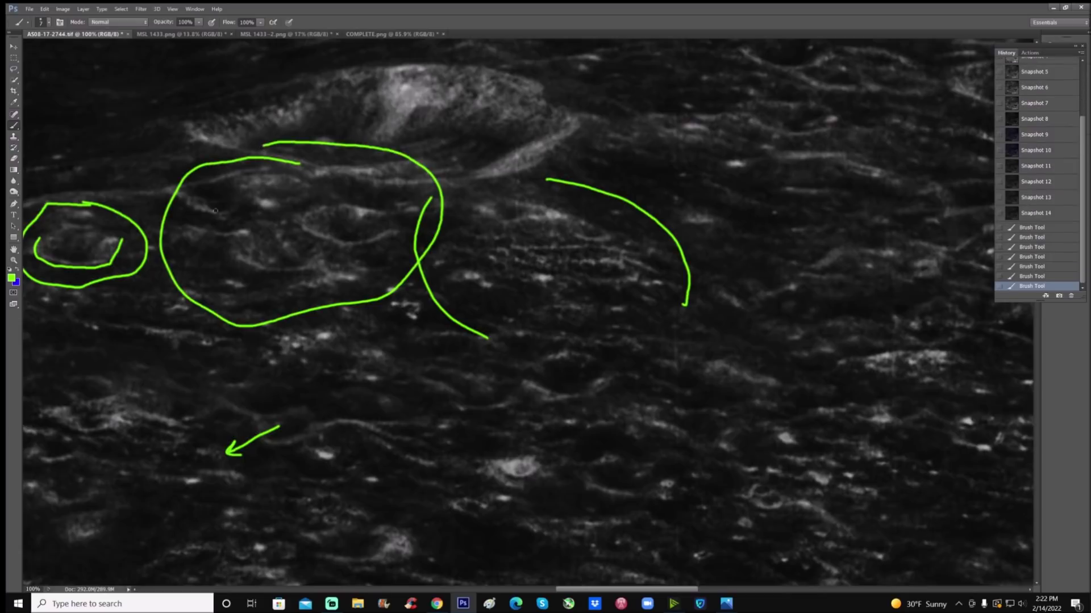
Mark the four curved formations inside the large circle with crosses and draw an inner outline around the group.
drag(209, 207, 235, 215)
drag(226, 201, 220, 220)
mouse_move(265, 177)
mouse_down()
mouse_move(303, 183)
mouse_move(341, 232)
mouse_up()
drag(334, 228, 372, 232)
drag(274, 248, 271, 270)
drag(252, 257, 302, 268)
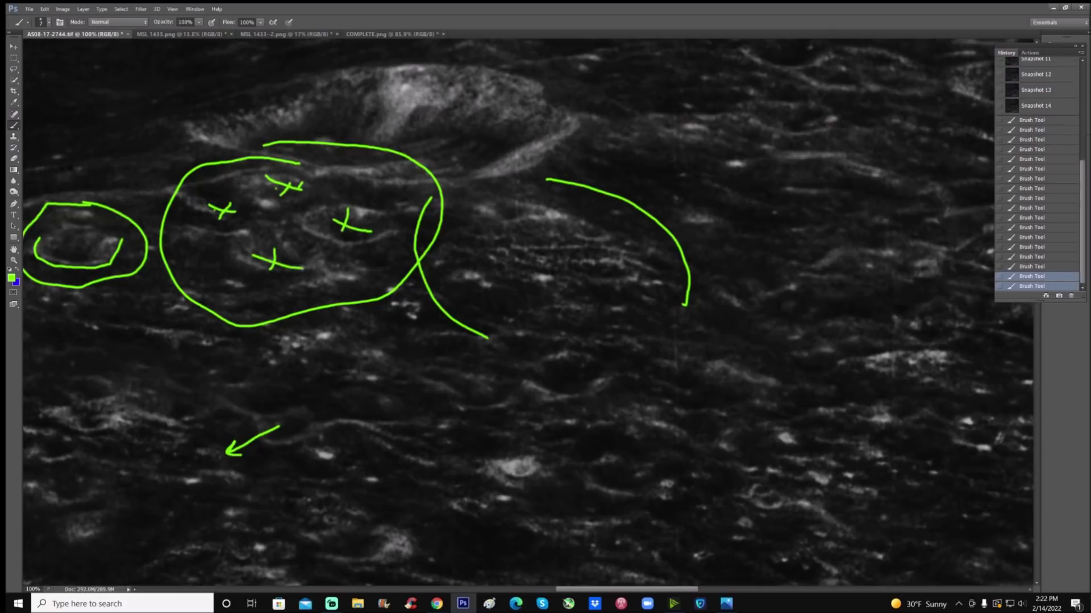
mouse_move(170, 217)
mouse_down()
mouse_move(267, 292)
mouse_move(381, 262)
mouse_move(358, 168)
mouse_up()
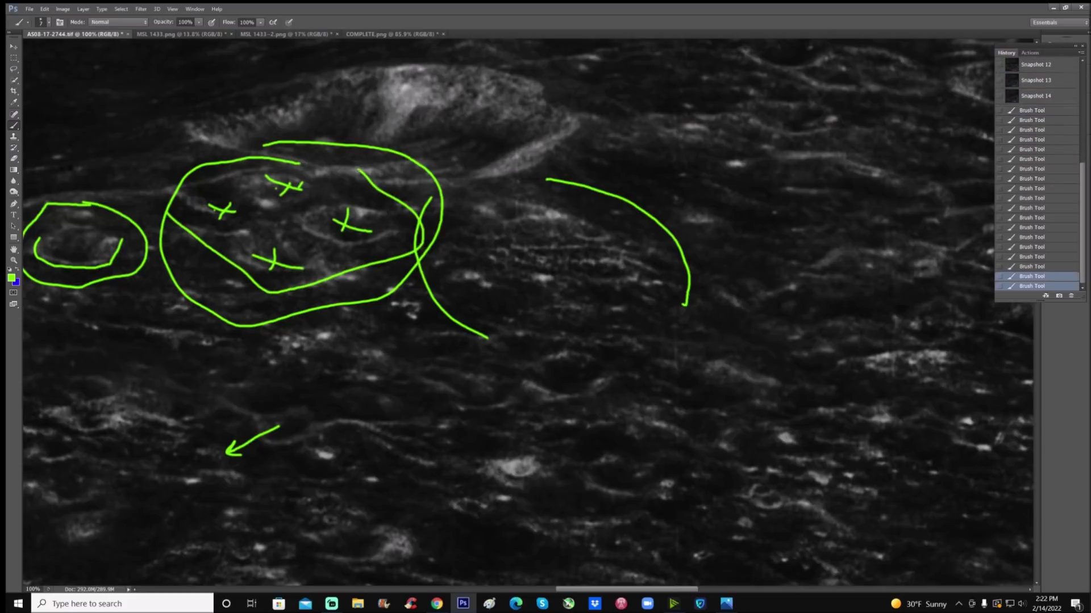
Revert the markup to the first circle and outline the two bright-flecked terrain areas down and right of the large crater.
click(1043, 112)
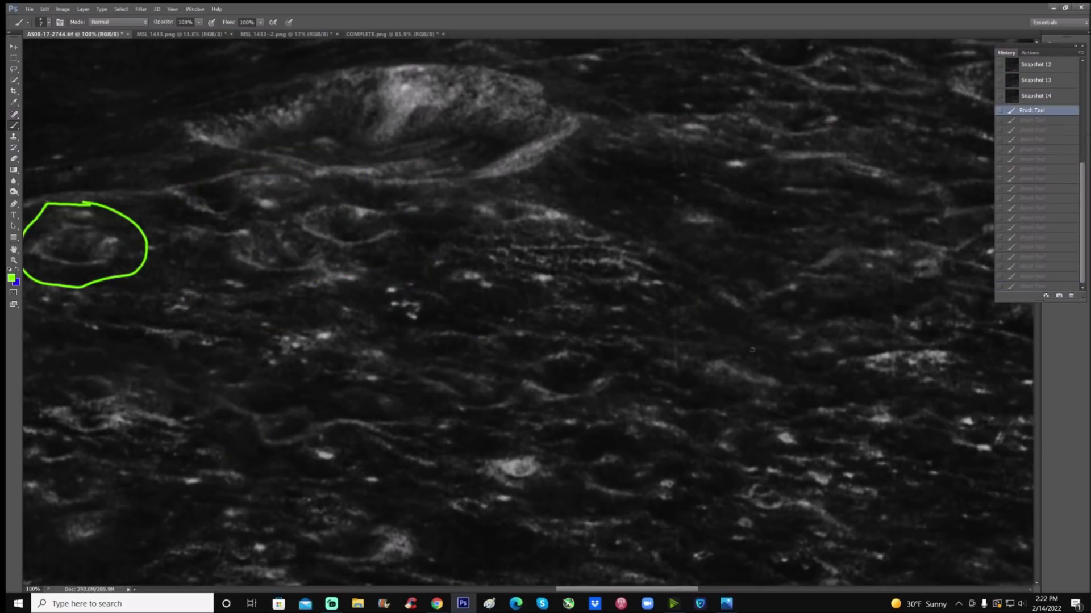
scroll(694, 482, down, 1)
mouse_move(876, 407)
mouse_down()
mouse_move(789, 368)
mouse_move(678, 423)
mouse_move(686, 526)
mouse_move(773, 583)
mouse_move(875, 584)
mouse_move(950, 489)
mouse_move(882, 394)
mouse_up()
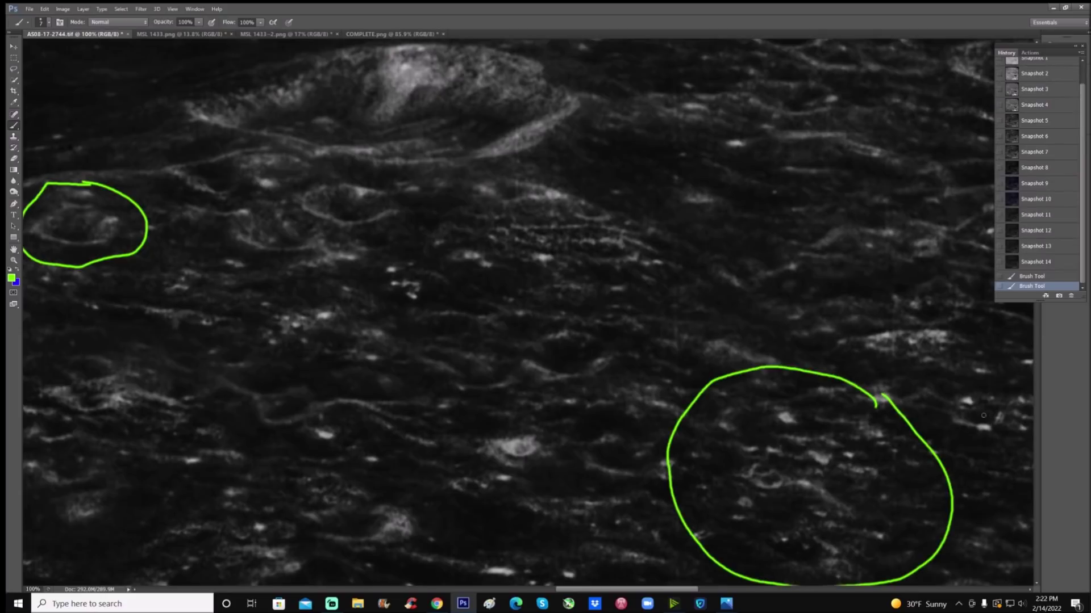
scroll(895, 504, right, 5)
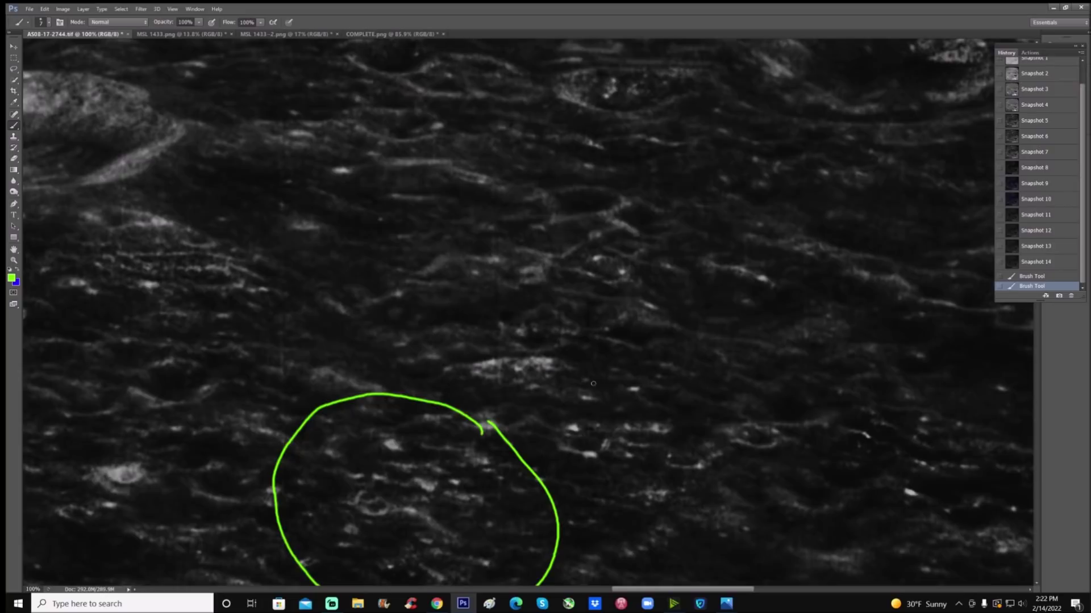
scroll(593, 384, down, 1)
mouse_move(425, 335)
mouse_down()
mouse_move(544, 329)
mouse_move(814, 366)
mouse_move(864, 405)
mouse_move(840, 465)
mouse_move(757, 509)
mouse_move(663, 516)
mouse_move(588, 498)
mouse_up()
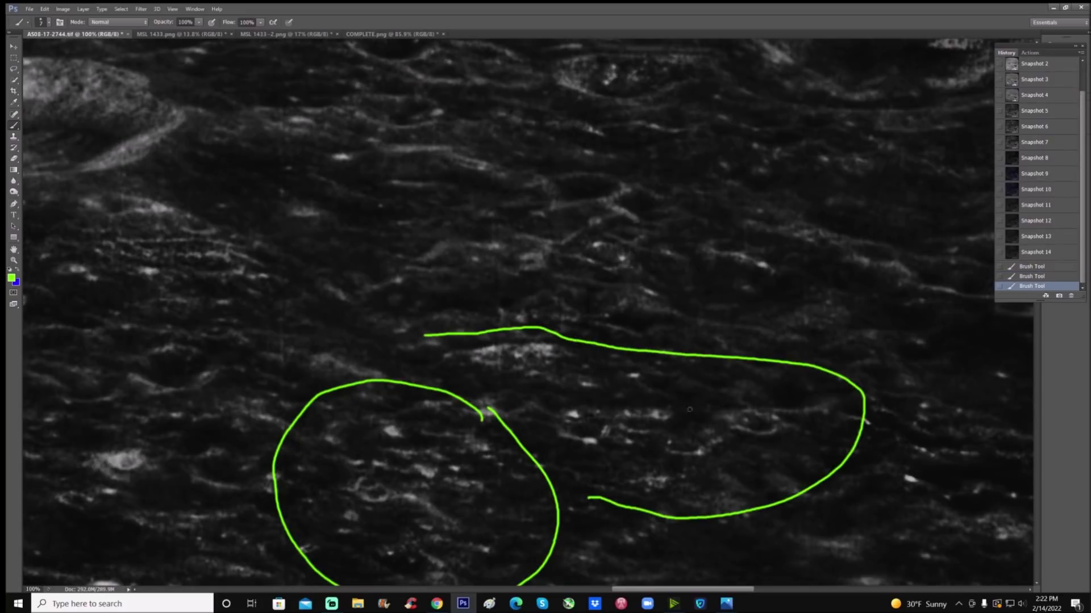
Draw an arrow down-left to the small rounded feature above the outlined terrain and flag its two bright dots with short ticks.
scroll(780, 351, up, 3)
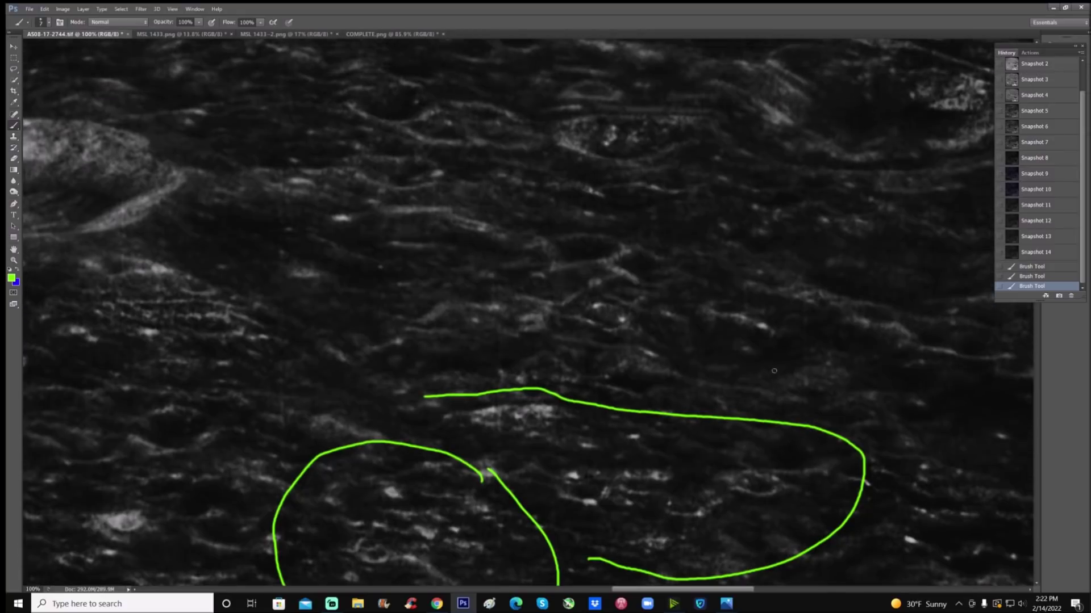
drag(718, 258, 634, 304)
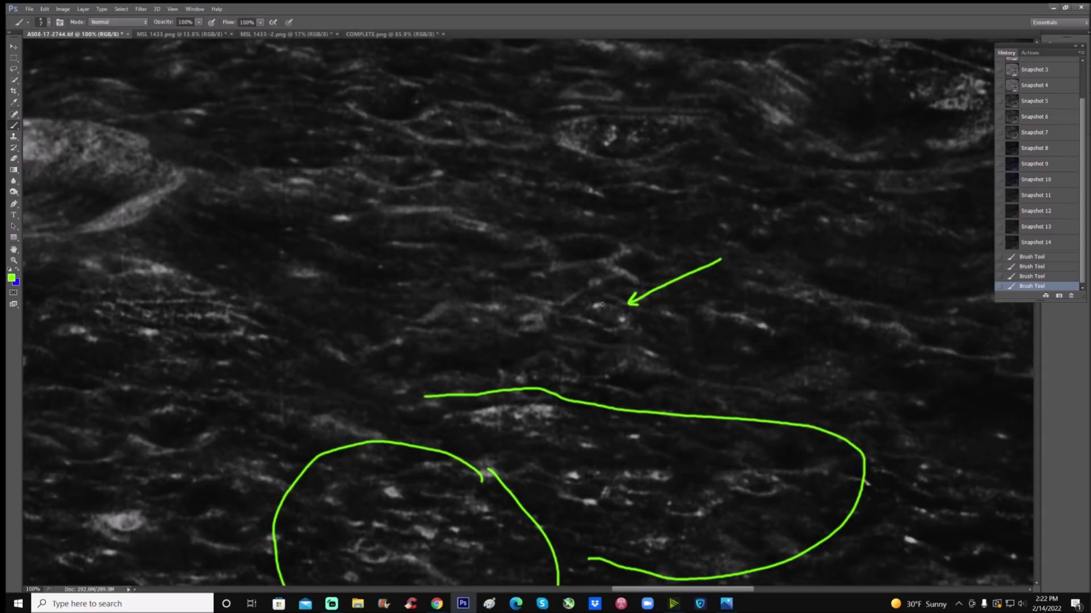
drag(602, 290, 627, 322)
click(13, 260)
drag(681, 309, 706, 286)
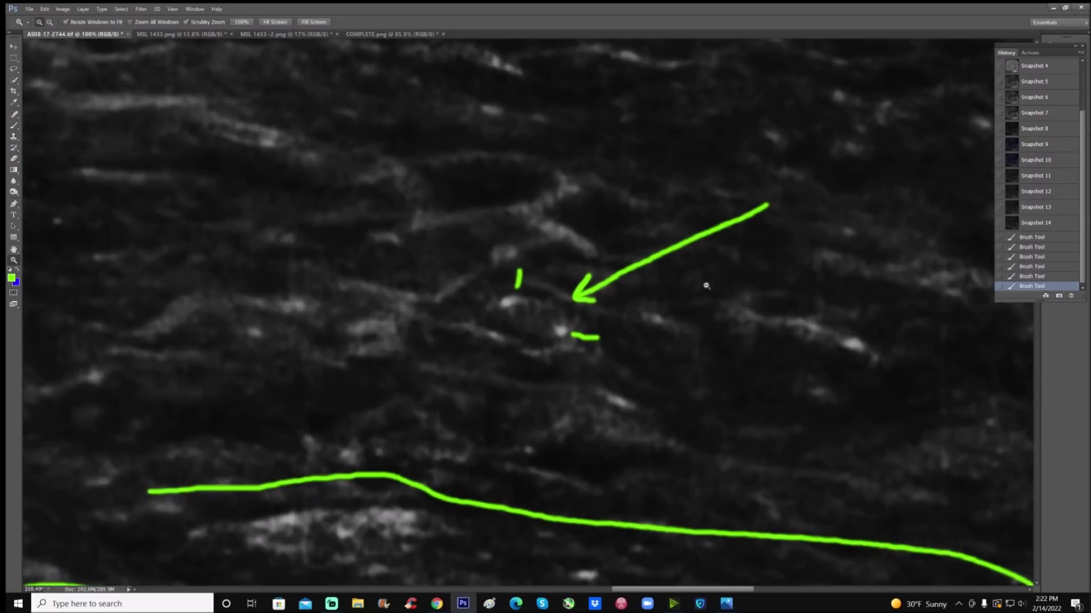
Trace the small rounded feature's upper edge, replace the markup with a circle and inner mark, and restore Snapshot 14.
click(14, 126)
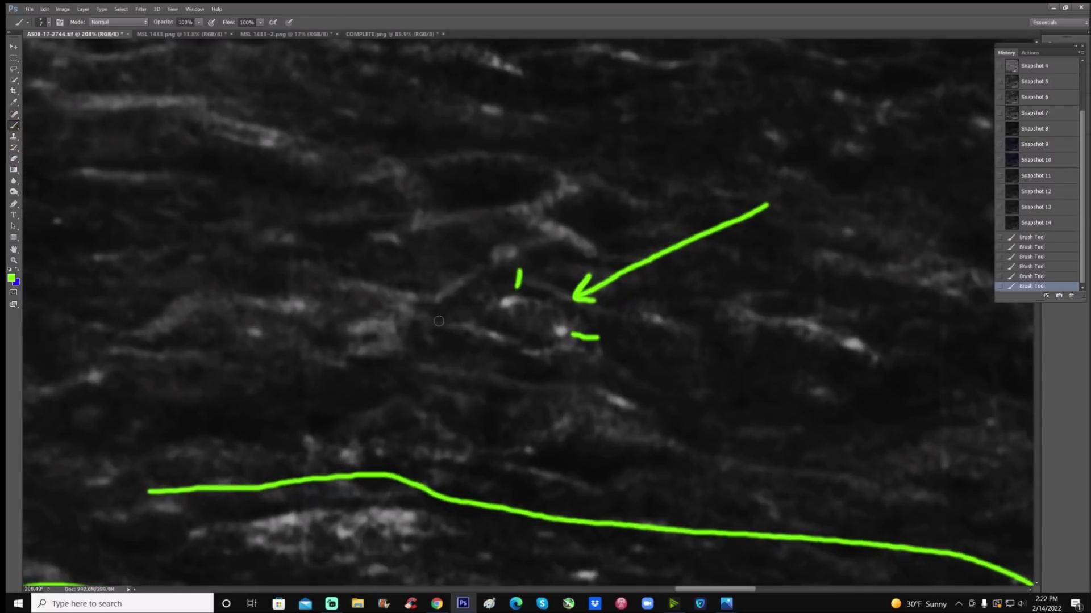
mouse_move(493, 297)
mouse_down()
mouse_move(534, 301)
mouse_move(560, 337)
mouse_up()
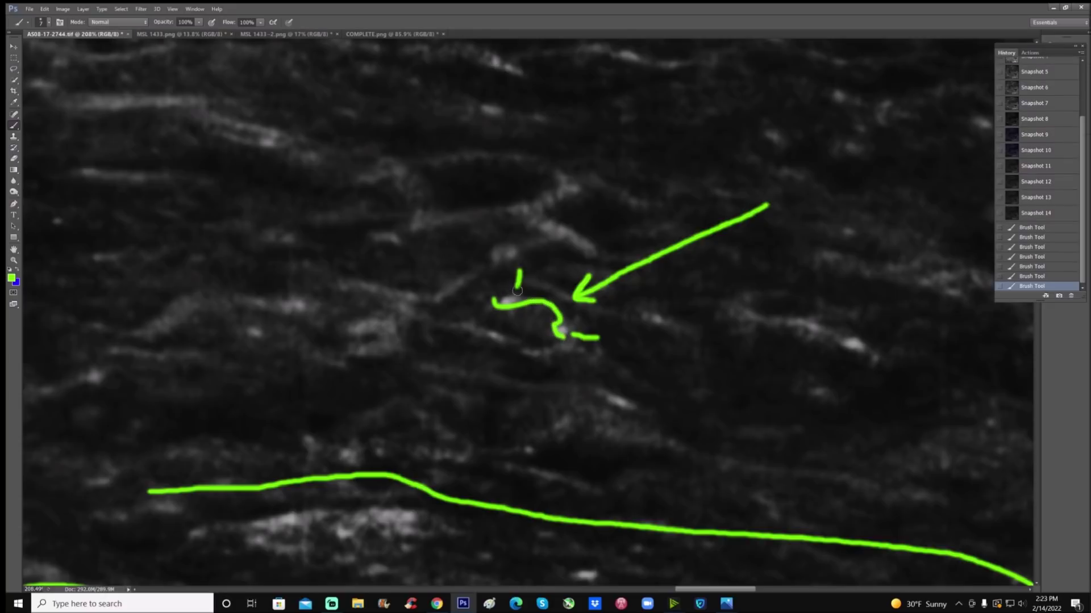
click(1056, 229)
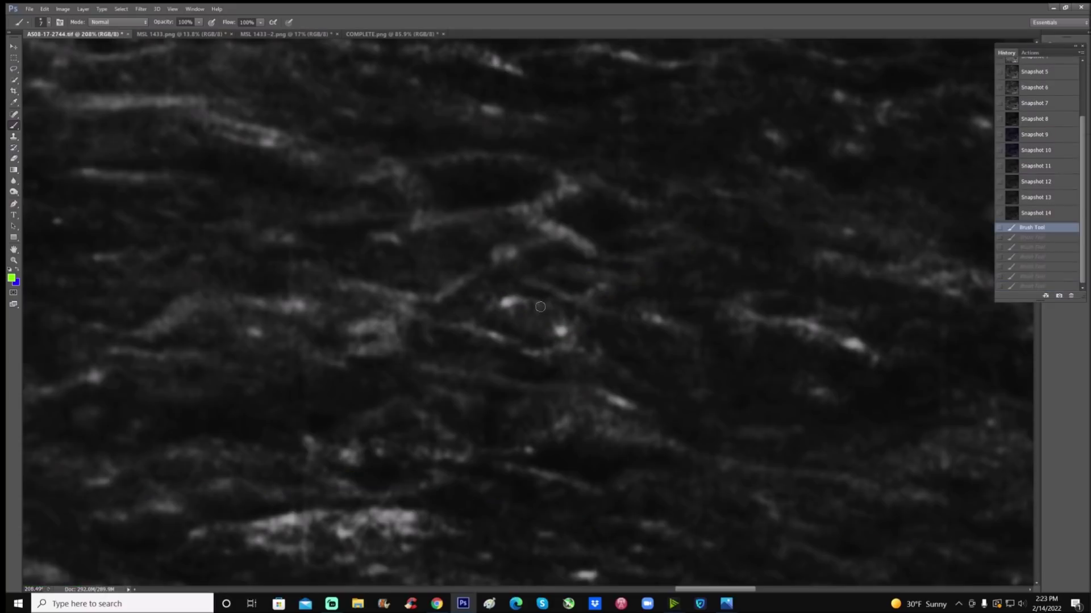
mouse_move(507, 295)
mouse_down()
mouse_move(558, 308)
mouse_move(565, 335)
mouse_move(540, 340)
mouse_move(498, 324)
mouse_move(502, 299)
mouse_move(543, 317)
mouse_up()
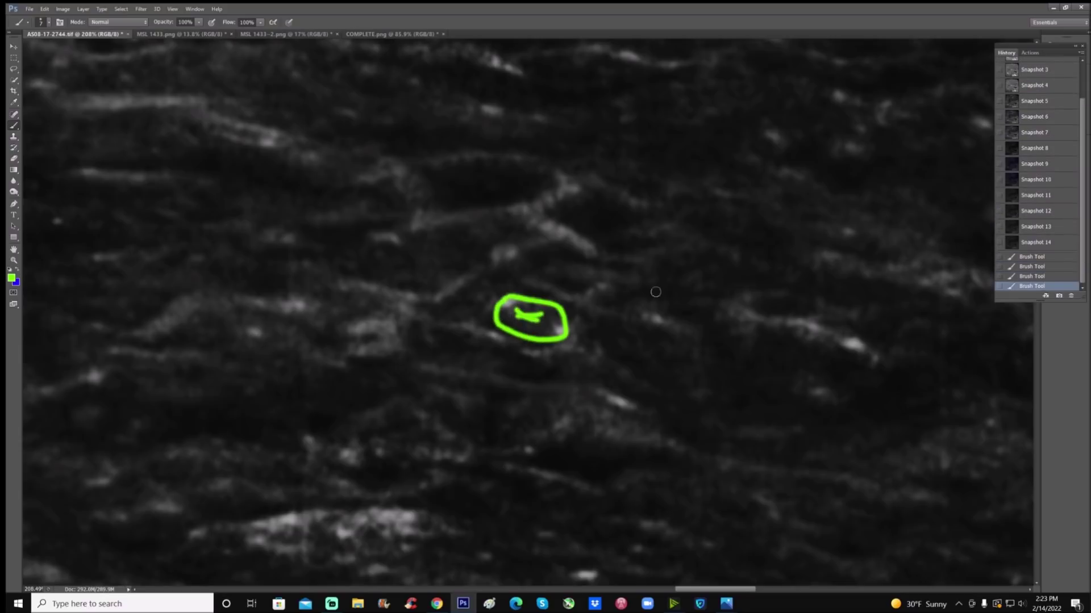
click(1035, 243)
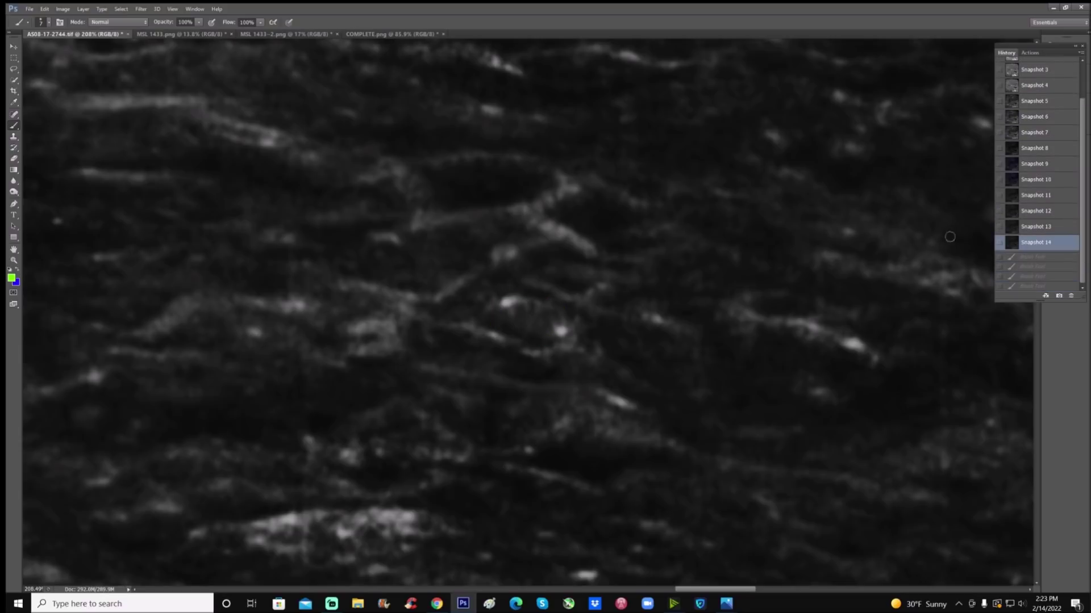
Examine the terrain above and to the right of the small rounded feature at a lower magnification.
click(23, 261)
drag(478, 250, 405, 344)
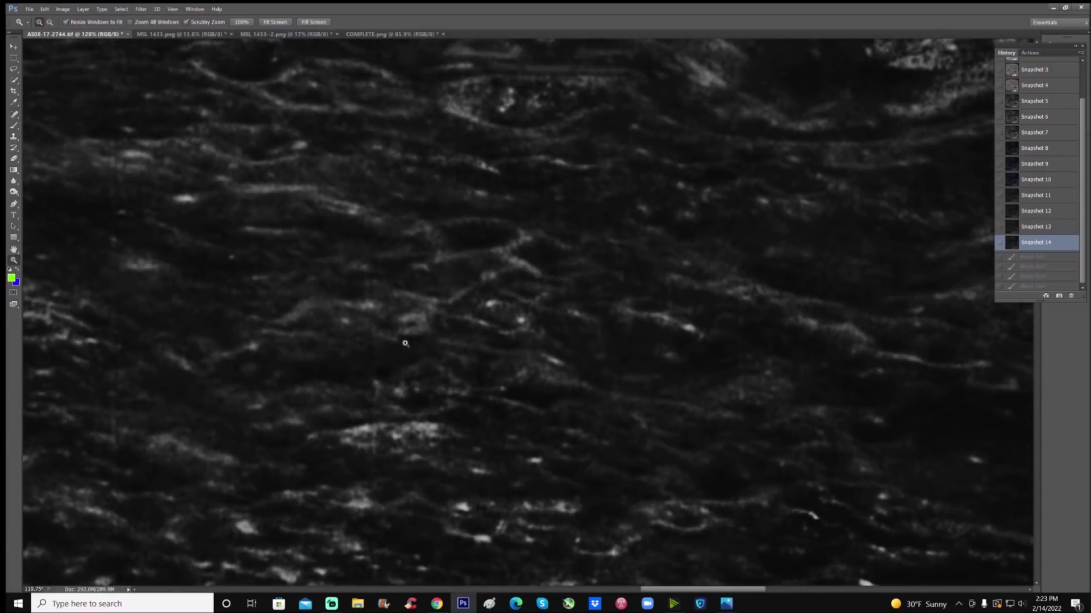
scroll(405, 343, up, 5)
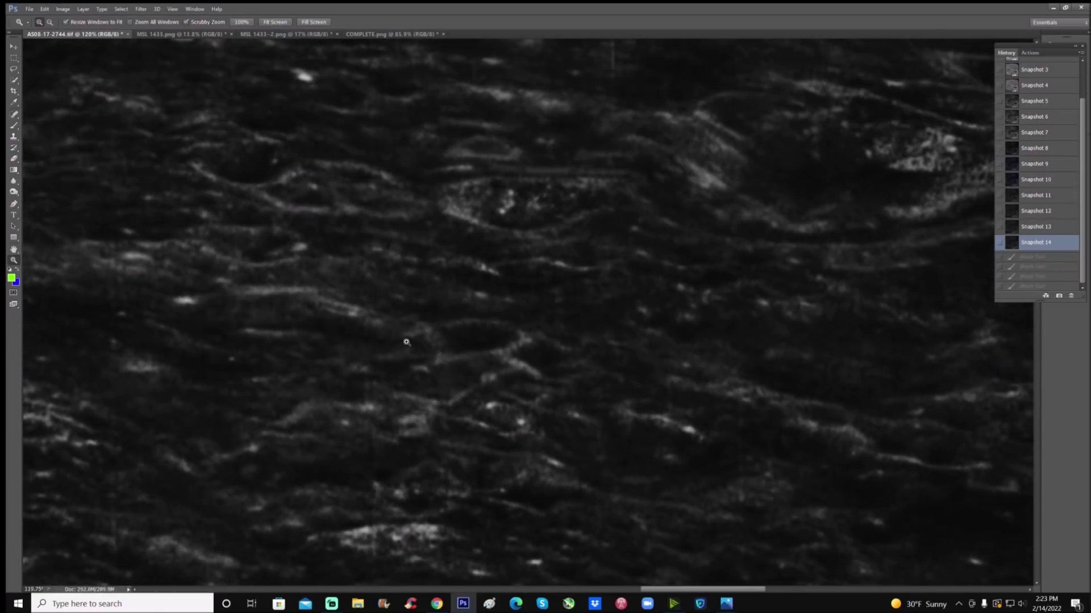
scroll(511, 350, up, 2)
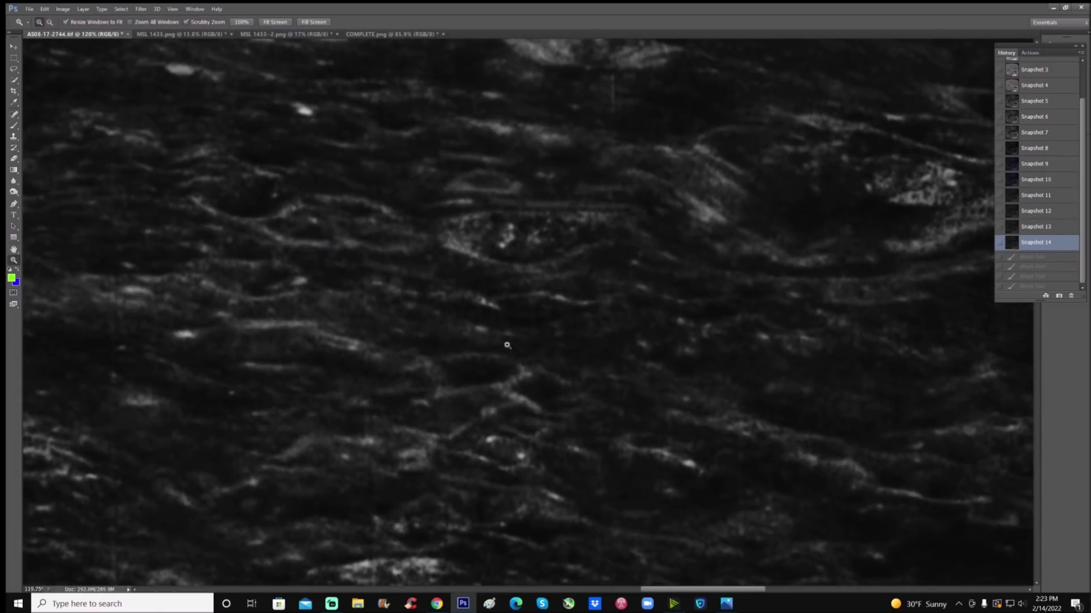
drag(508, 344, 14, 273)
drag(655, 590, 698, 595)
scroll(724, 430, down, 3)
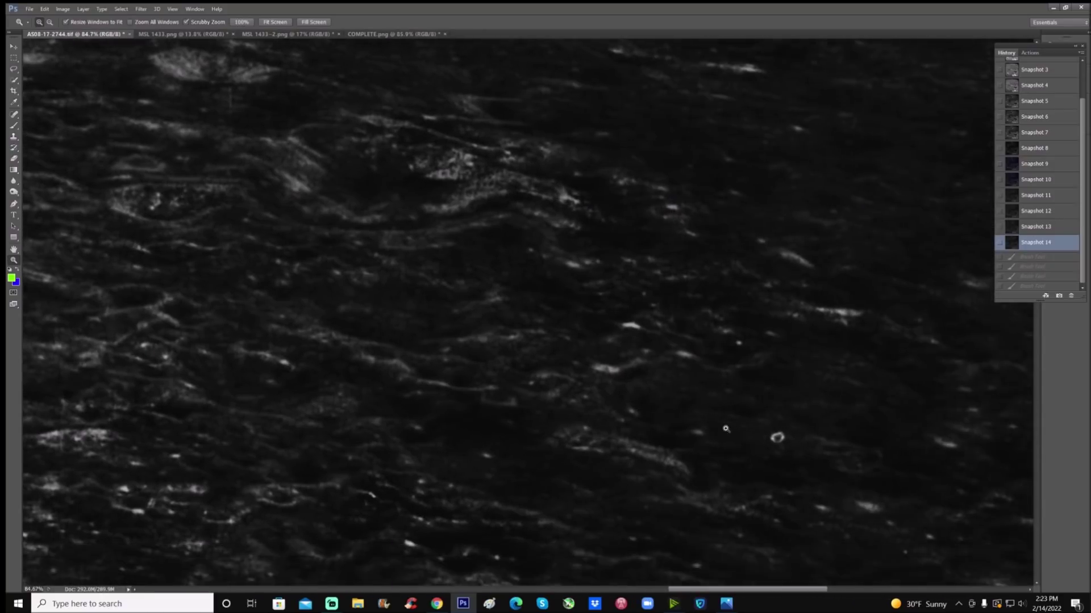
scroll(783, 293, down, 1)
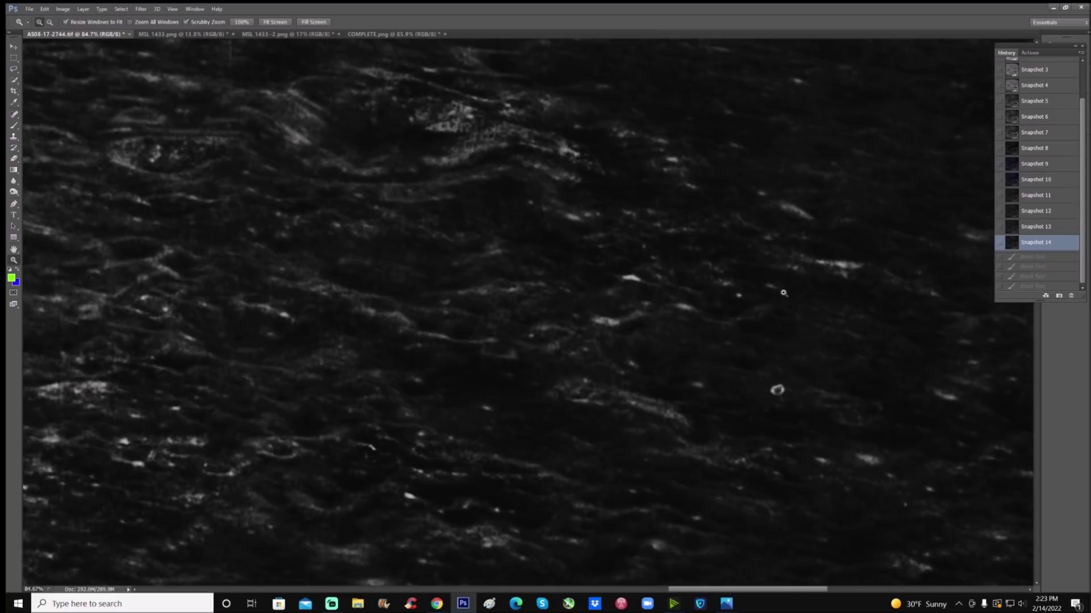
Outline the small bright curved spot, the faint patch to its left and the long ridge below, and restore Snapshot 14.
click(14, 126)
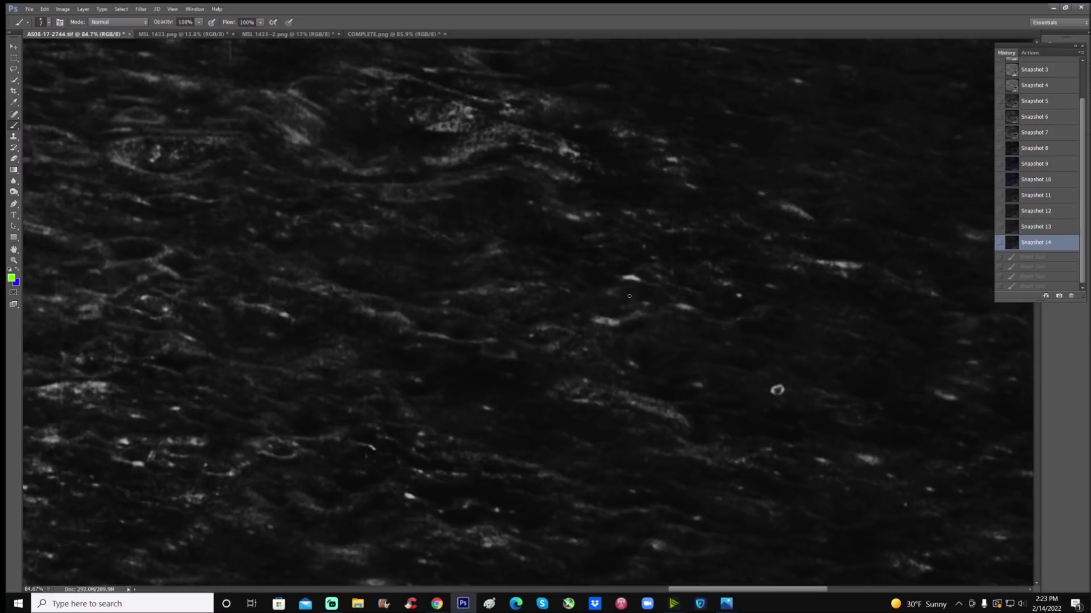
mouse_move(597, 289)
mouse_down()
mouse_move(586, 324)
mouse_move(639, 339)
mouse_move(650, 298)
mouse_move(617, 289)
mouse_up()
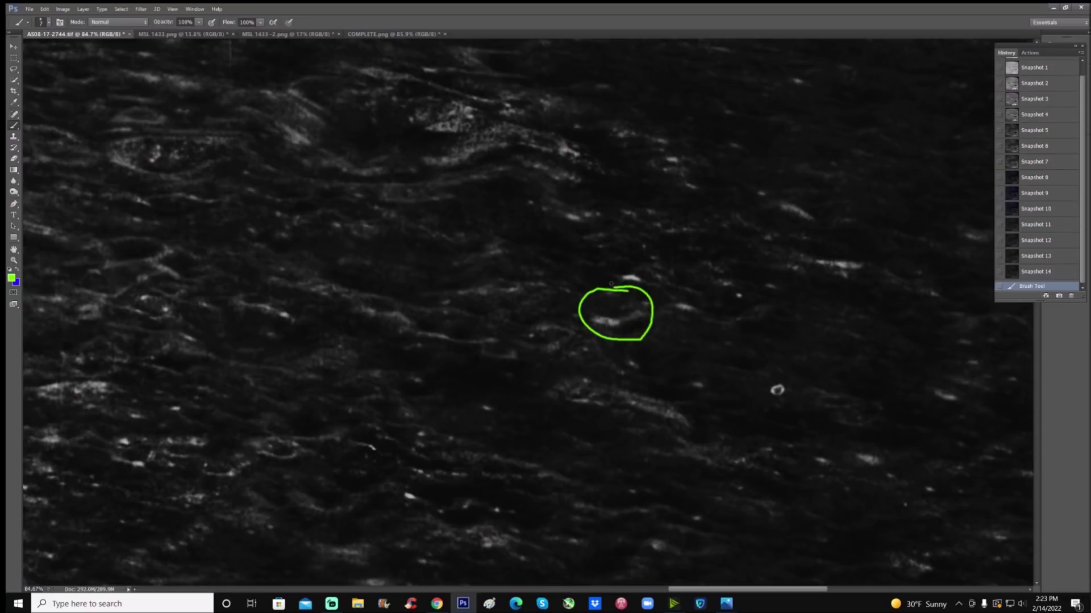
mouse_move(497, 266)
mouse_down()
mouse_move(460, 307)
mouse_move(499, 265)
mouse_up()
mouse_move(612, 362)
mouse_down()
mouse_move(514, 412)
mouse_move(687, 493)
mouse_move(849, 438)
mouse_move(609, 360)
mouse_up()
scroll(491, 379, down, 1)
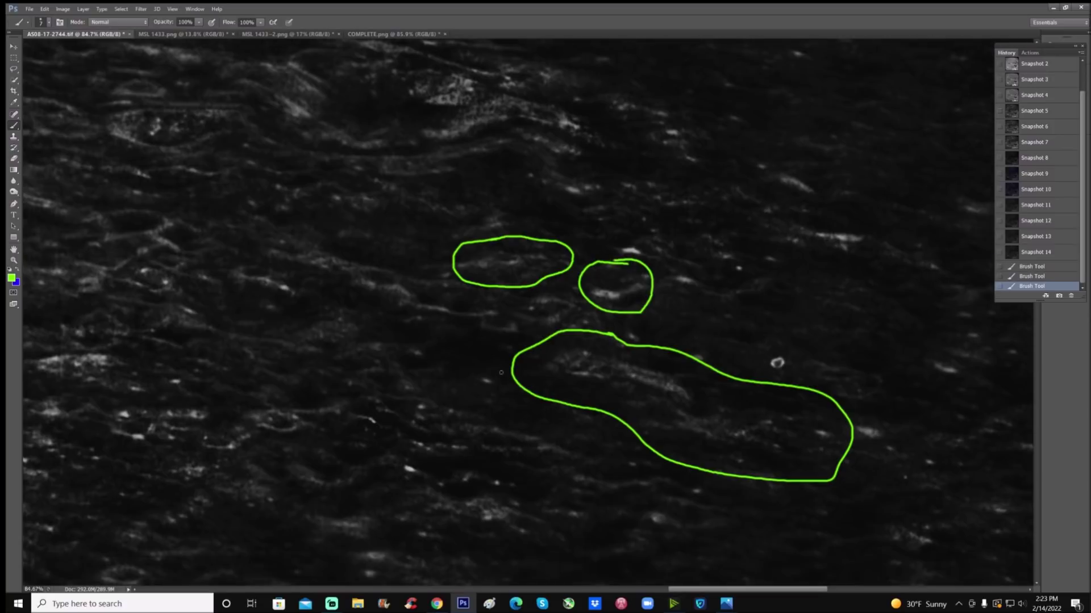
click(1017, 252)
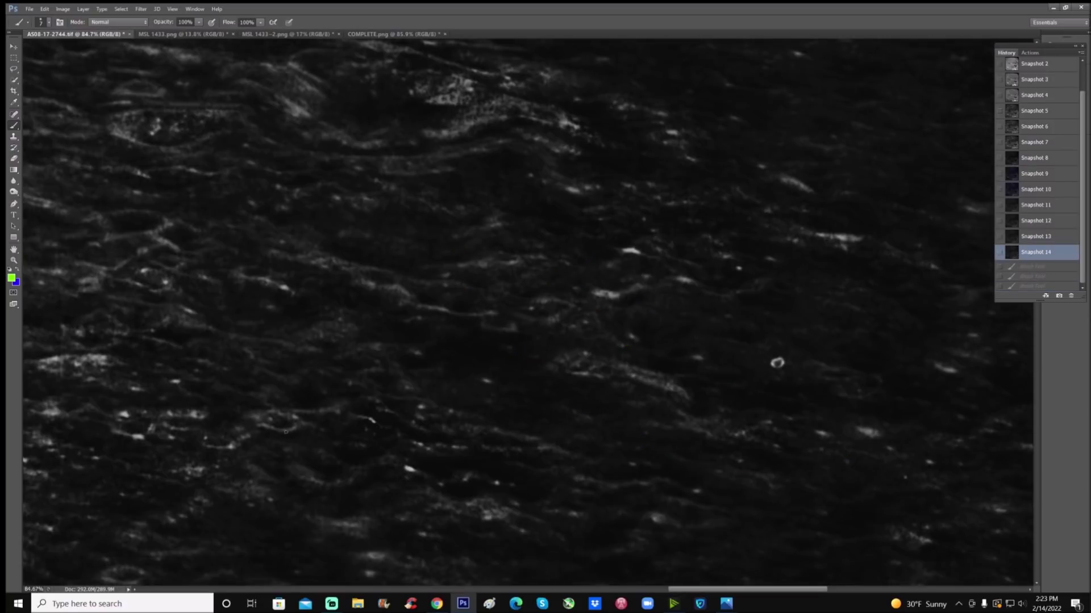
Point arrows from below and above at the small curved formation, trace its lower edge, and restore Snapshot 14.
mouse_move(295, 492)
mouse_down()
mouse_move(283, 440)
mouse_move(282, 453)
mouse_move(292, 449)
mouse_up()
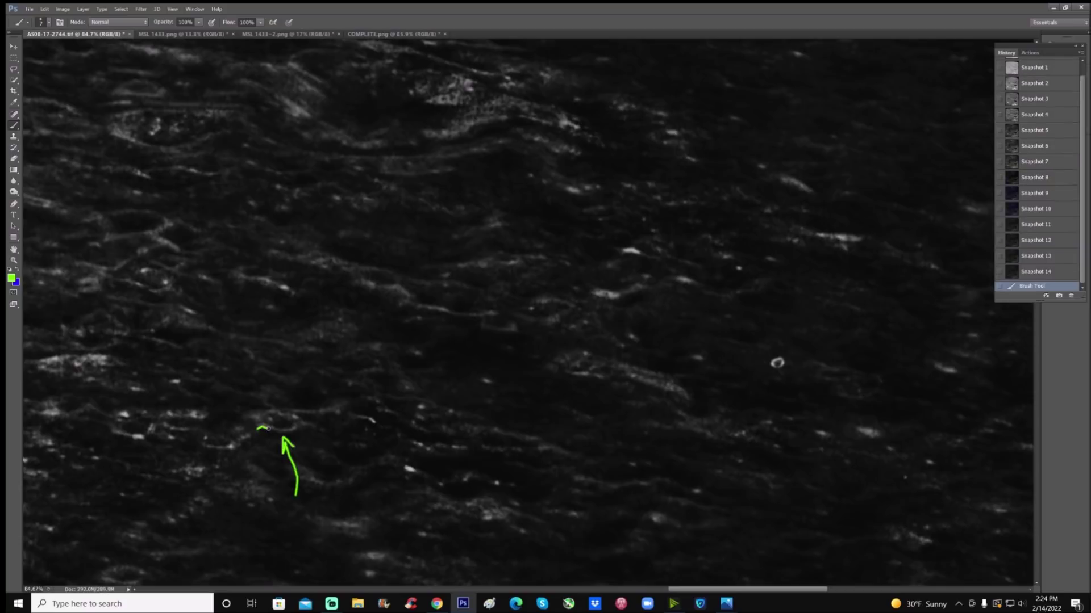
drag(285, 430, 301, 422)
drag(295, 385, 296, 401)
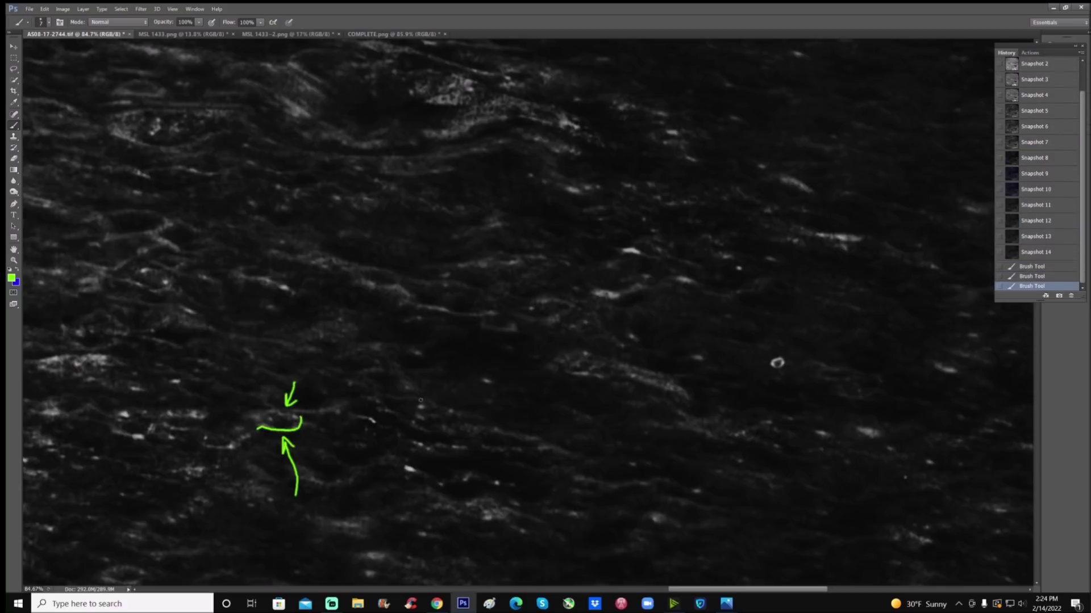
click(1036, 253)
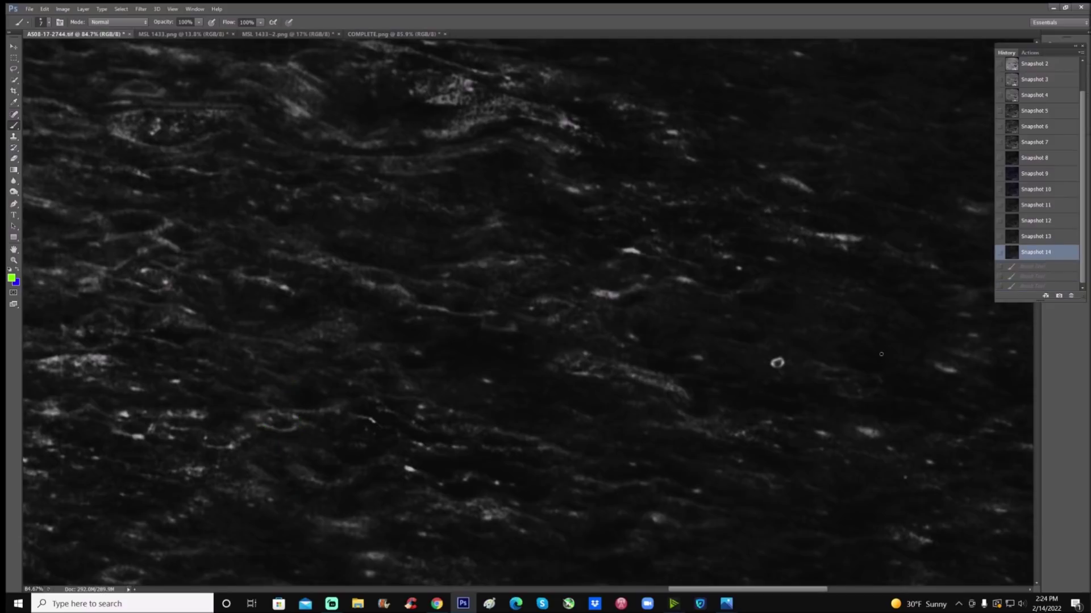
Circle the large crater formation with bright speckled slopes and draw two arrows to the faint feature on its upper edge.
scroll(881, 354, up, 5)
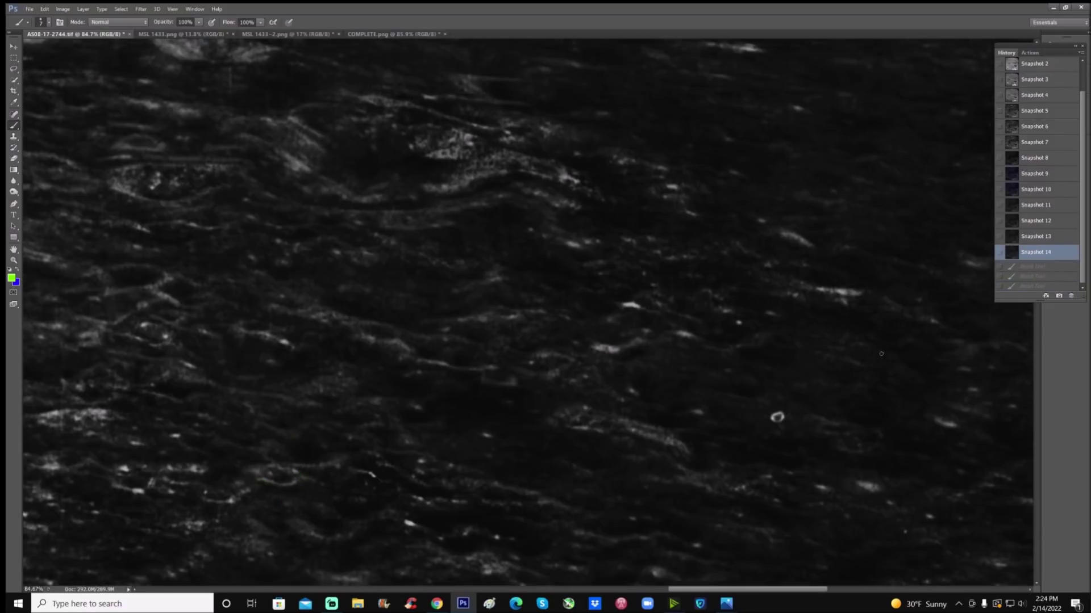
scroll(881, 352, up, 5)
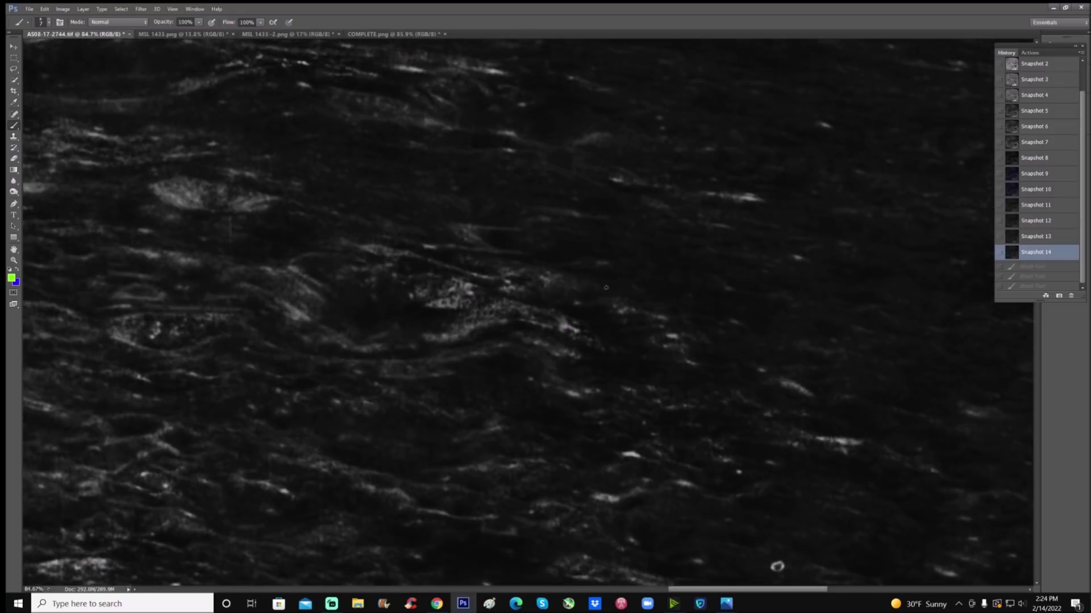
mouse_move(560, 261)
mouse_down()
mouse_move(426, 226)
mouse_move(352, 260)
mouse_move(385, 373)
mouse_move(583, 424)
mouse_move(746, 372)
mouse_move(673, 273)
mouse_move(540, 252)
mouse_up()
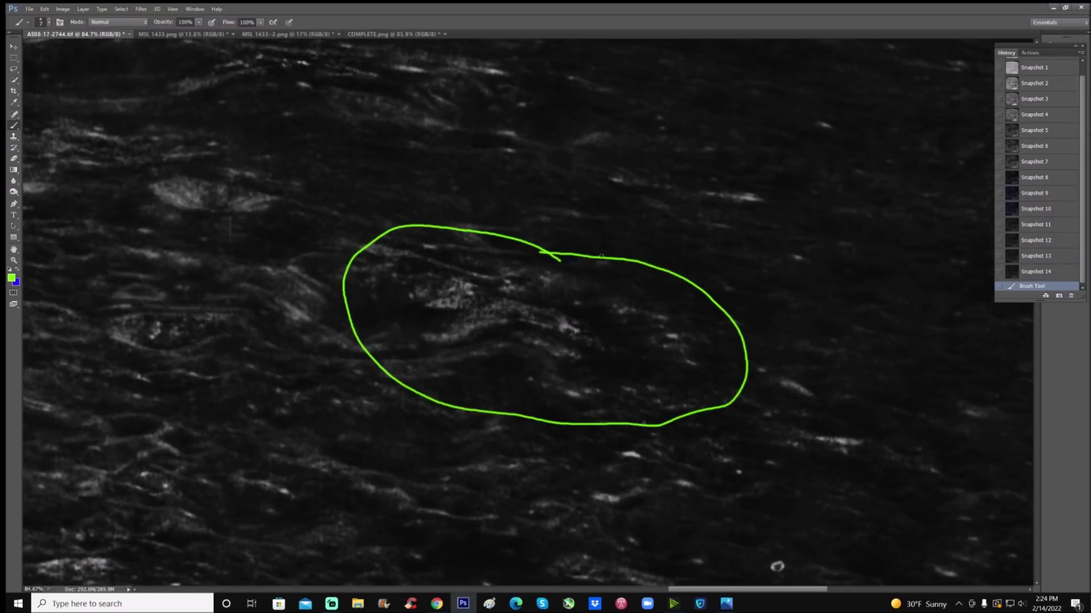
mouse_move(606, 217)
mouse_down()
mouse_move(567, 267)
mouse_move(575, 272)
mouse_up()
drag(477, 250, 533, 269)
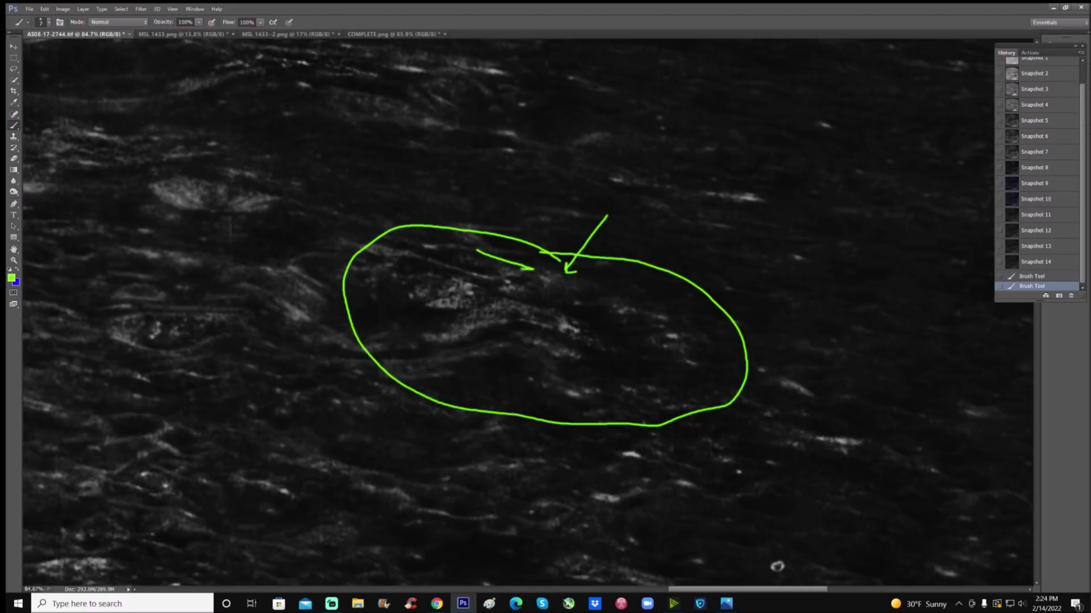
click(14, 260)
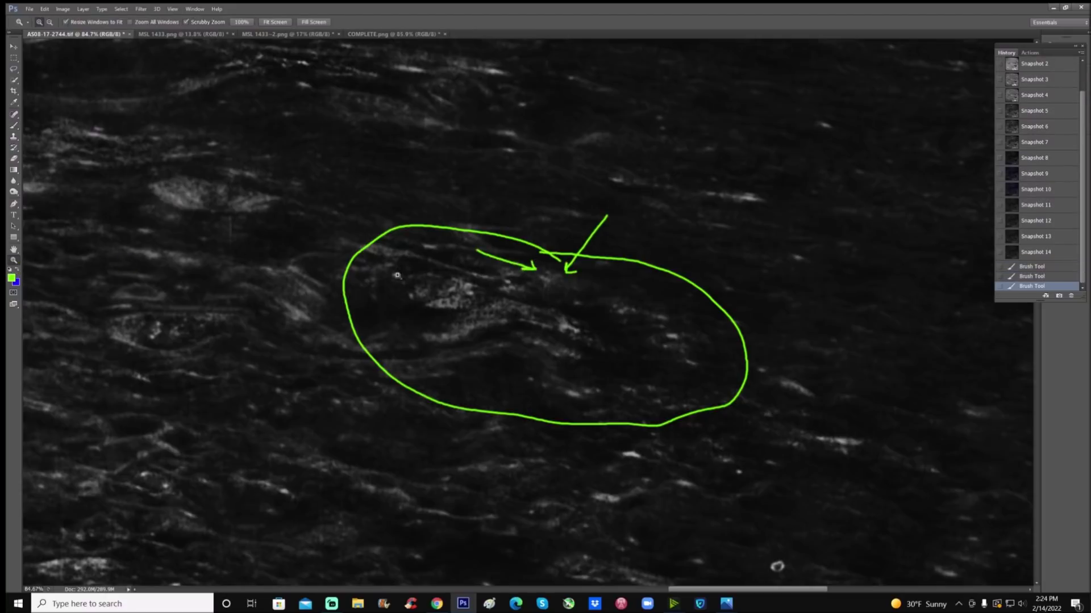
click(578, 228)
drag(577, 223, 615, 220)
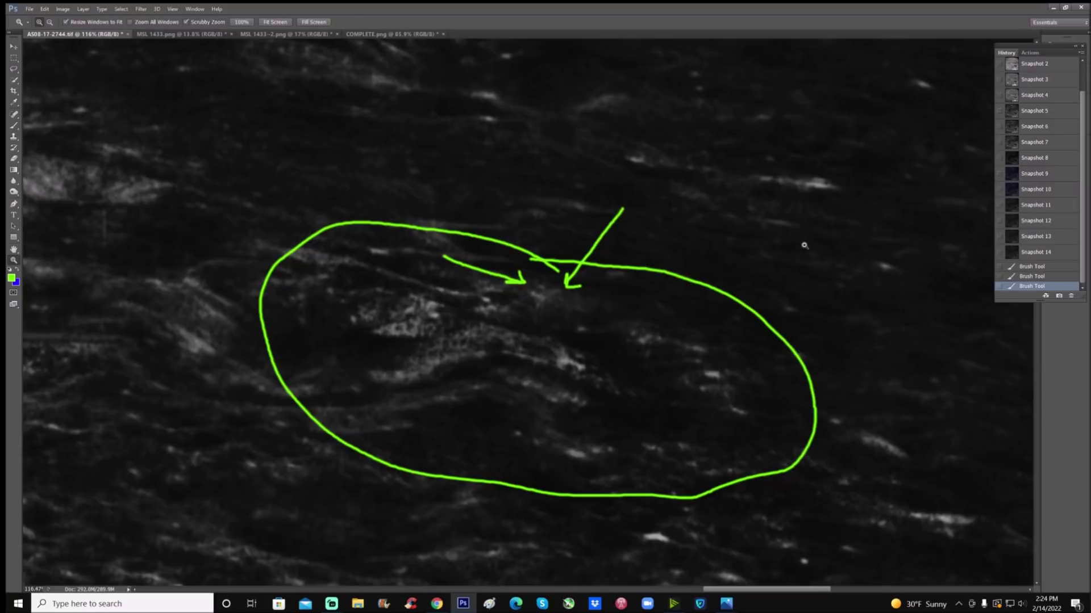
drag(805, 245, 785, 275)
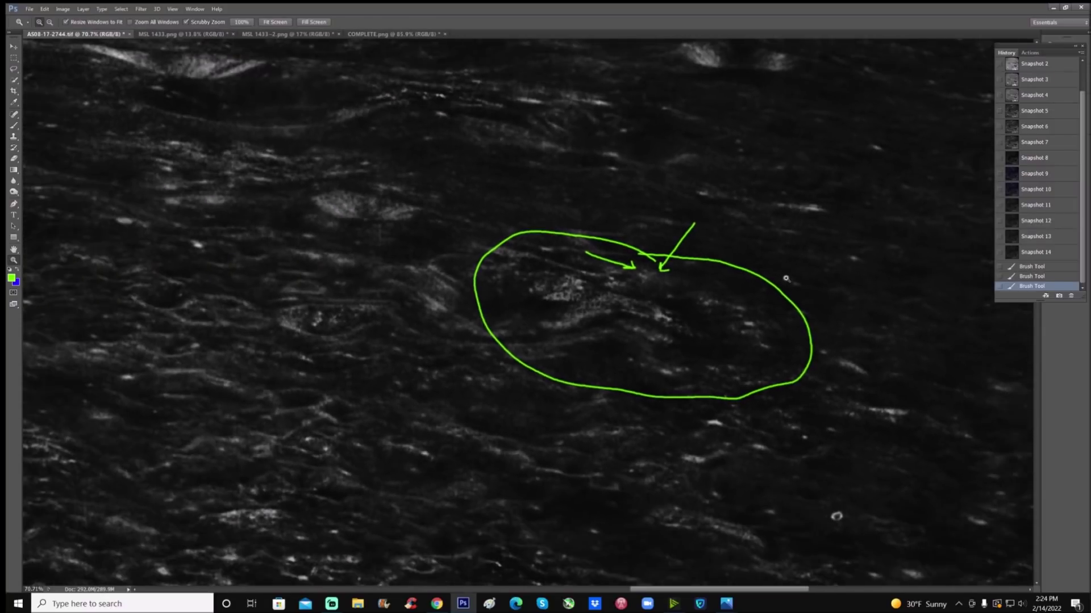
Outline the elongated area above and right of the circled crater, undo the last stroke, and draw an arrow to its bright streak.
key(b)
click(611, 287)
mouse_move(580, 277)
mouse_down()
mouse_move(481, 290)
mouse_move(526, 327)
mouse_move(605, 347)
mouse_move(613, 281)
mouse_up()
key(ctrl+1)
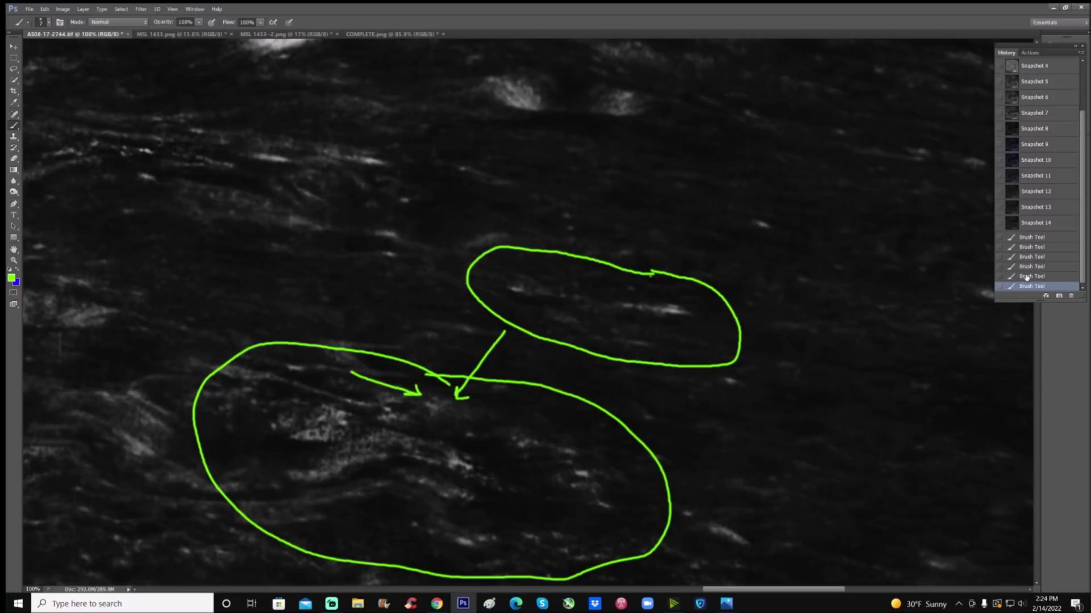
click(1027, 277)
mouse_move(707, 218)
mouse_down()
mouse_move(674, 285)
mouse_move(671, 265)
mouse_move(689, 281)
mouse_up()
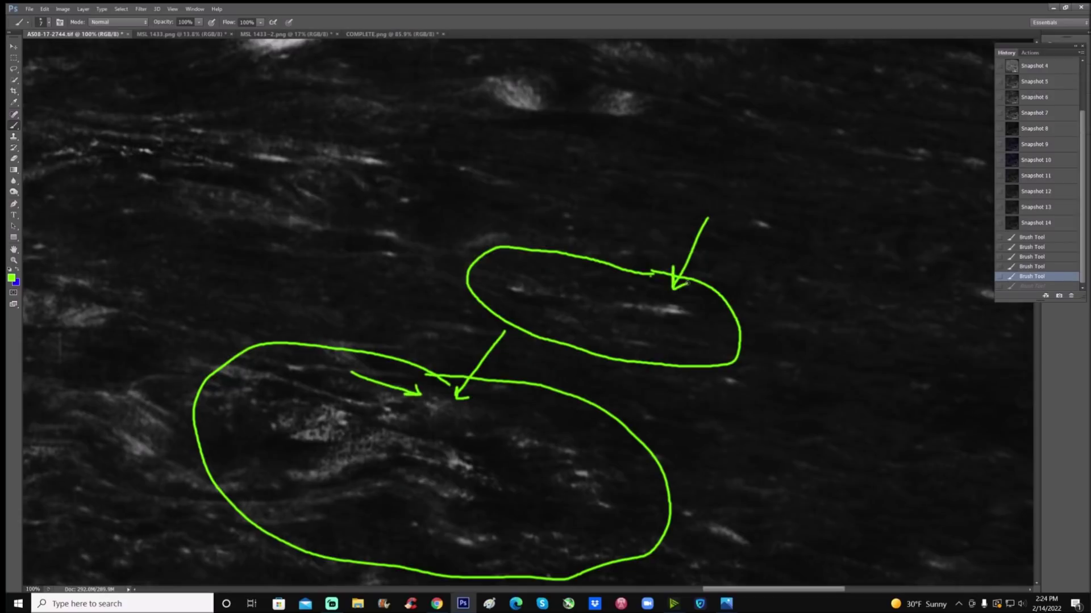
Draw a second arrow to the faint streak in the left part of the outlined elongated area.
mouse_move(559, 218)
mouse_down()
mouse_move(545, 268)
mouse_move(541, 251)
mouse_move(545, 268)
mouse_move(564, 255)
mouse_up()
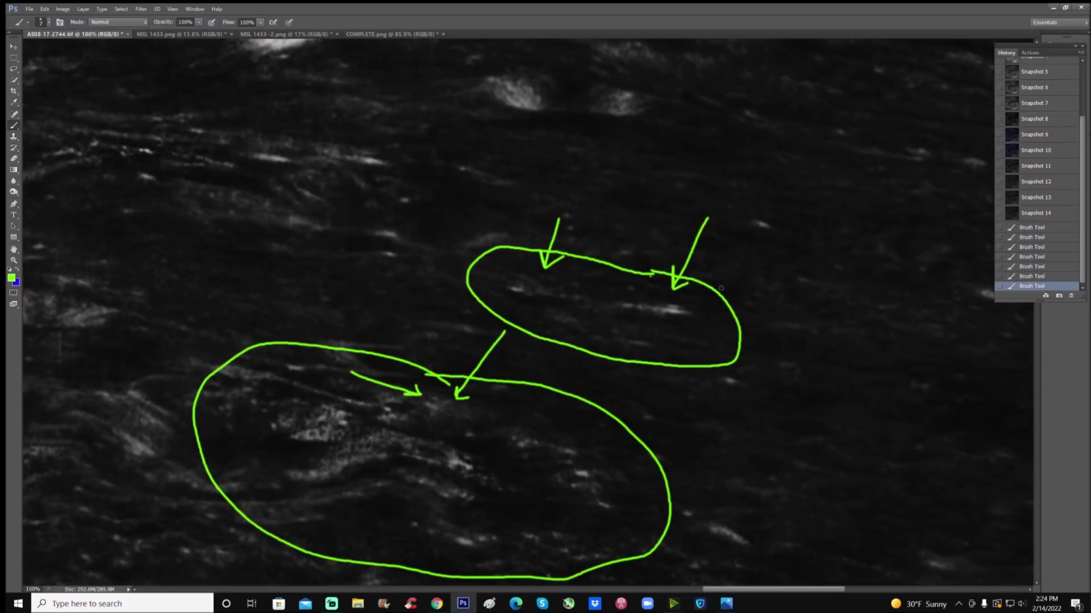
scroll(796, 329, up, 2)
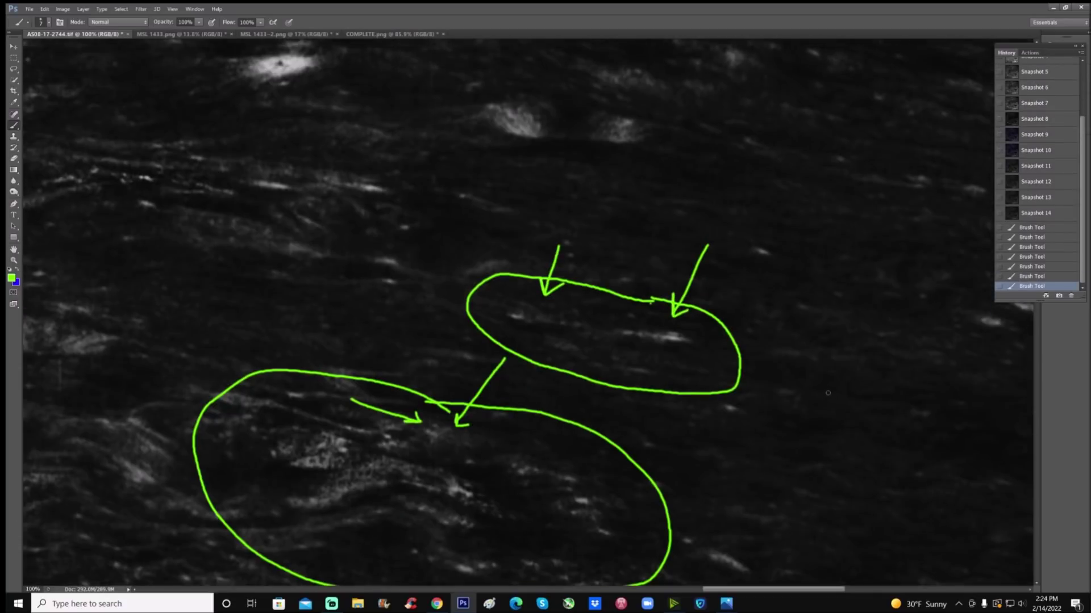
key(ctrl+minus)
key(ctrl+minus)
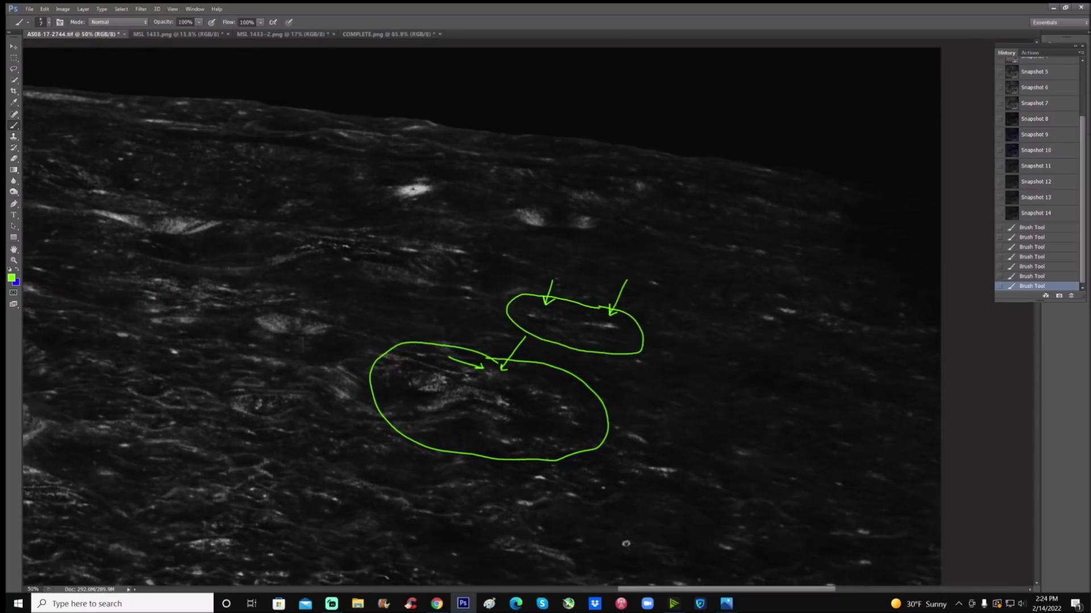
Brush a stroke along the horizon near the image's left end, and restore Snapshot 14.
drag(706, 590, 419, 552)
scroll(300, 329, up, 5)
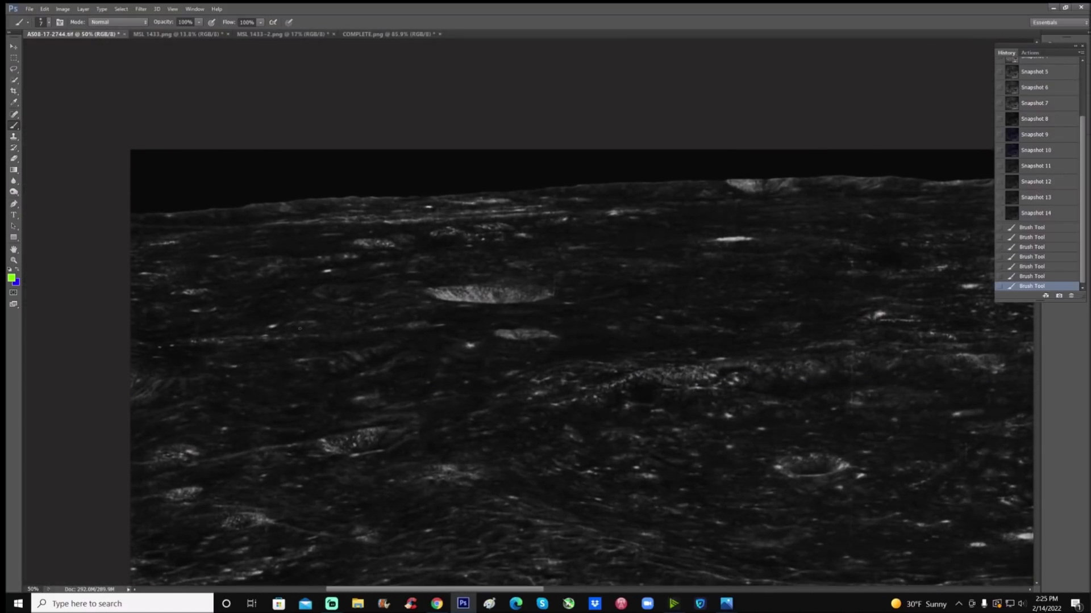
click(14, 260)
drag(185, 245, 207, 230)
scroll(581, 264, up, 3)
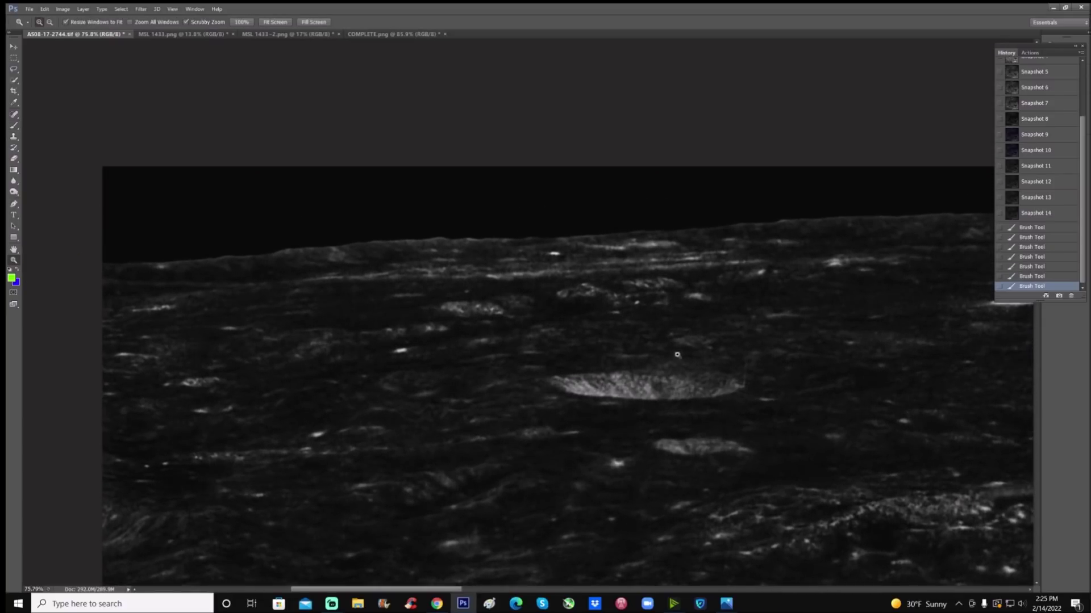
click(14, 126)
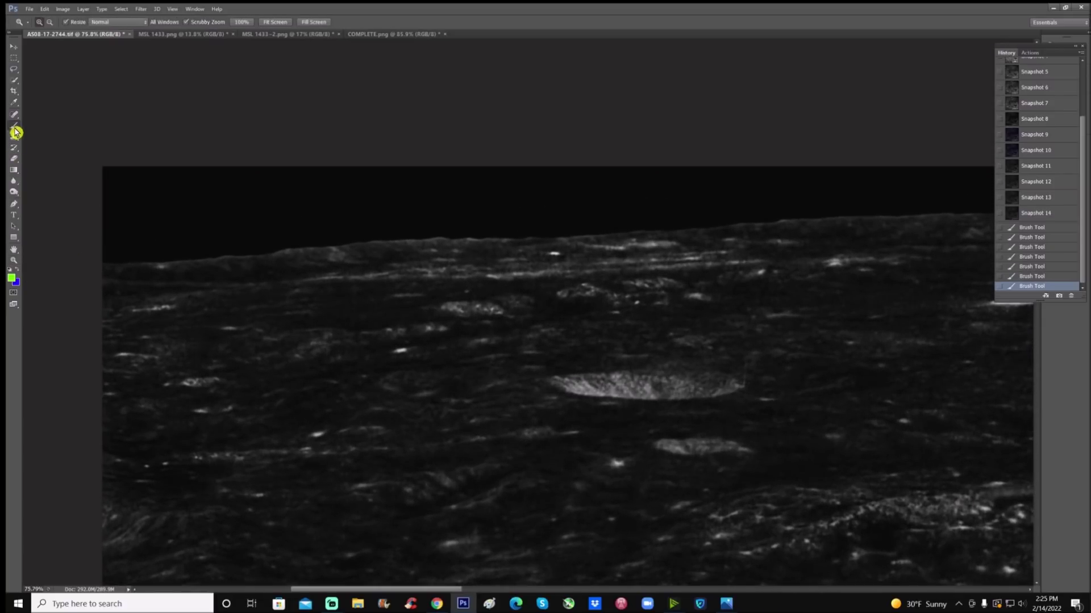
drag(180, 261, 656, 228)
click(1031, 205)
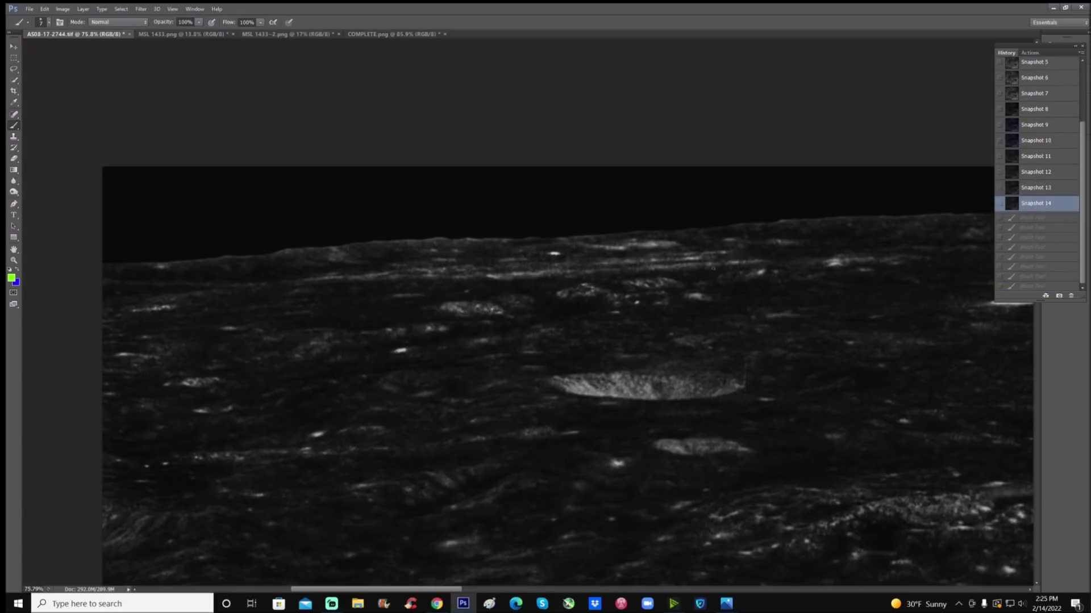
Mark the uneven left horizon with a downward arrow, a wavy line and angular bracket shapes, and restore Snapshot 14.
scroll(510, 232, up, 2)
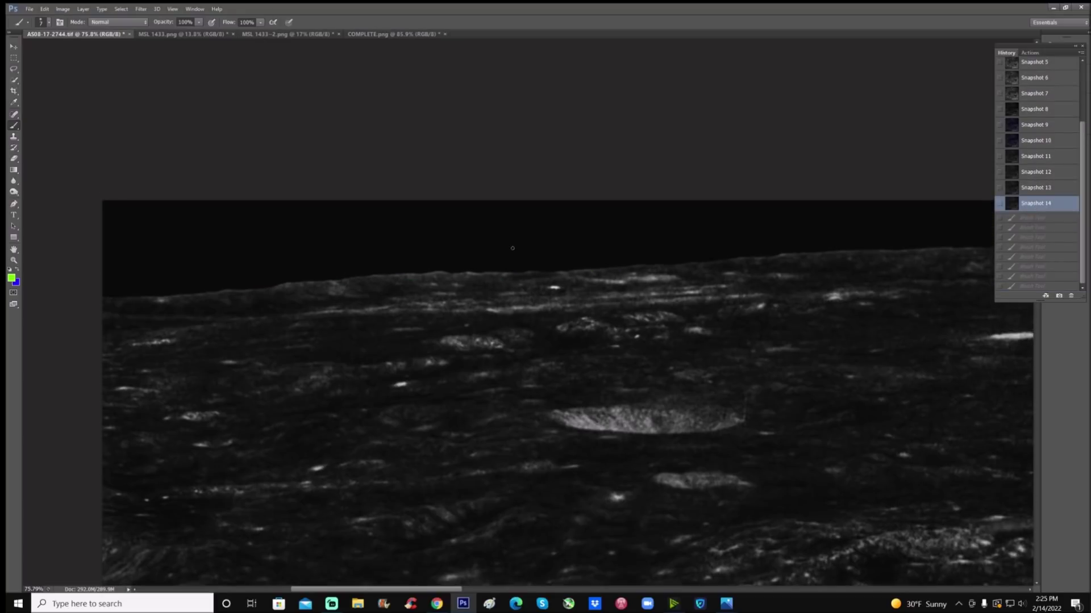
mouse_move(485, 216)
mouse_down()
mouse_move(484, 260)
mouse_move(479, 244)
mouse_move(485, 260)
mouse_move(493, 253)
mouse_move(470, 271)
mouse_move(520, 272)
mouse_up()
mouse_move(626, 263)
mouse_down()
mouse_move(625, 207)
mouse_move(647, 233)
mouse_move(730, 225)
mouse_move(748, 262)
mouse_up()
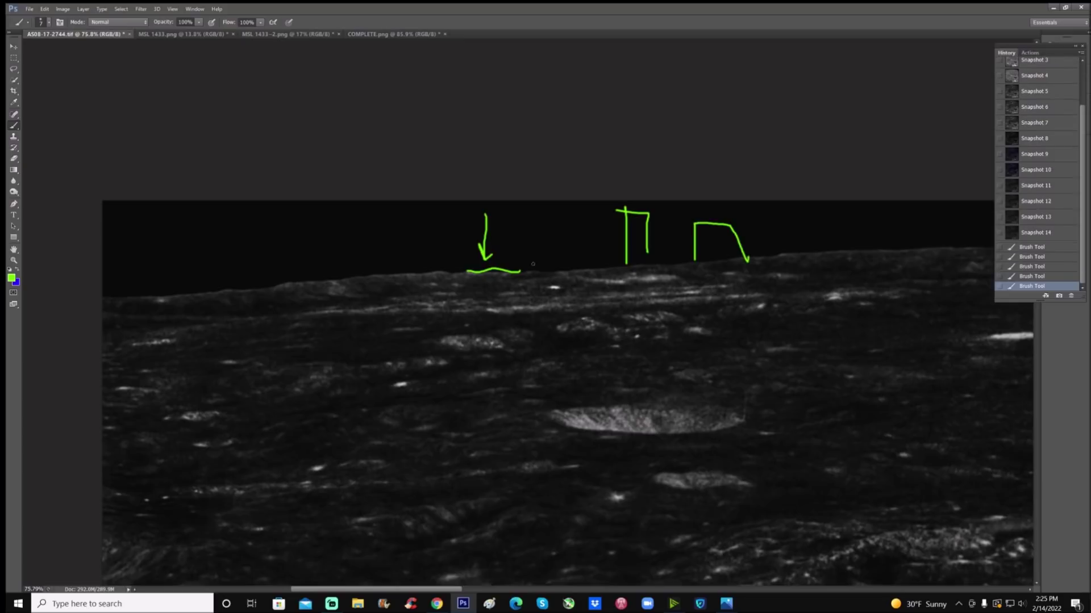
mouse_move(309, 283)
mouse_down()
mouse_move(375, 264)
mouse_move(380, 274)
mouse_move(472, 270)
mouse_up()
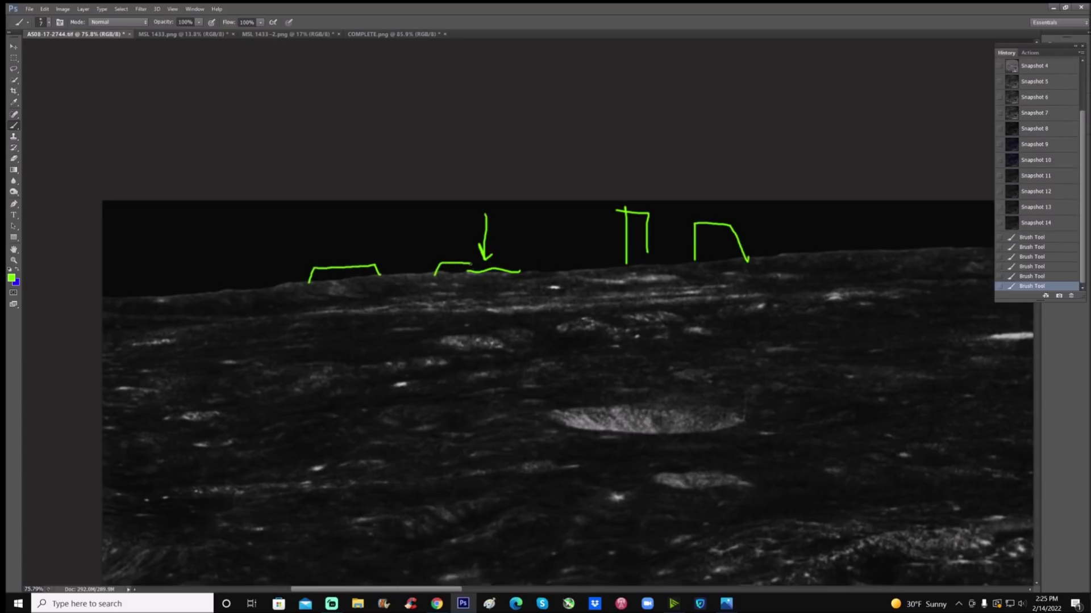
click(1041, 215)
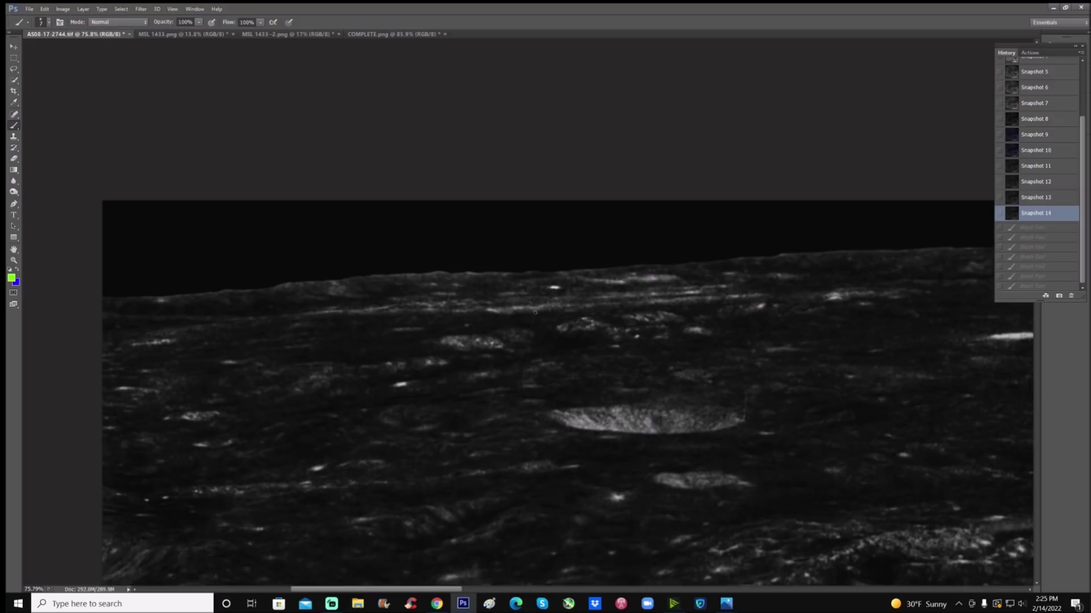
Circle the two small bright patches below the left horizon and outline the long streaked strip above them.
drag(137, 321, 154, 319)
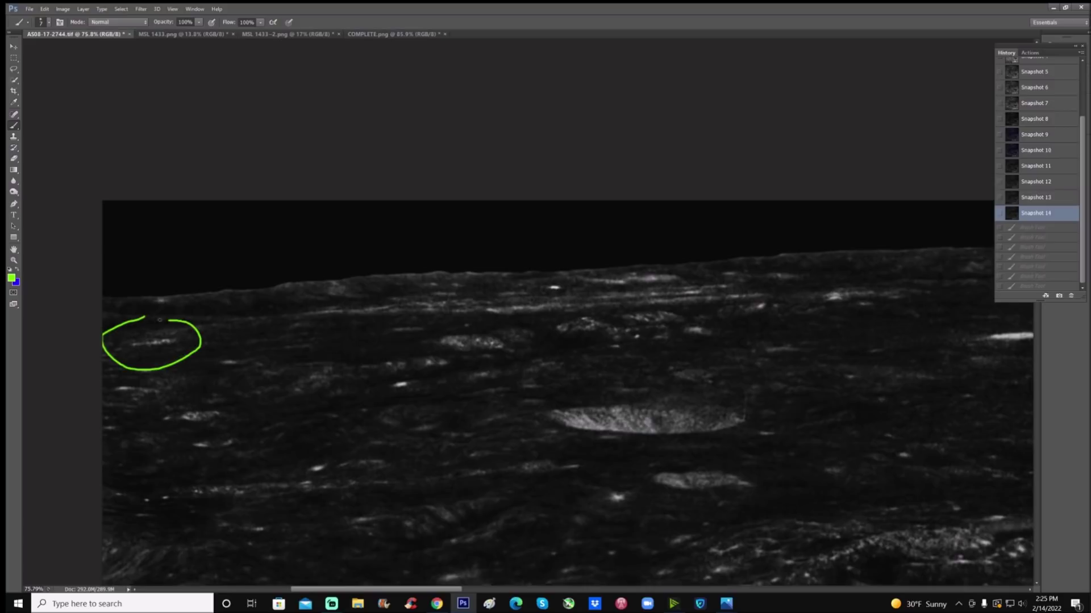
drag(463, 321, 487, 322)
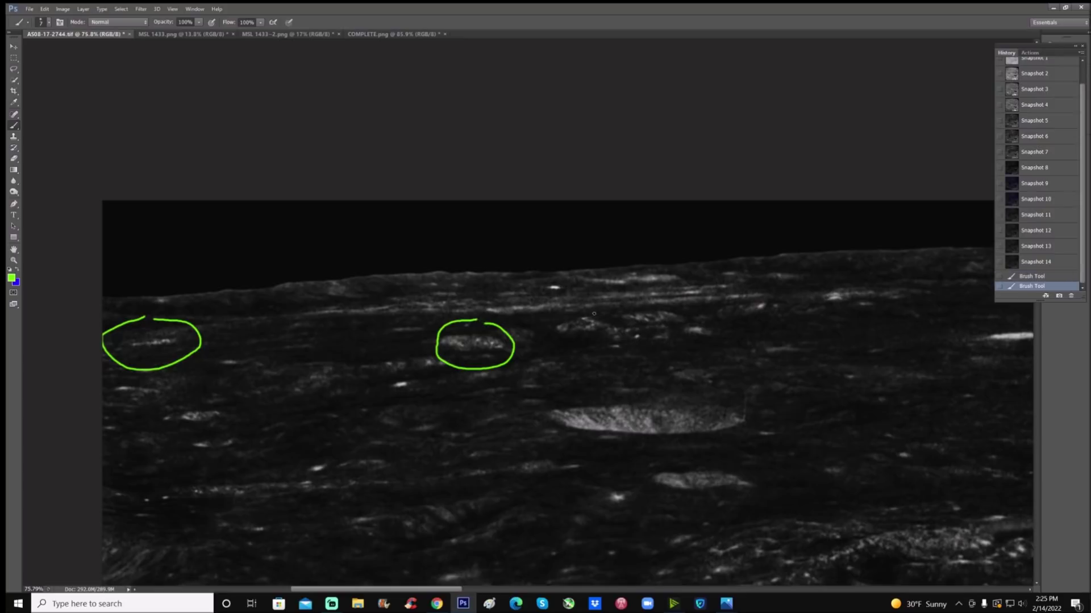
mouse_move(667, 259)
mouse_down()
mouse_move(450, 271)
mouse_move(350, 294)
mouse_move(380, 336)
mouse_move(621, 338)
mouse_move(889, 296)
mouse_move(752, 253)
mouse_move(630, 254)
mouse_up()
scroll(852, 188, right, 3)
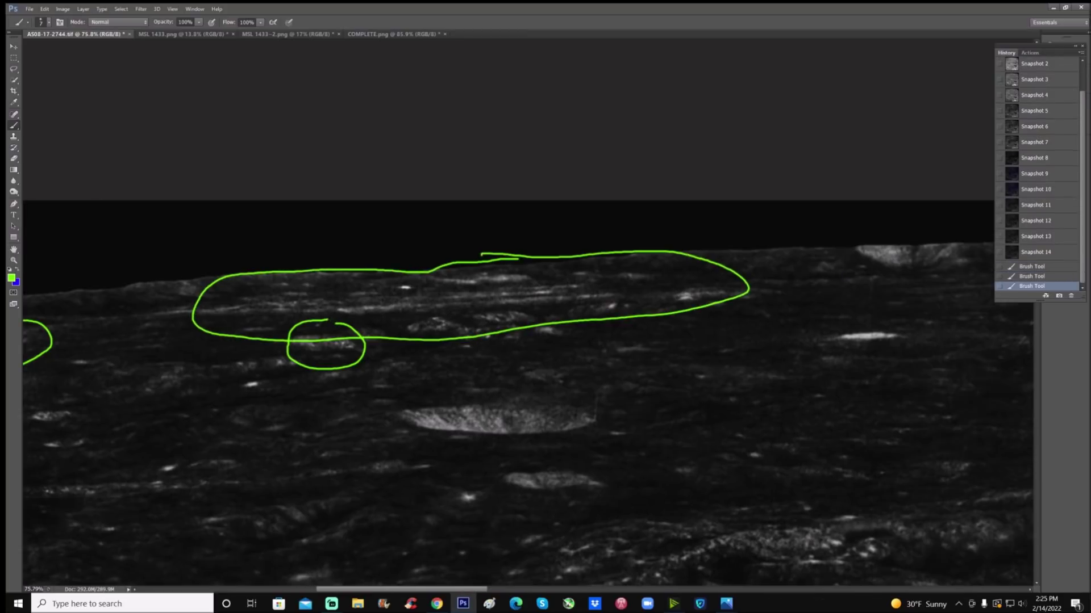
Restore Snapshot 1, outline the streaked strip below the horizon, and brush two short parallel strokes inside its right end.
scroll(1052, 96, up, 5)
click(1054, 83)
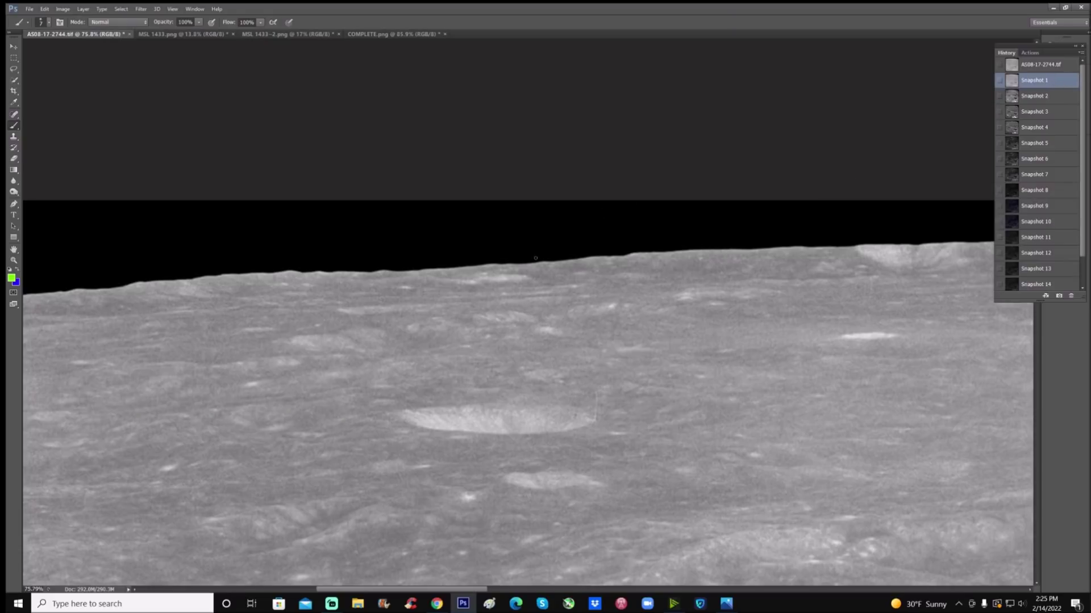
mouse_move(499, 278)
mouse_down()
mouse_move(641, 293)
mouse_move(311, 330)
mouse_move(196, 283)
mouse_move(436, 257)
mouse_move(542, 261)
mouse_up()
drag(527, 290, 540, 295)
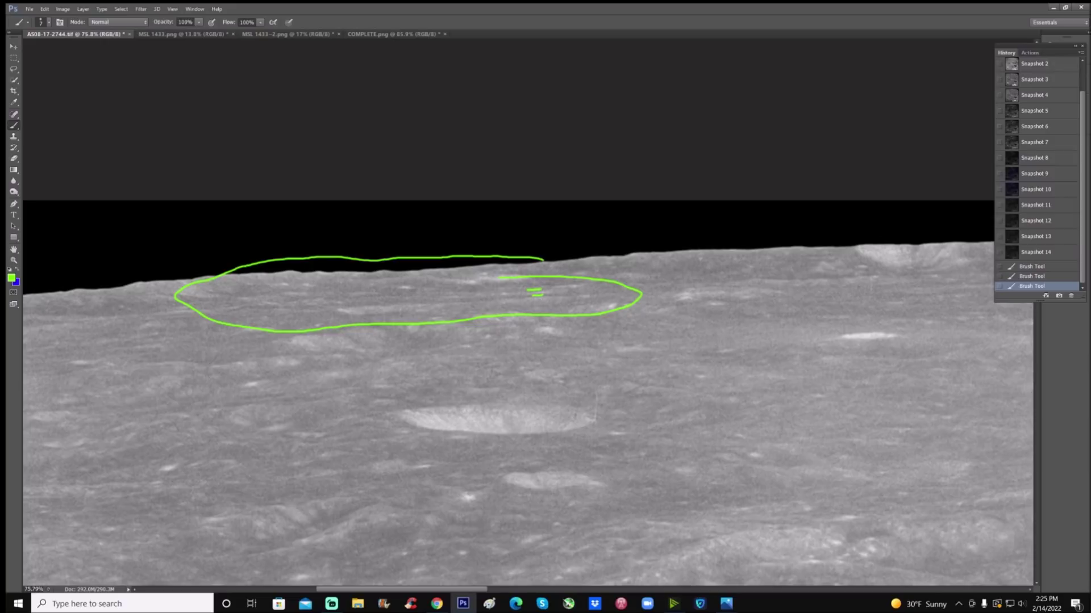
Replace the two short strokes inside the outlined strip with longer parallel lines, and restore Snapshot 14.
click(1033, 268)
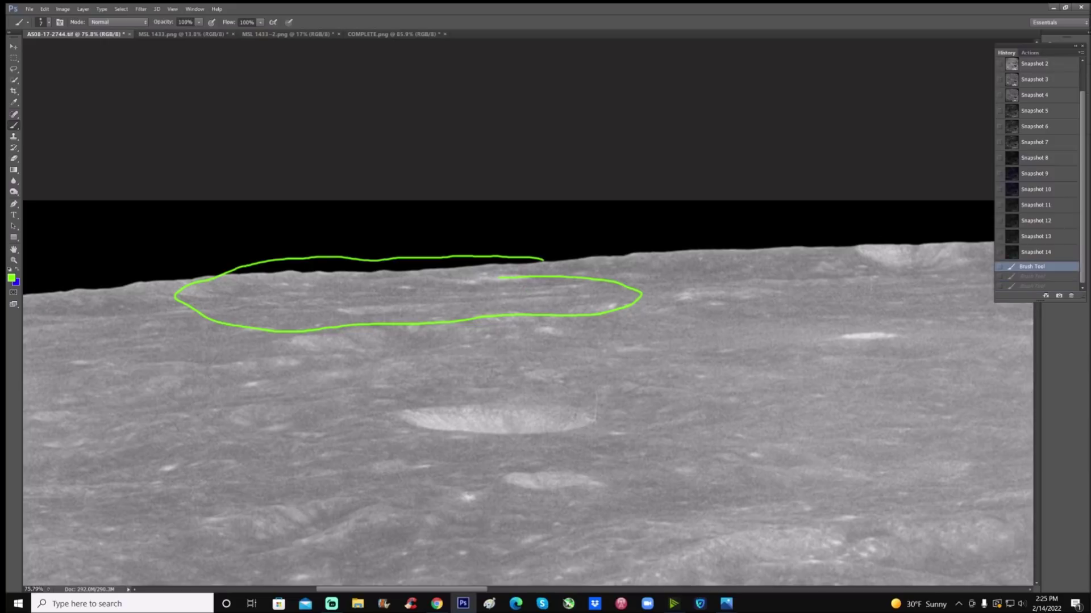
drag(510, 299, 574, 297)
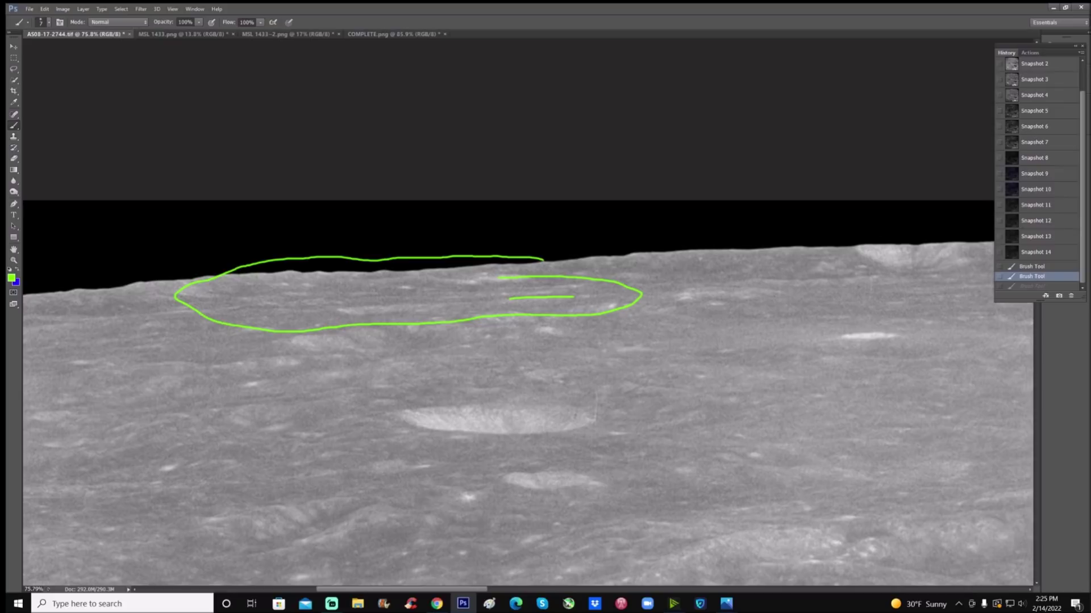
drag(511, 290, 565, 289)
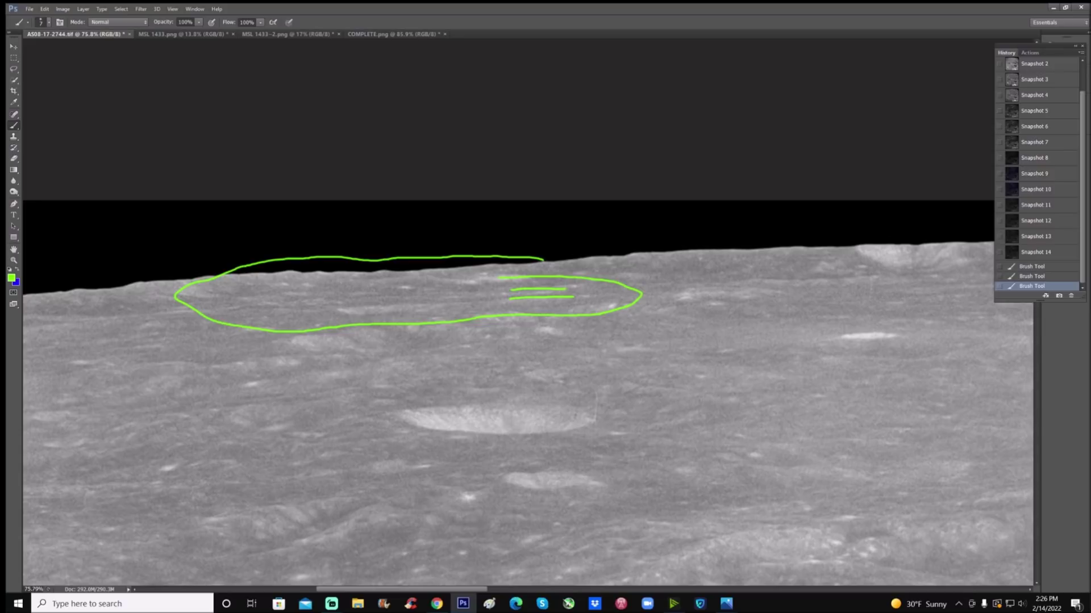
click(1049, 252)
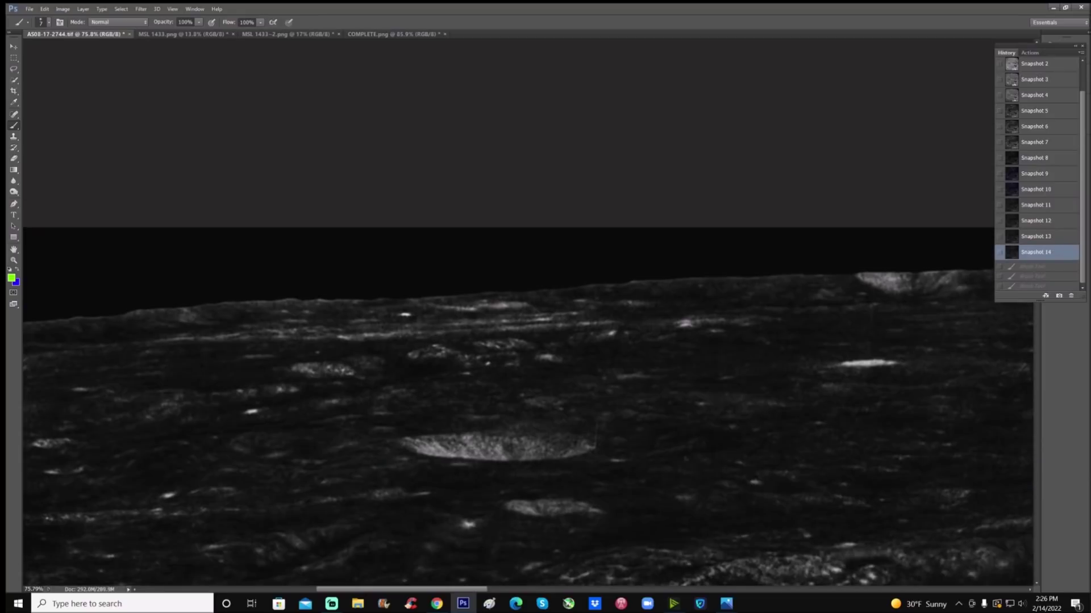
Circle the tilted elongated bright formation located above and left of the large bright-walled crater.
drag(477, 590, 610, 591)
scroll(649, 480, down, 2)
scroll(649, 479, down, 10)
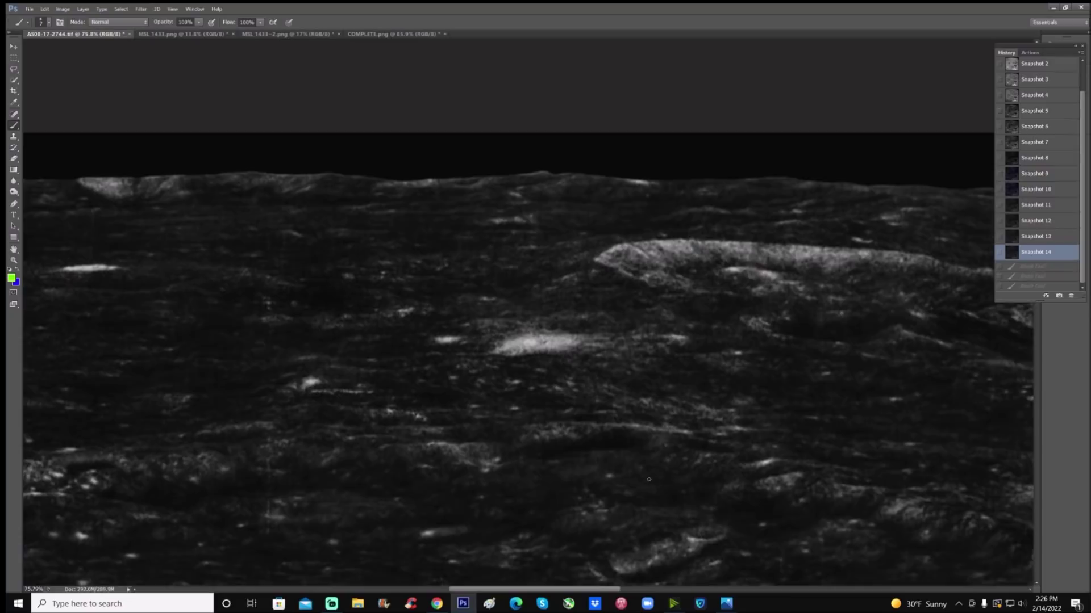
scroll(661, 471, down, 4)
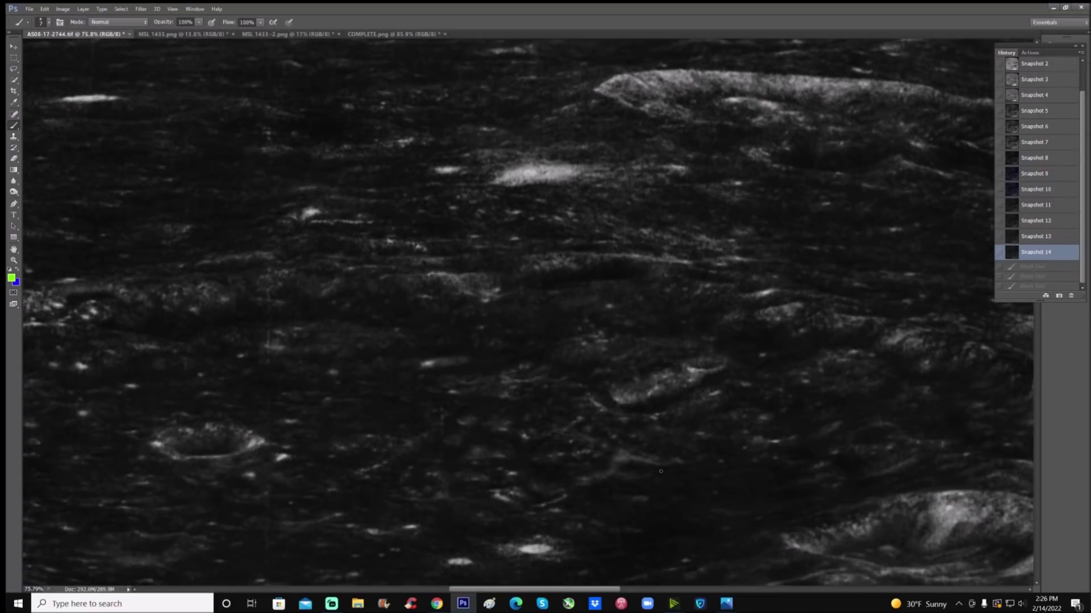
drag(599, 591, 619, 592)
mouse_move(570, 255)
mouse_down()
mouse_move(446, 377)
mouse_move(688, 363)
mouse_move(644, 272)
mouse_move(585, 258)
mouse_up()
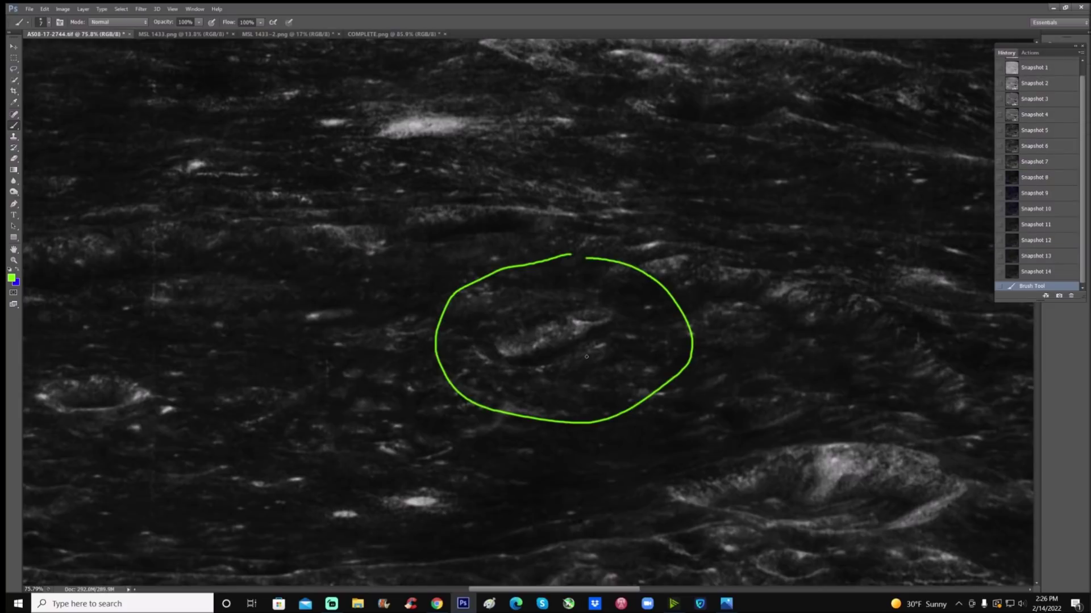
Trace the curved lower edges and upper side of the circled elongated formation, and restore Snapshot 14.
click(14, 260)
drag(273, 291, 284, 280)
drag(520, 591, 539, 591)
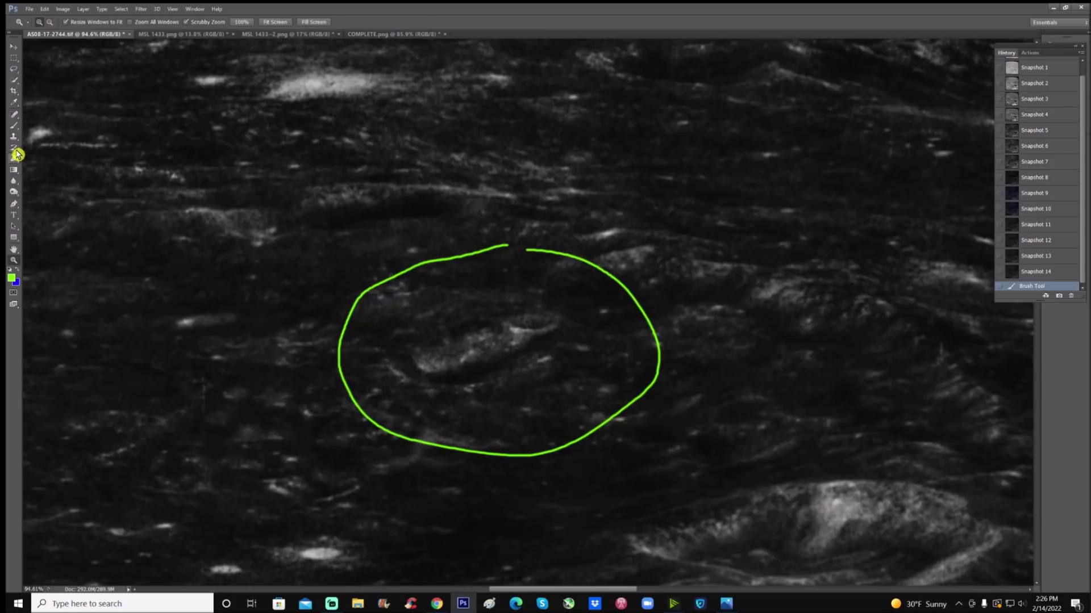
click(14, 125)
mouse_move(388, 356)
mouse_down()
mouse_move(417, 385)
mouse_move(477, 391)
mouse_move(548, 358)
mouse_up()
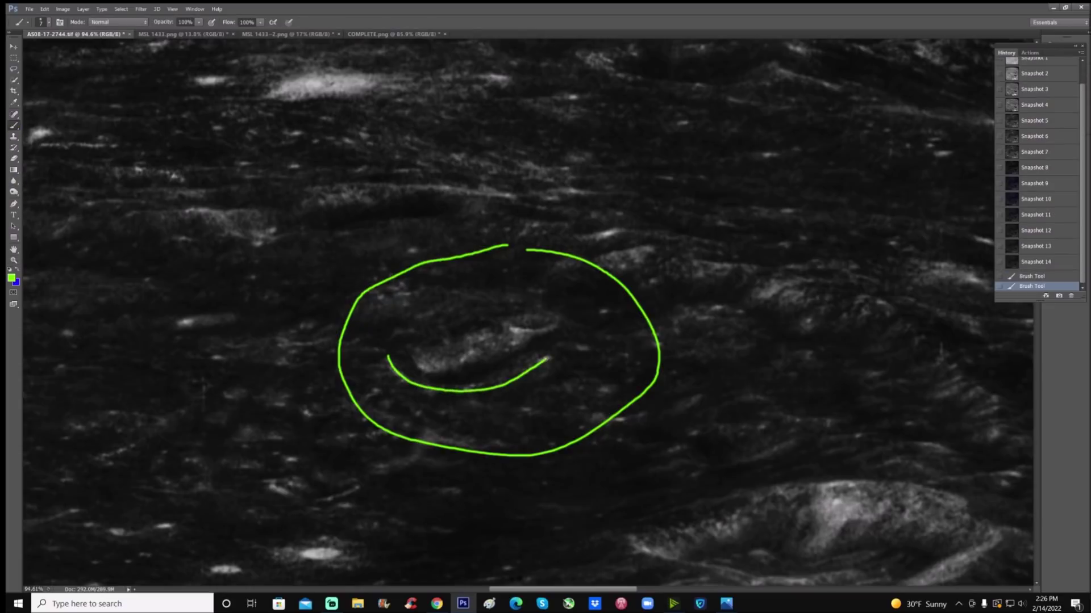
mouse_move(410, 347)
mouse_down()
mouse_move(423, 367)
mouse_move(472, 362)
mouse_move(513, 337)
mouse_up()
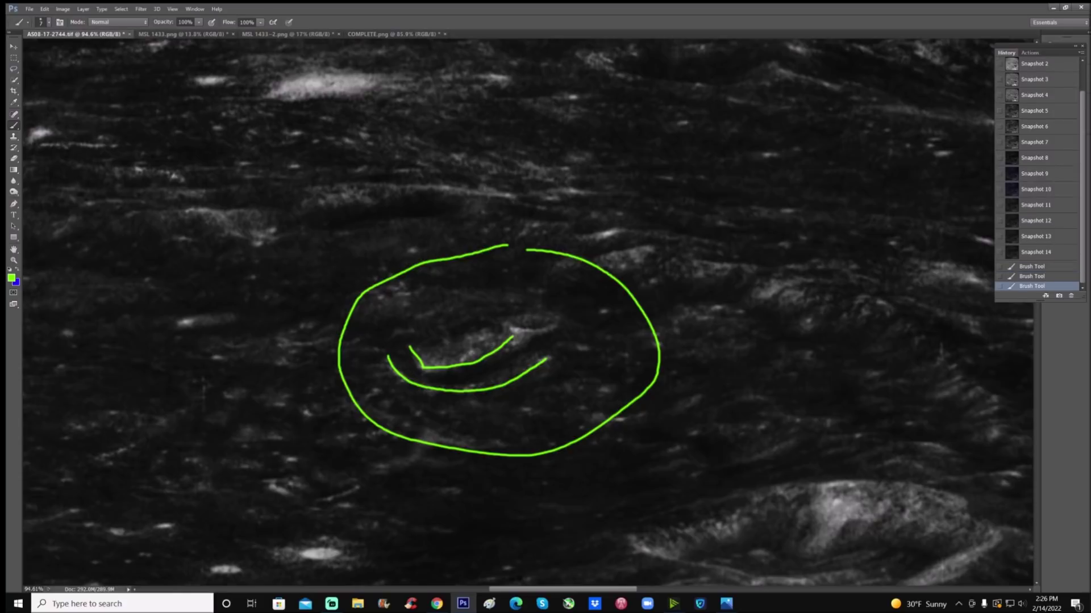
mouse_move(427, 370)
mouse_down()
mouse_move(497, 371)
mouse_move(552, 329)
mouse_move(548, 314)
mouse_move(507, 318)
mouse_move(550, 325)
mouse_up()
mouse_move(414, 343)
mouse_down()
mouse_move(496, 317)
mouse_move(443, 309)
mouse_move(501, 296)
mouse_up()
click(1033, 213)
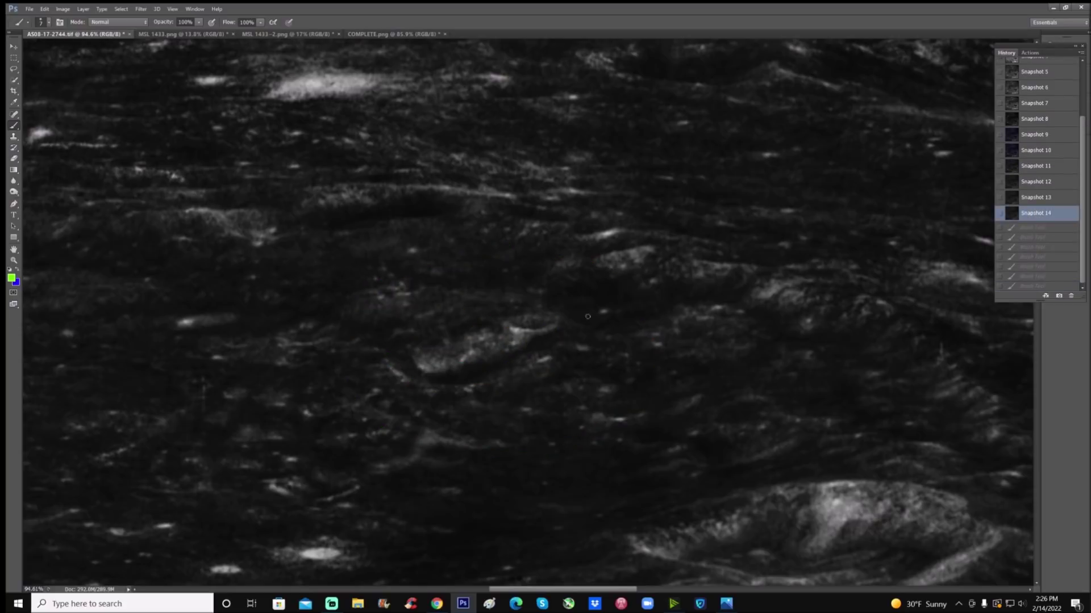
Outline the elongated formation's oval right end and its tilted body with a double lower edge, and restore Snapshot 14.
mouse_move(510, 322)
mouse_down()
mouse_move(554, 319)
mouse_move(538, 331)
mouse_move(505, 322)
mouse_up()
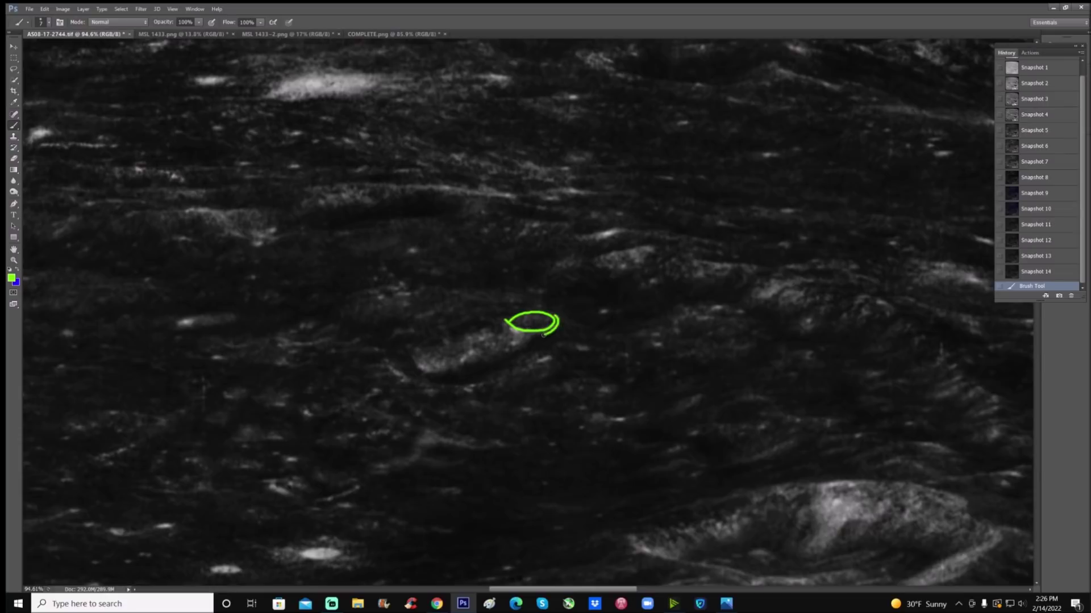
mouse_move(527, 347)
mouse_down()
mouse_move(463, 384)
mouse_move(438, 383)
mouse_up()
mouse_move(410, 345)
mouse_down()
mouse_move(417, 369)
mouse_move(437, 368)
mouse_move(520, 337)
mouse_move(441, 336)
mouse_move(476, 319)
mouse_up()
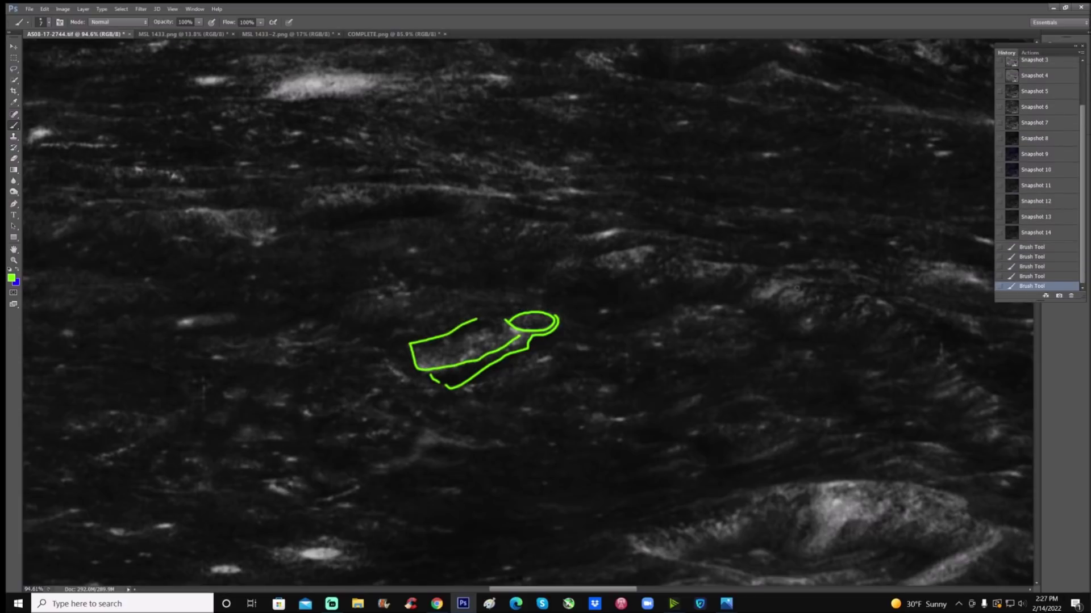
click(1006, 235)
Circle the wide speckled area between the small round crater and the elongated formation.
mouse_move(248, 341)
mouse_down()
mouse_move(146, 375)
mouse_move(78, 427)
mouse_move(57, 468)
mouse_move(116, 528)
mouse_move(226, 545)
mouse_move(364, 508)
mouse_move(368, 406)
mouse_move(260, 341)
mouse_up()
drag(527, 591, 488, 593)
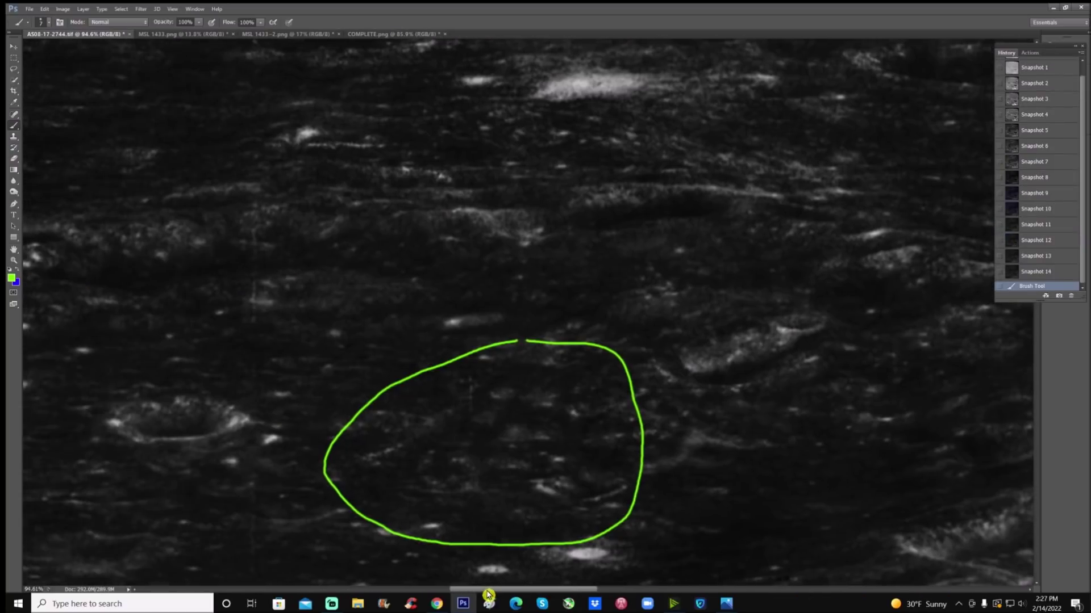
click(14, 260)
drag(513, 325, 516, 319)
scroll(733, 392, down, 3)
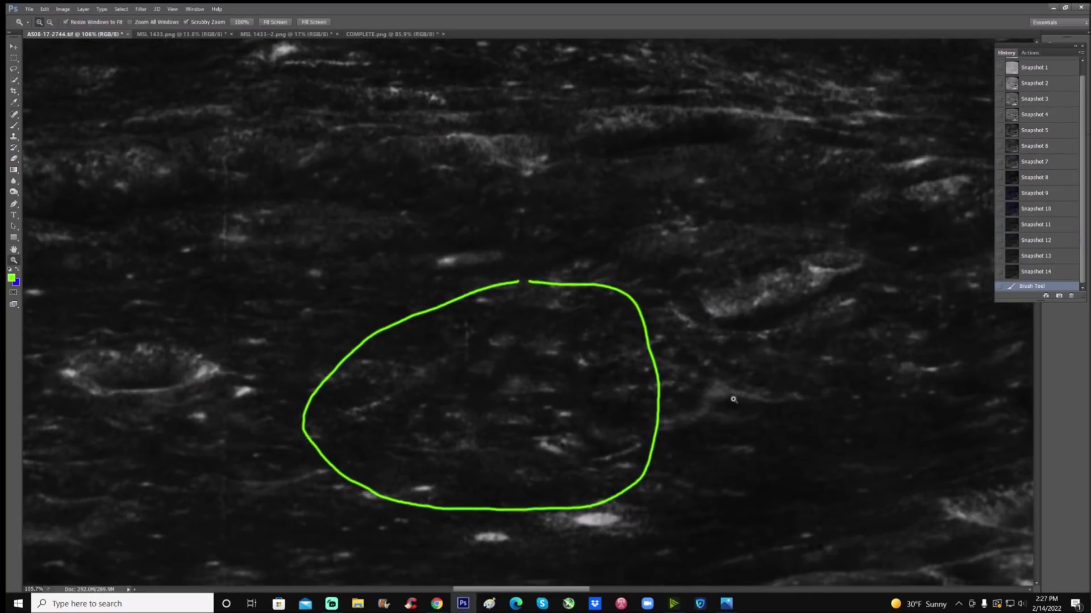
Draw two upward arrows in the lower part of the circled speckled area and mark two small spots in its upper part.
click(14, 125)
mouse_move(364, 522)
mouse_down()
mouse_move(404, 440)
mouse_move(410, 449)
mouse_up()
mouse_move(517, 483)
mouse_down()
mouse_move(476, 438)
mouse_move(478, 453)
mouse_move(496, 440)
mouse_up()
drag(511, 340, 505, 341)
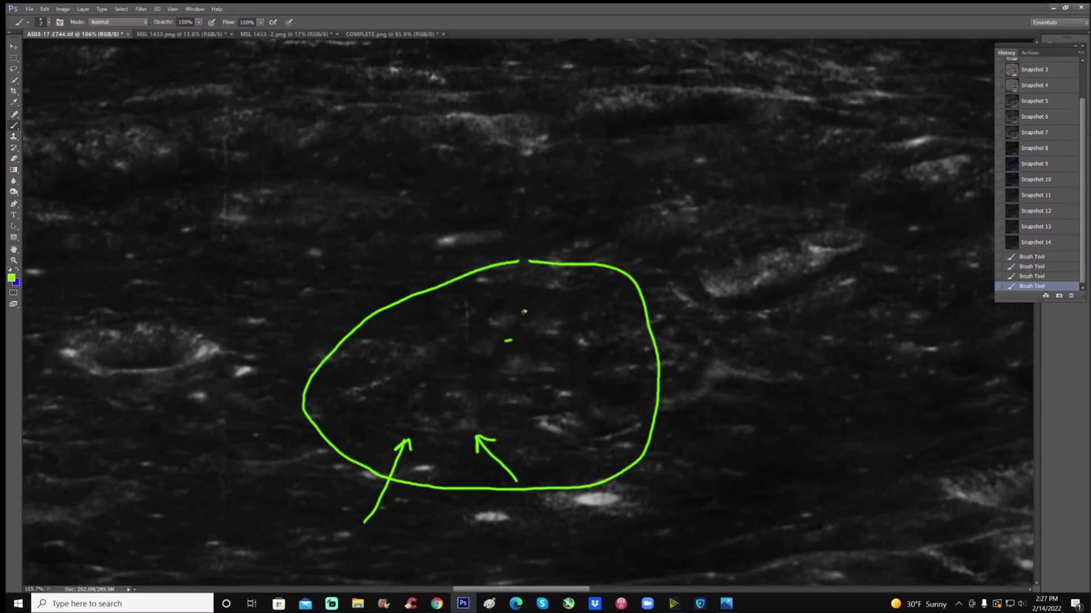
click(524, 312)
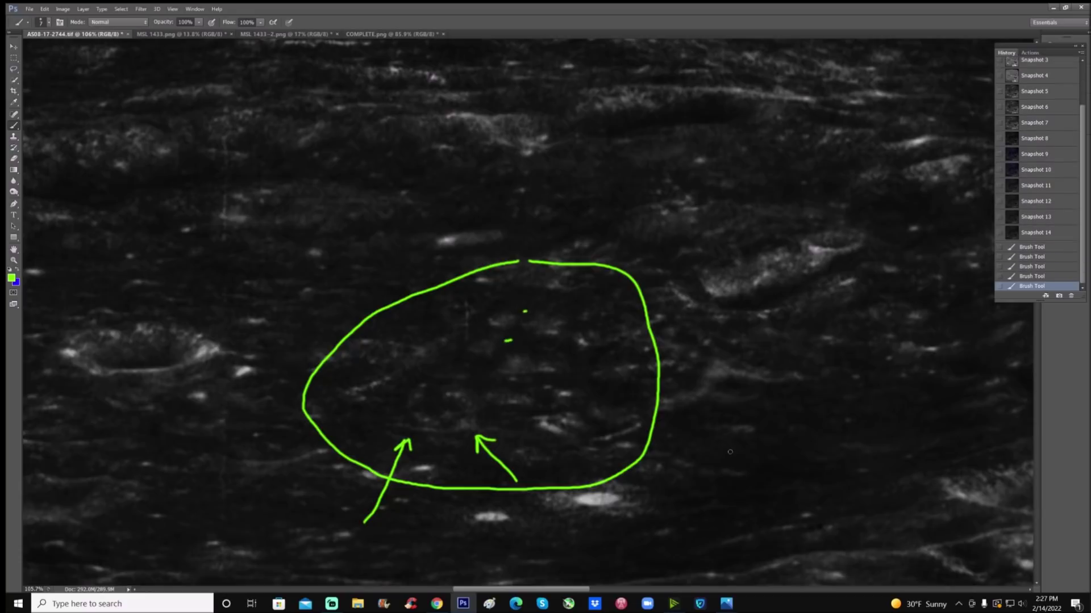
Circle the small bright streak above the speckled area, outline its right part, and point a short arrow at its left end.
scroll(409, 279, up, 2)
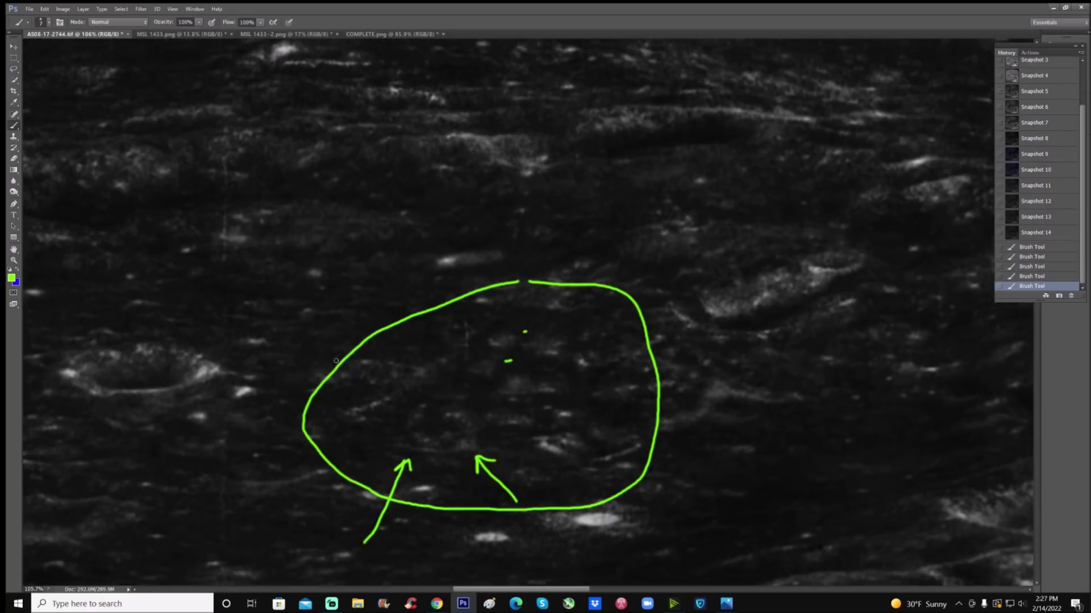
mouse_move(457, 246)
mouse_down()
mouse_move(410, 289)
mouse_move(509, 264)
mouse_move(456, 240)
mouse_move(459, 277)
mouse_move(508, 279)
mouse_move(475, 266)
mouse_move(495, 277)
mouse_up()
mouse_move(413, 252)
mouse_down()
mouse_move(426, 268)
mouse_move(427, 257)
mouse_up()
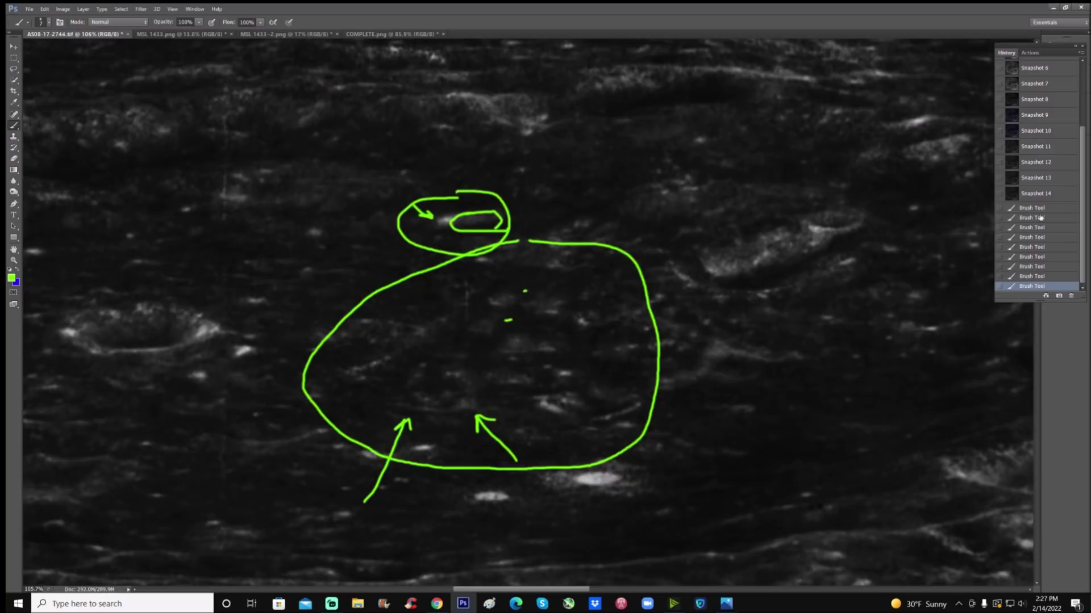
Restore Snapshot 14, point a green upward arrow and a short stroke at the speckled area's lower left part, and clear them again.
click(1051, 194)
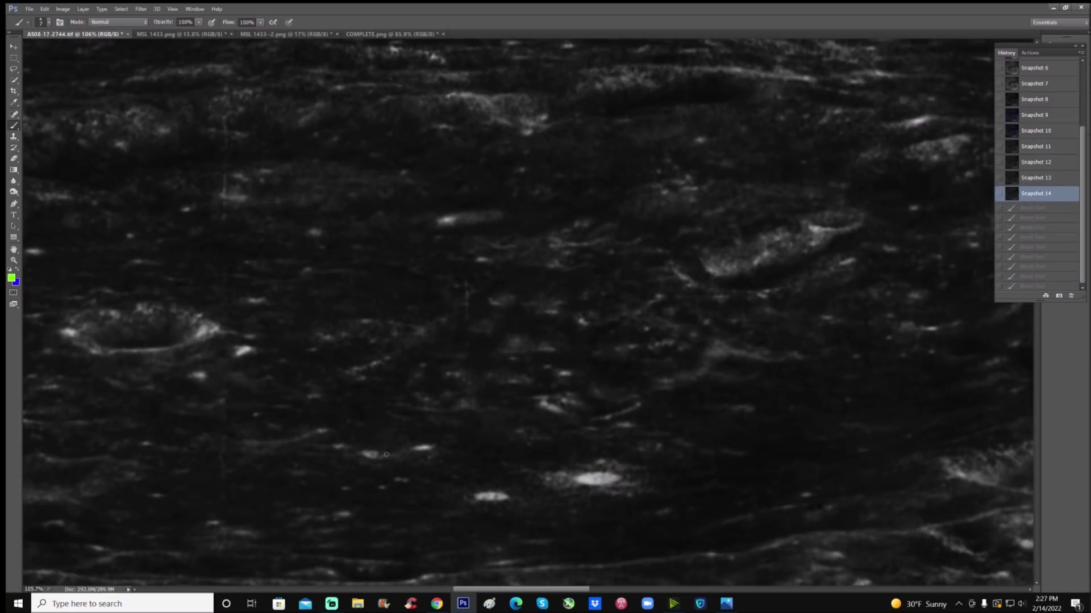
mouse_move(409, 486)
mouse_down()
mouse_move(418, 431)
mouse_move(435, 426)
mouse_up()
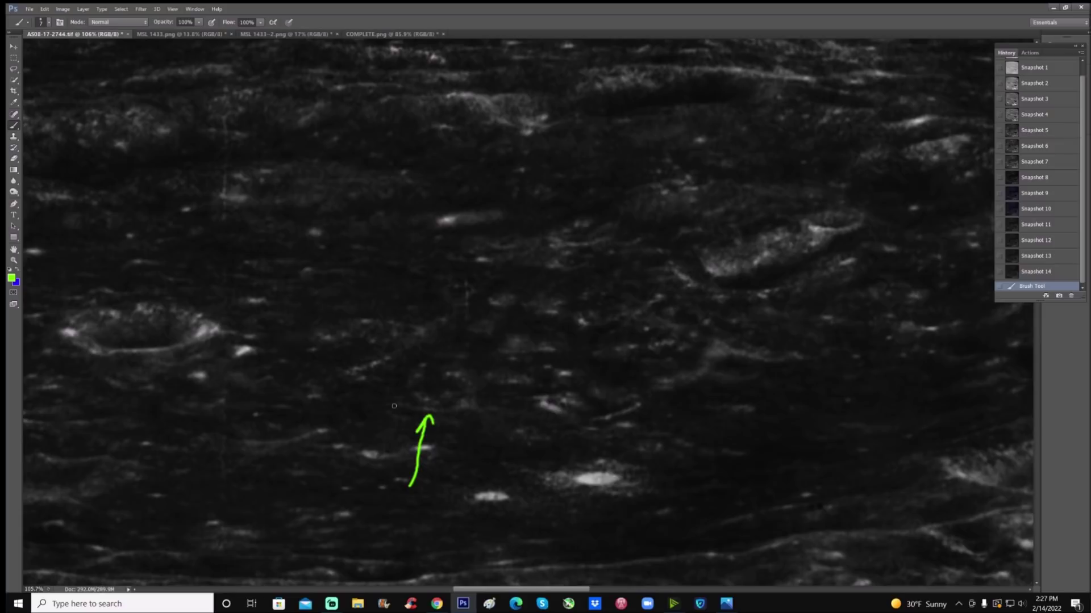
drag(392, 390, 401, 398)
click(1051, 263)
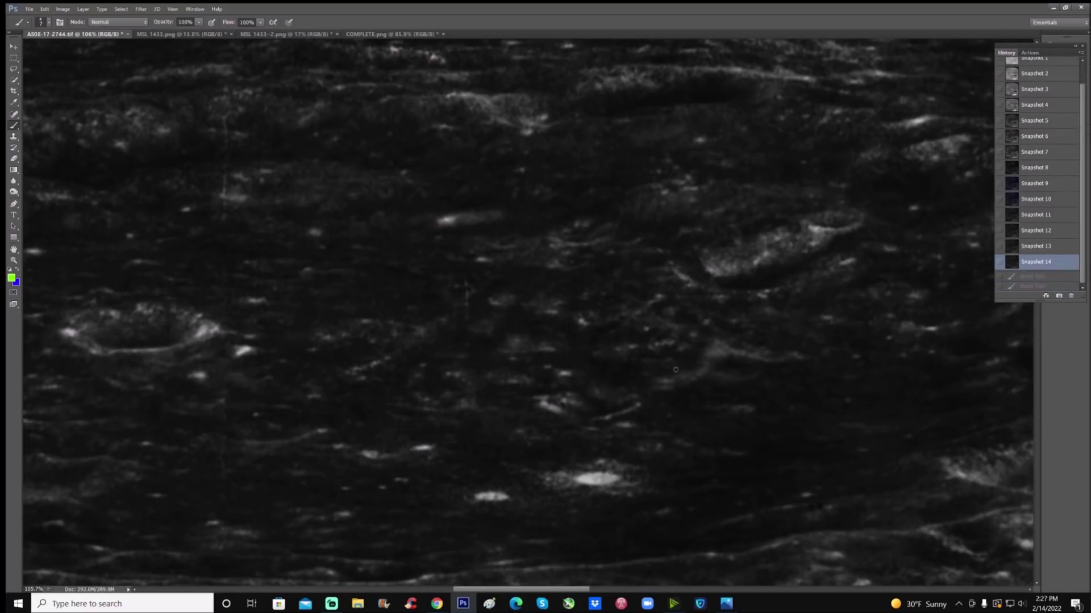
Examine the rough terrain to the right of and below the large crater at closer magnification.
scroll(700, 386, down, 2)
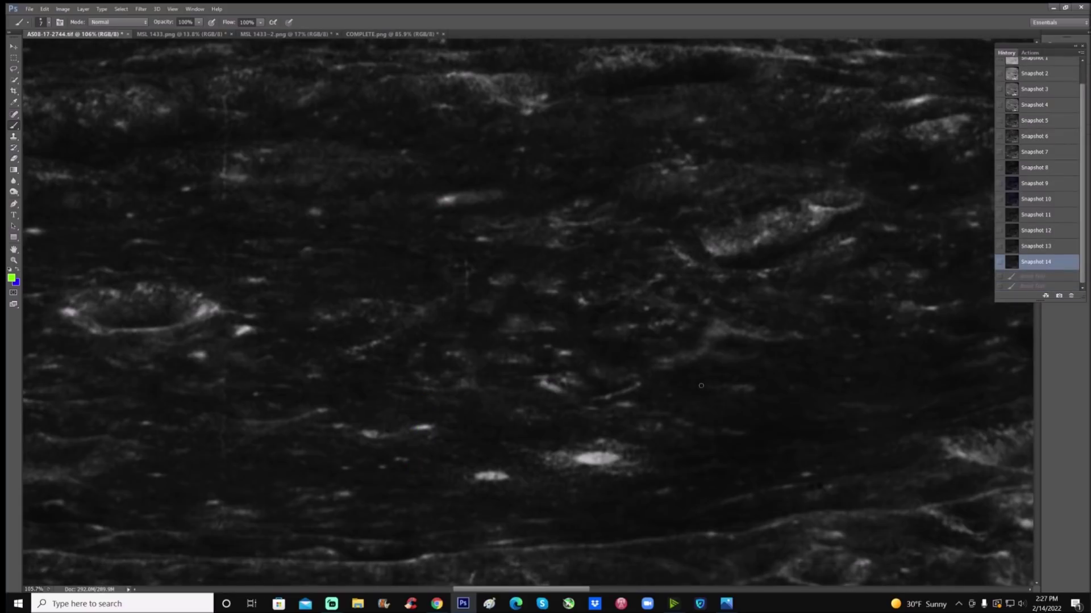
click(14, 260)
drag(490, 301, 484, 324)
scroll(568, 369, down, 3)
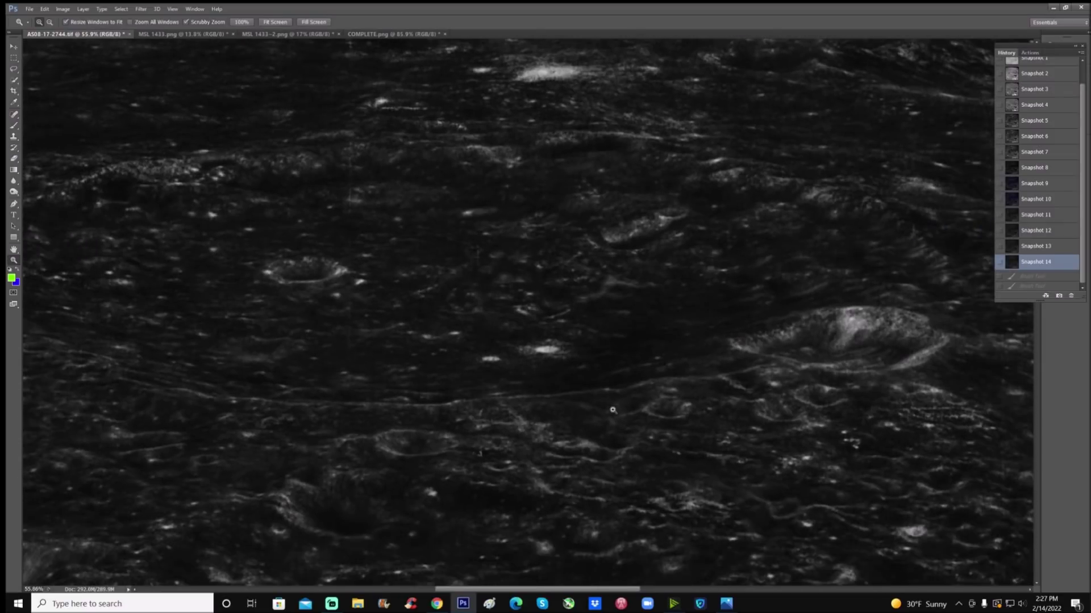
scroll(602, 583, right, 5)
drag(656, 593, 707, 590)
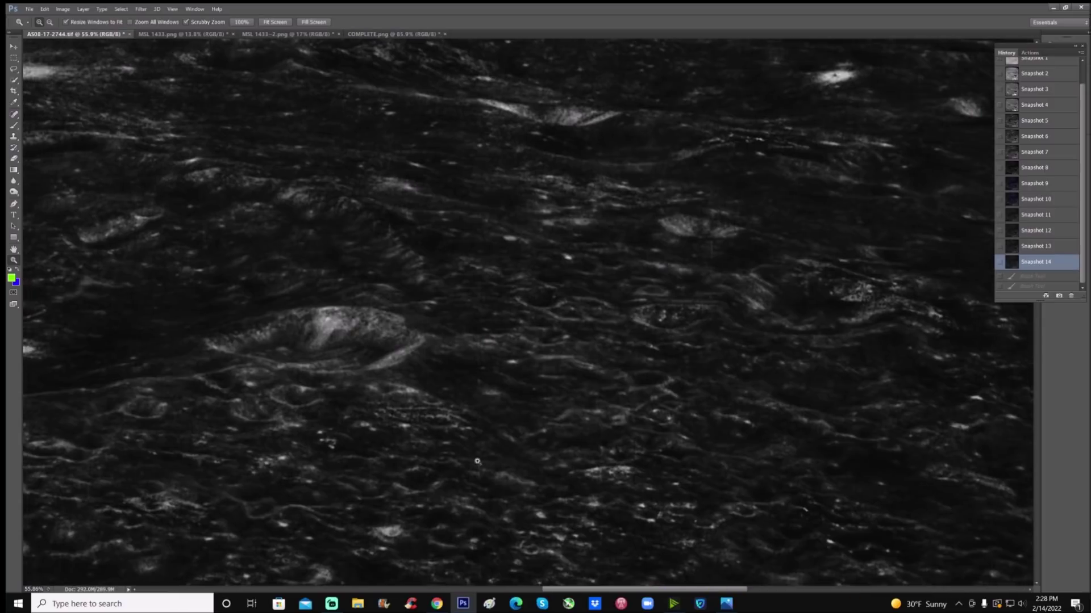
scroll(381, 450, down, 5)
drag(379, 451, 788, 417)
drag(664, 589, 676, 584)
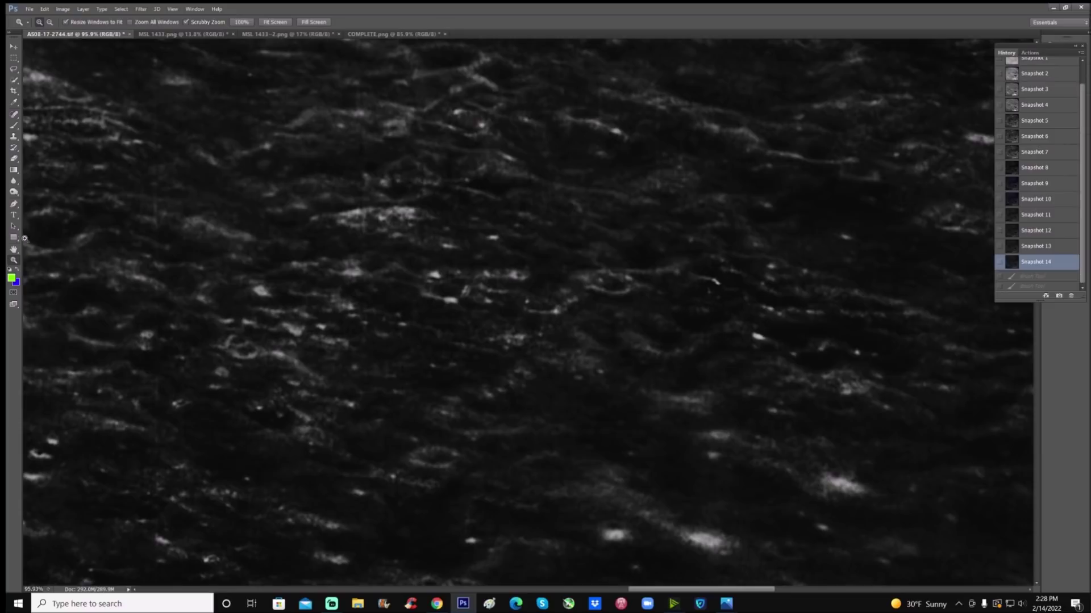
Point two short green arrows at the small features in the rough terrain and restore Snapshot 14.
click(14, 125)
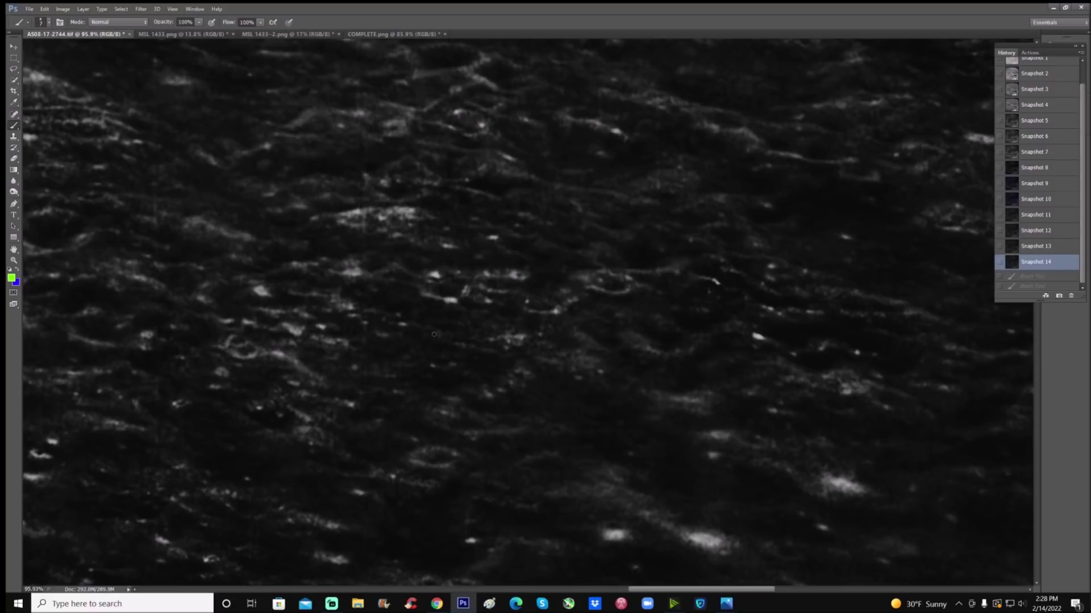
mouse_move(415, 357)
mouse_down()
mouse_move(437, 354)
mouse_move(428, 360)
mouse_up()
drag(366, 391, 393, 372)
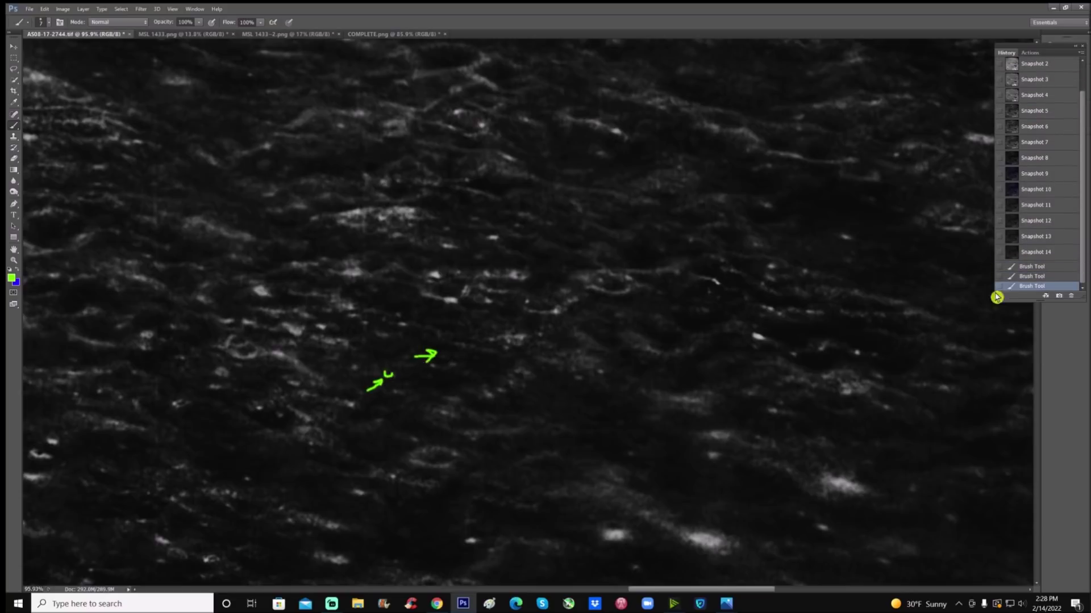
click(1051, 256)
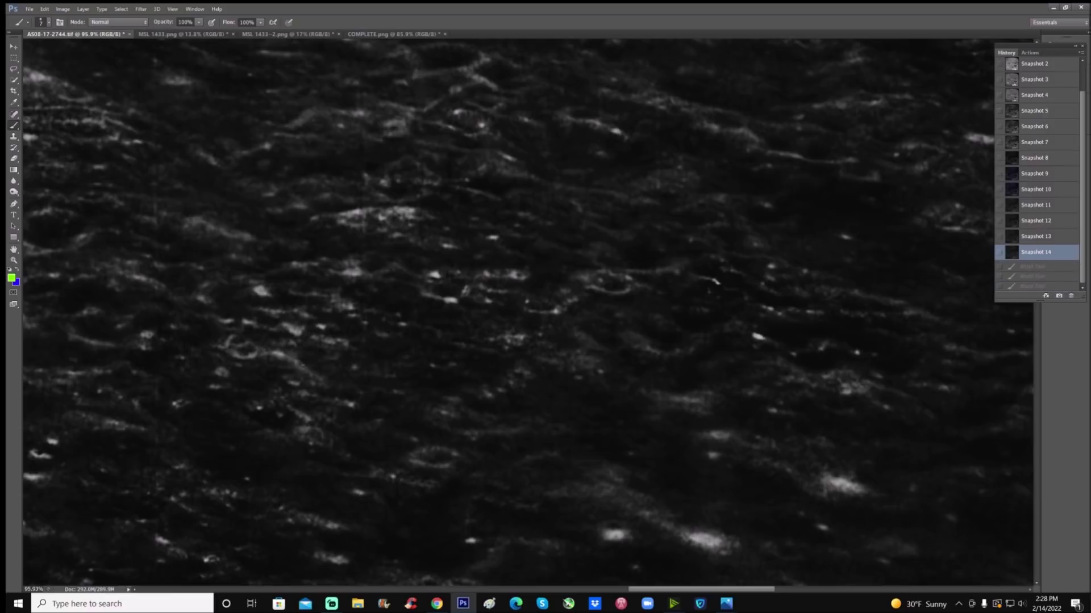
Point a short arrow at the row of bright dots and circle three textured areas below and right of the large crater.
scroll(301, 291, down, 1)
scroll(301, 290, up, 1)
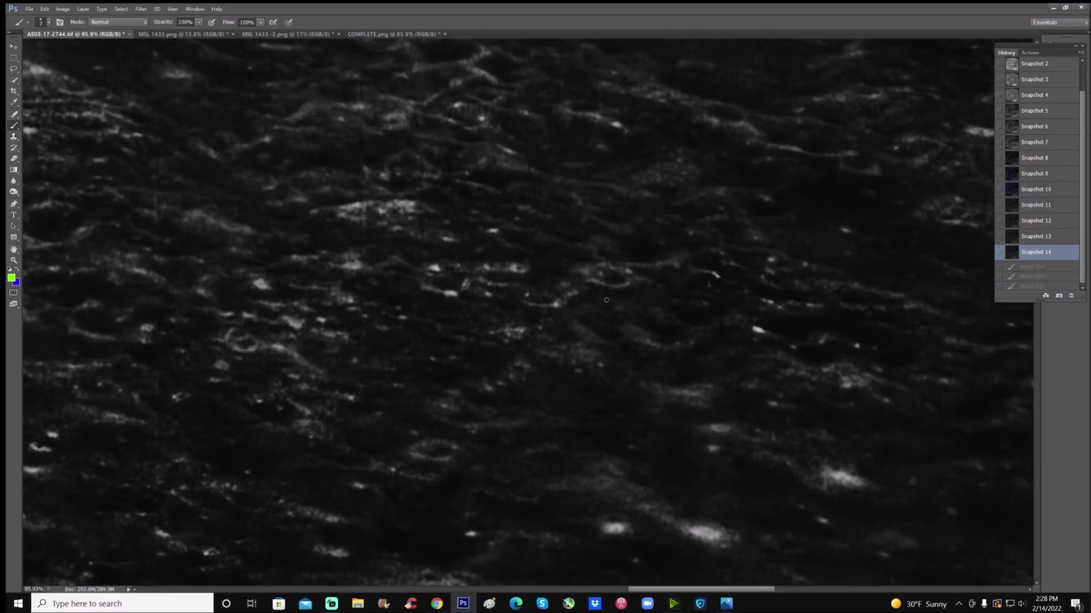
mouse_move(533, 246)
mouse_down()
mouse_move(525, 263)
mouse_move(541, 258)
mouse_up()
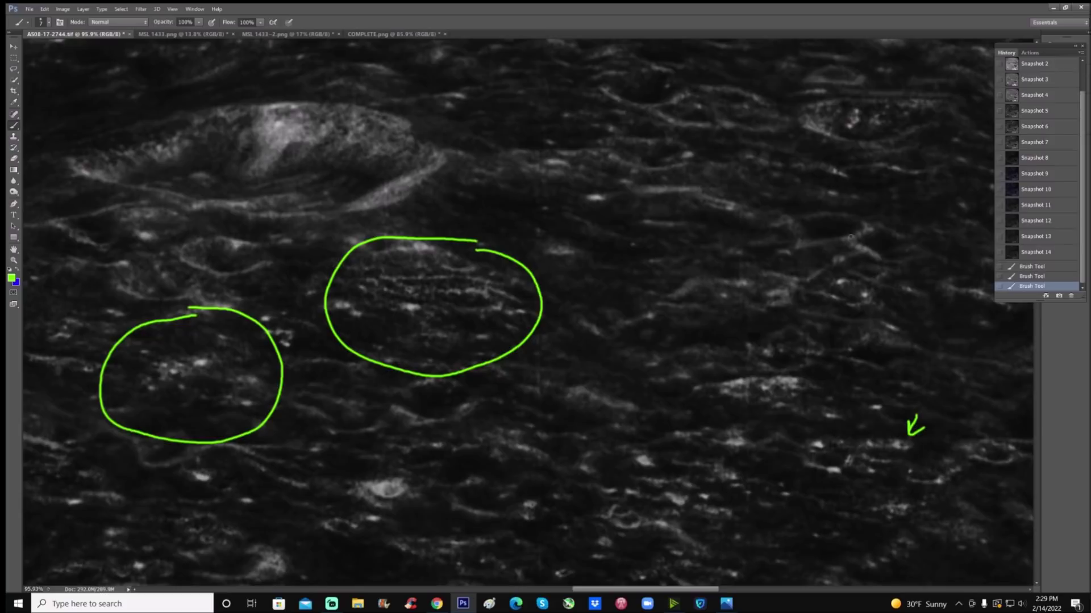
mouse_move(895, 193)
mouse_down()
mouse_move(841, 177)
mouse_move(671, 256)
mouse_move(816, 401)
mouse_move(989, 284)
mouse_move(885, 178)
mouse_up()
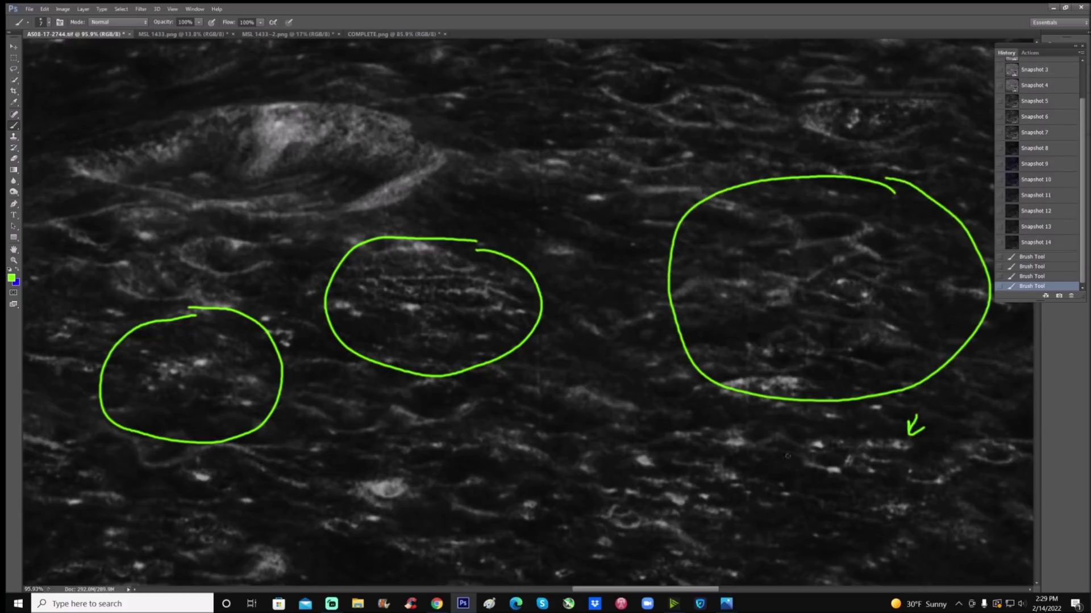
Point an arrow at the small formation inside the largest circled area and compare the spot in Snapshots 10 and 14.
drag(698, 589, 744, 589)
mouse_move(630, 259)
mouse_down()
mouse_move(563, 280)
mouse_move(582, 281)
mouse_up()
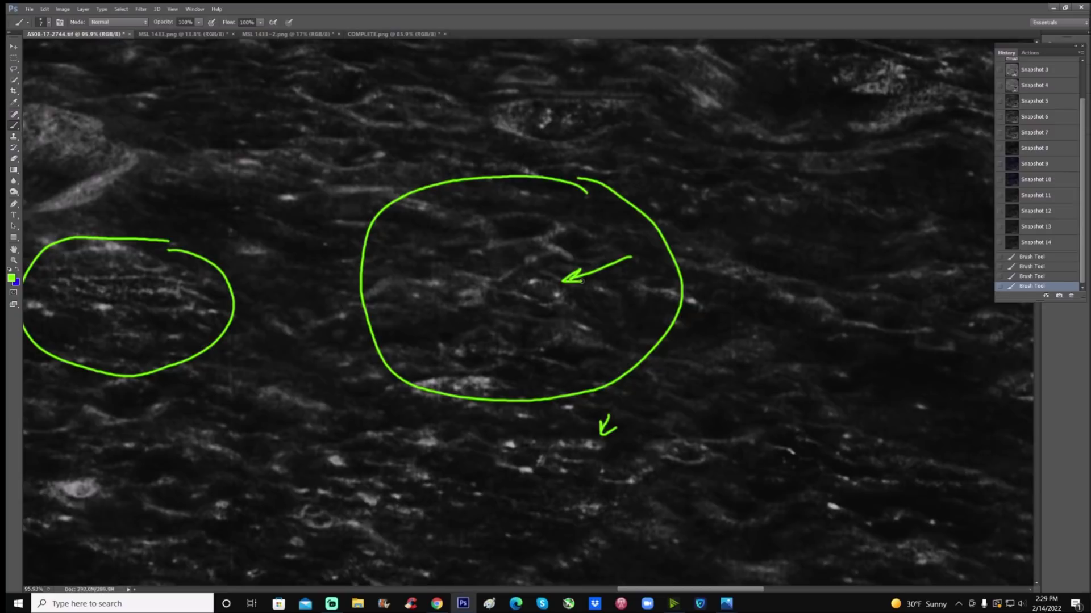
drag(472, 253, 515, 257)
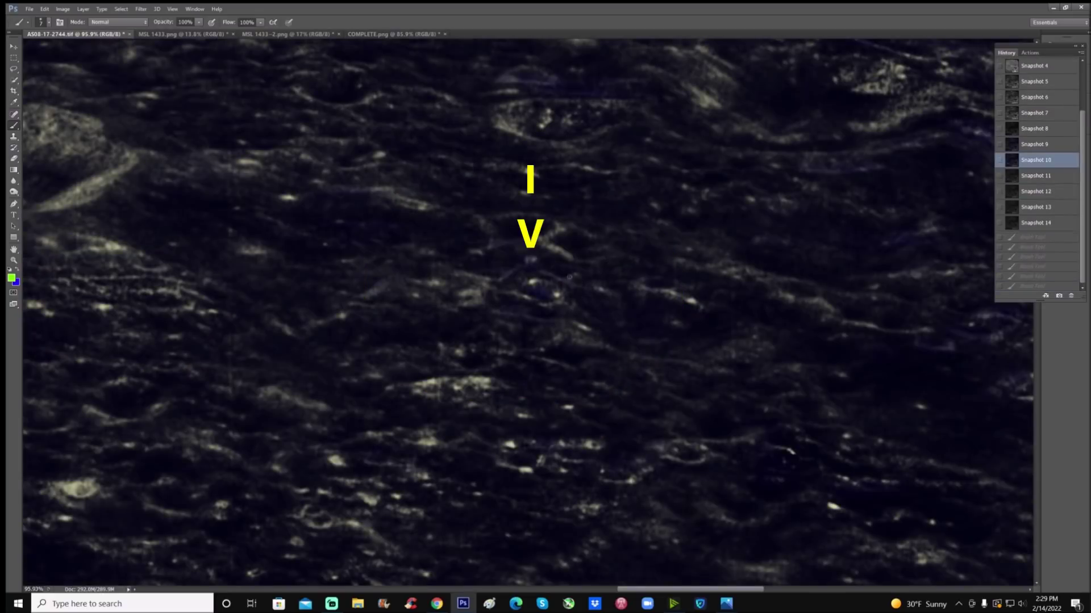
mouse_move(507, 240)
mouse_down()
mouse_move(522, 272)
mouse_move(493, 323)
mouse_move(523, 270)
mouse_up()
click(1035, 262)
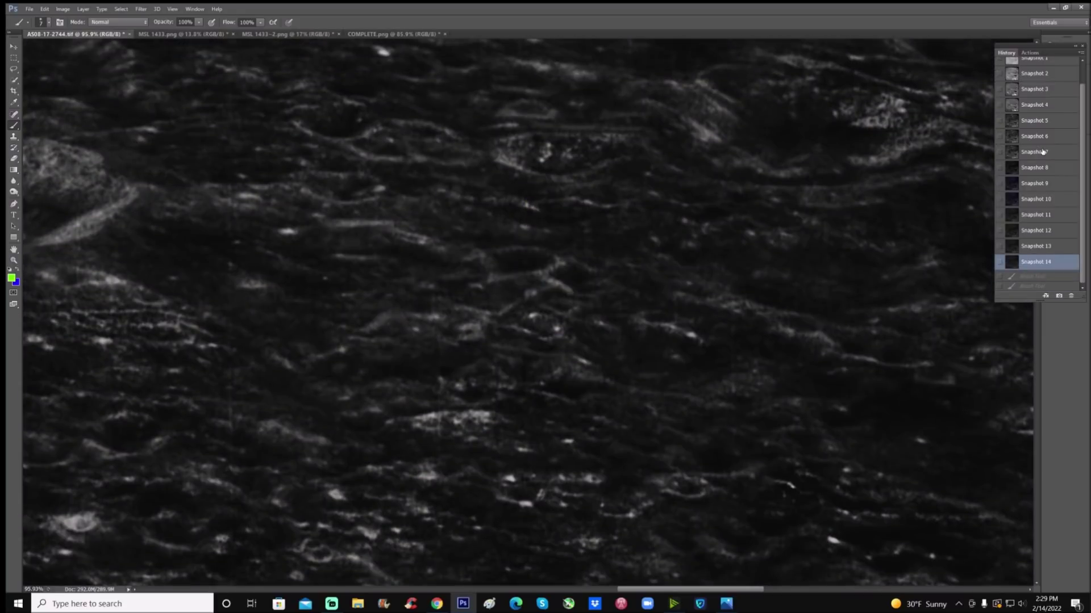
In Snapshot 7, circle the small spot above the formation, outline the formation with its V-shaped edge, and restore Snapshot 14.
click(1042, 151)
click(1036, 287)
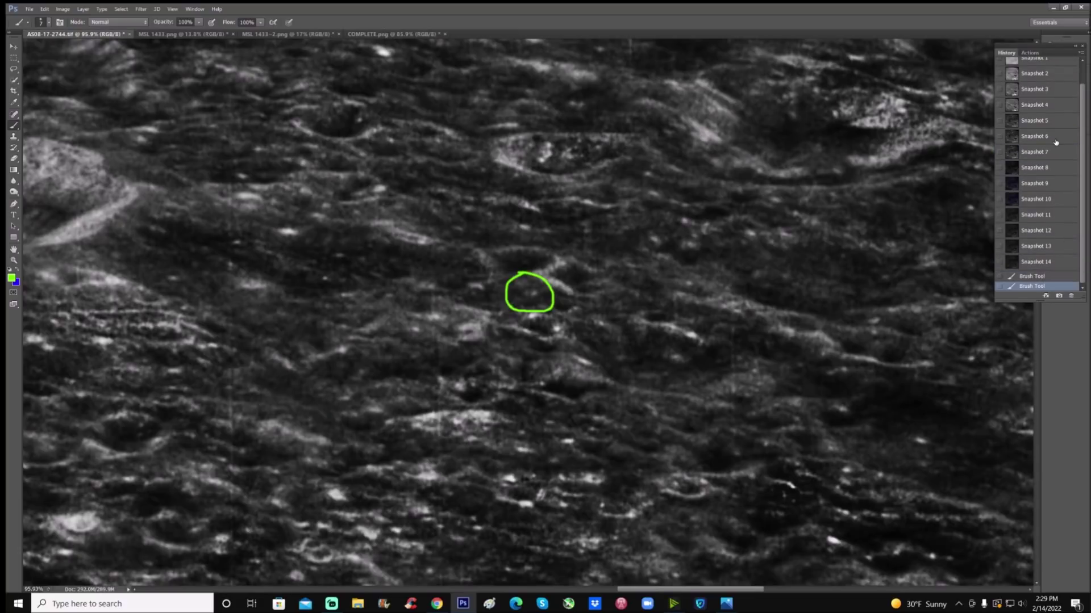
mouse_move(513, 326)
mouse_down()
mouse_move(552, 342)
mouse_move(567, 324)
mouse_up()
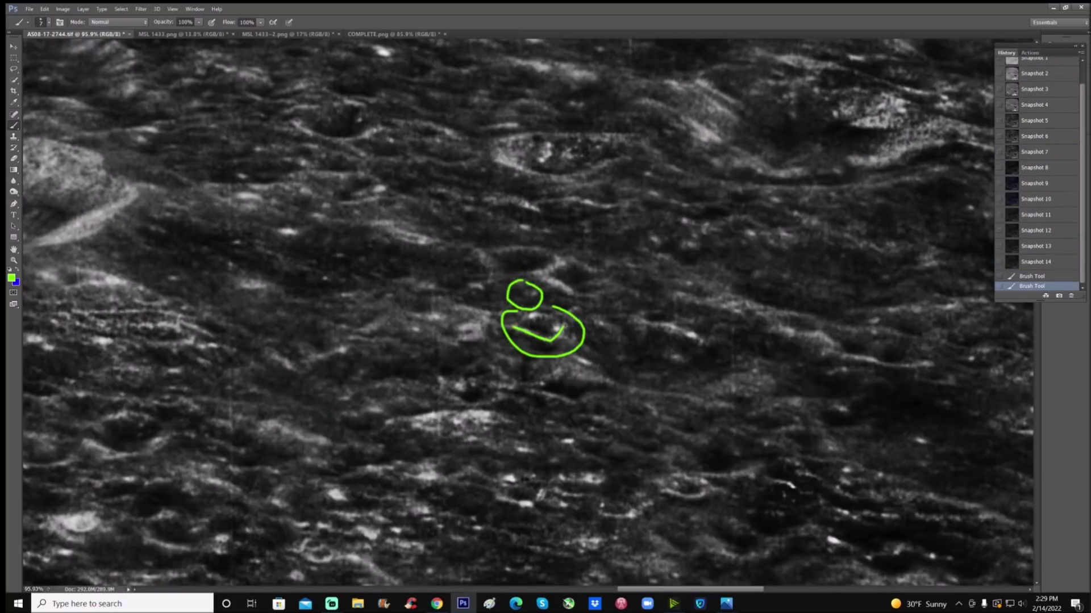
click(1019, 251)
Circle the feature right of the large crater, outline its boxy body, lower edge and small oval end, and restore Snapshot 14.
scroll(728, 385, up, 5)
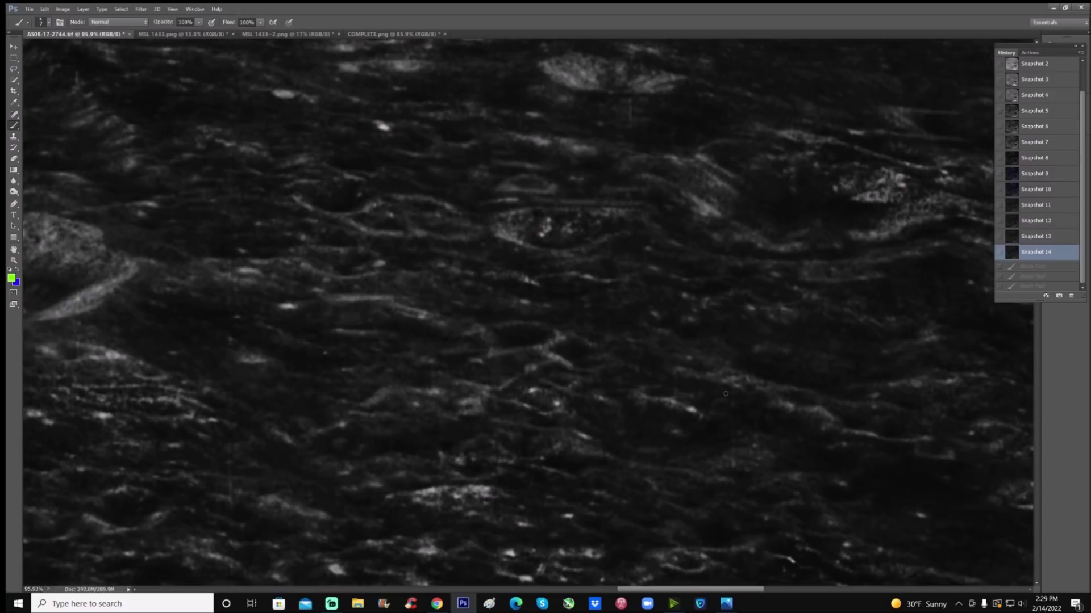
click(15, 126)
mouse_move(359, 276)
mouse_down()
mouse_move(304, 272)
mouse_move(272, 306)
mouse_move(351, 355)
mouse_move(461, 339)
mouse_move(419, 280)
mouse_move(343, 263)
mouse_up()
mouse_move(402, 313)
mouse_down()
mouse_move(430, 318)
mouse_move(397, 304)
mouse_up()
mouse_move(327, 298)
mouse_down()
mouse_move(389, 299)
mouse_move(395, 338)
mouse_move(401, 328)
mouse_move(332, 323)
mouse_up()
drag(326, 296, 329, 322)
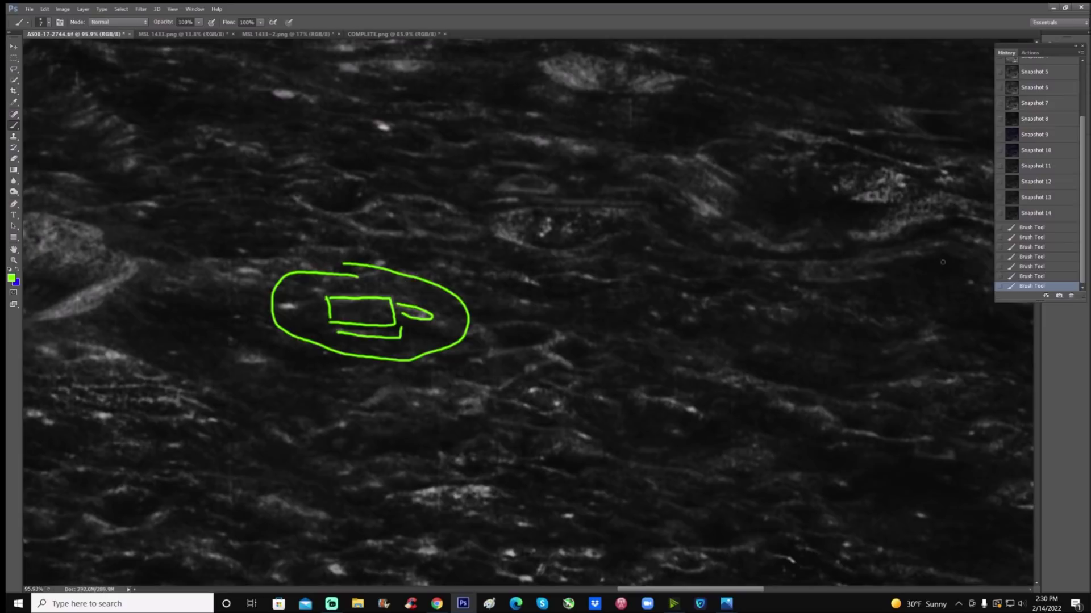
click(1047, 213)
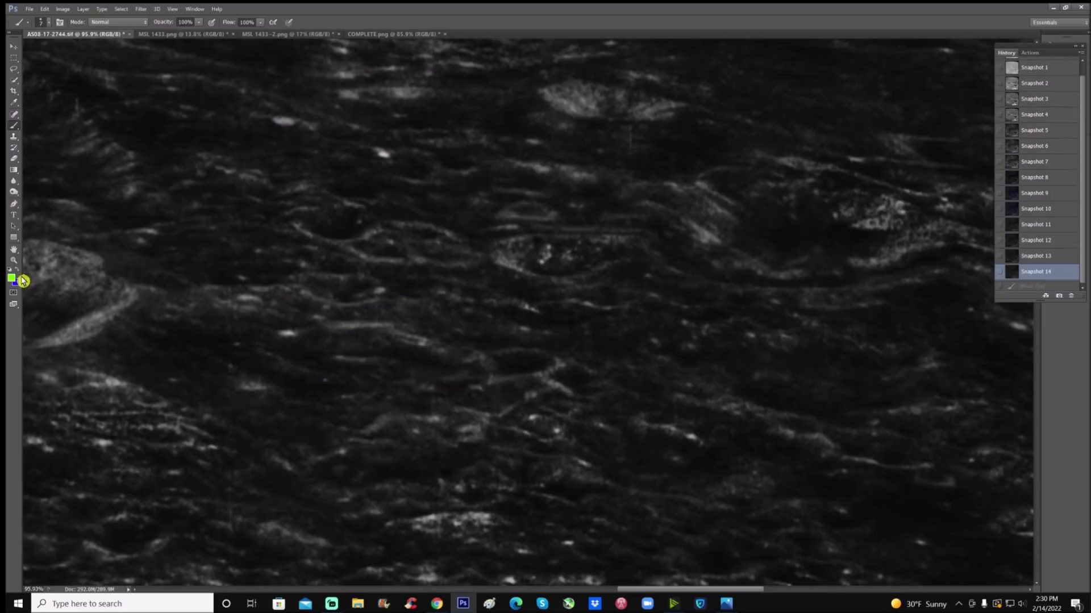
Examine the wider plain to the right of and below the large crater at 50% magnification.
click(14, 260)
drag(532, 301, 518, 313)
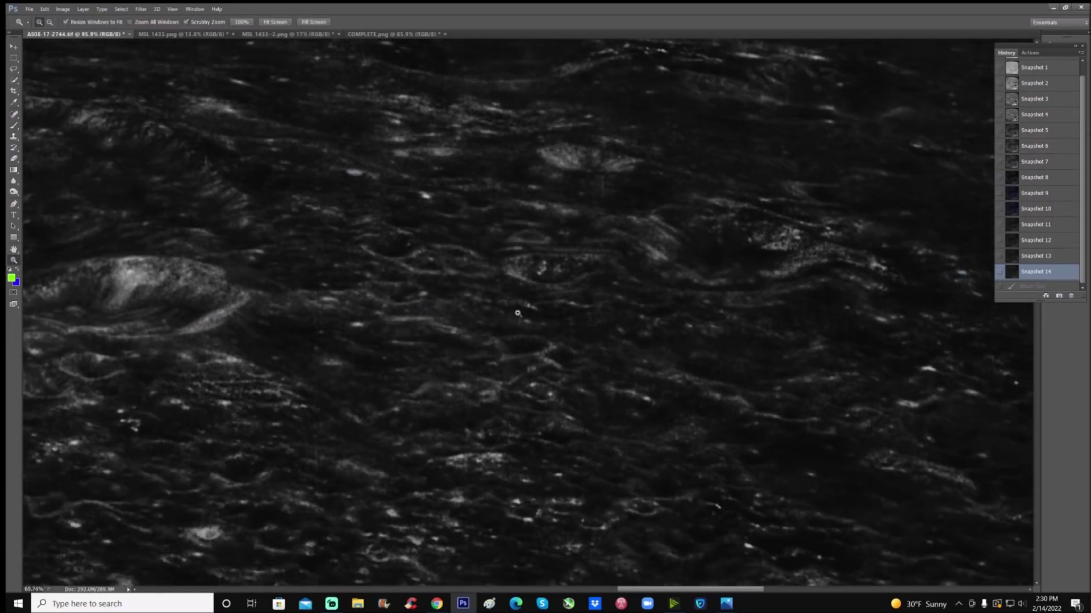
alt+click(518, 313)
scroll(998, 398, down, 3)
scroll(998, 398, down, 4)
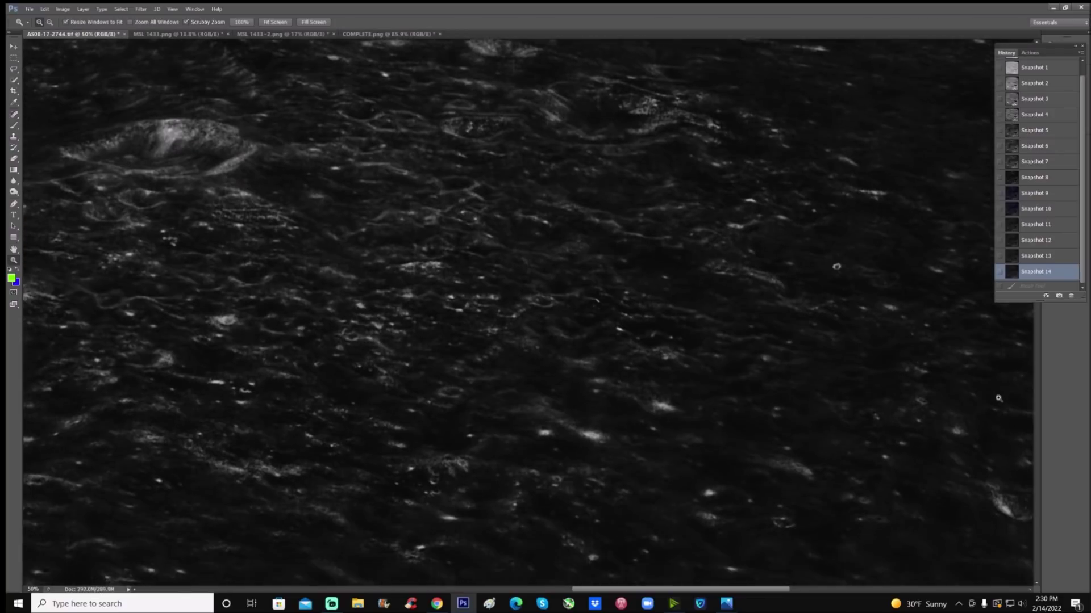
scroll(998, 398, down, 1)
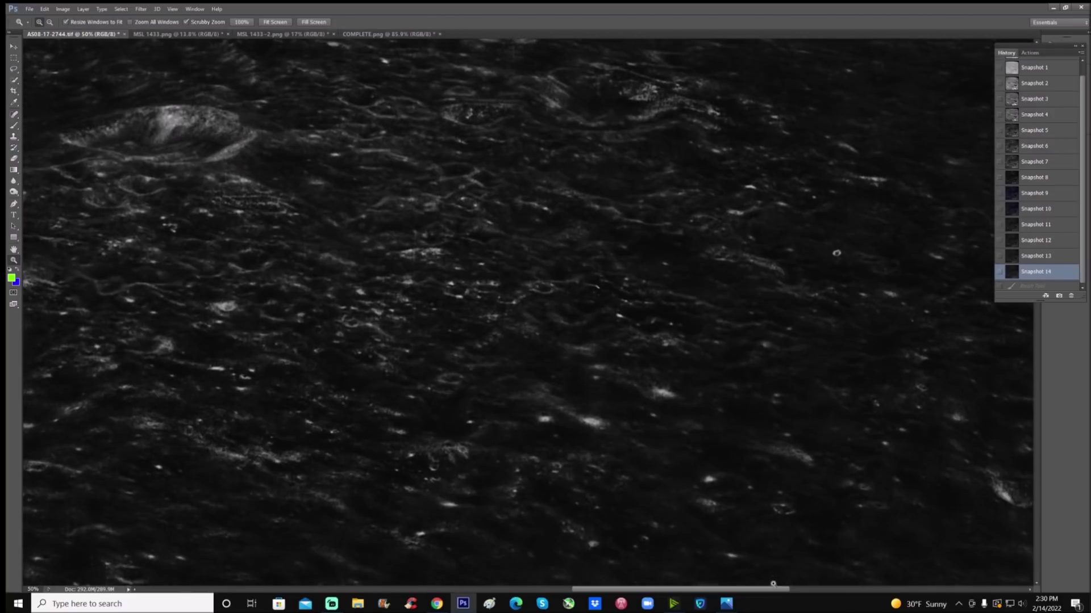
drag(775, 591, 764, 593)
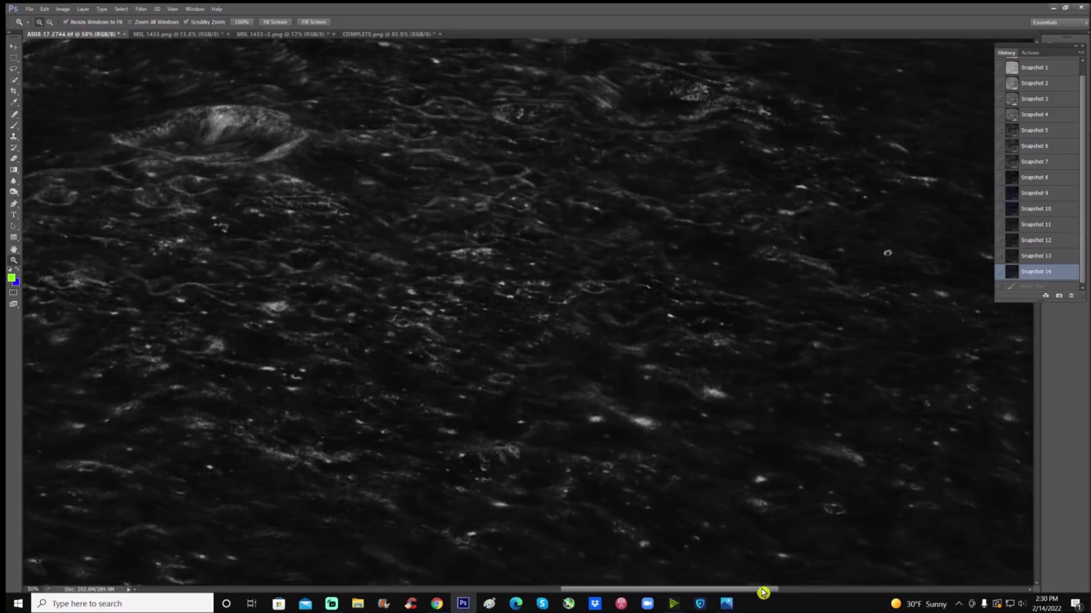
Move the floating History panel inward and collapse it to icons to free the view of the plain.
drag(1052, 50, 998, 43)
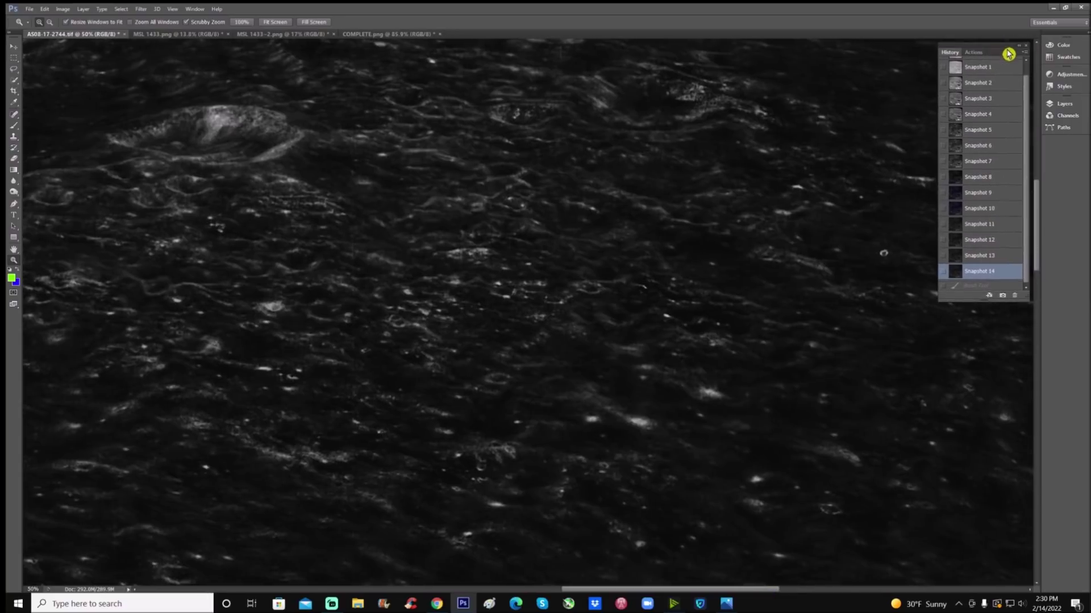
click(1020, 44)
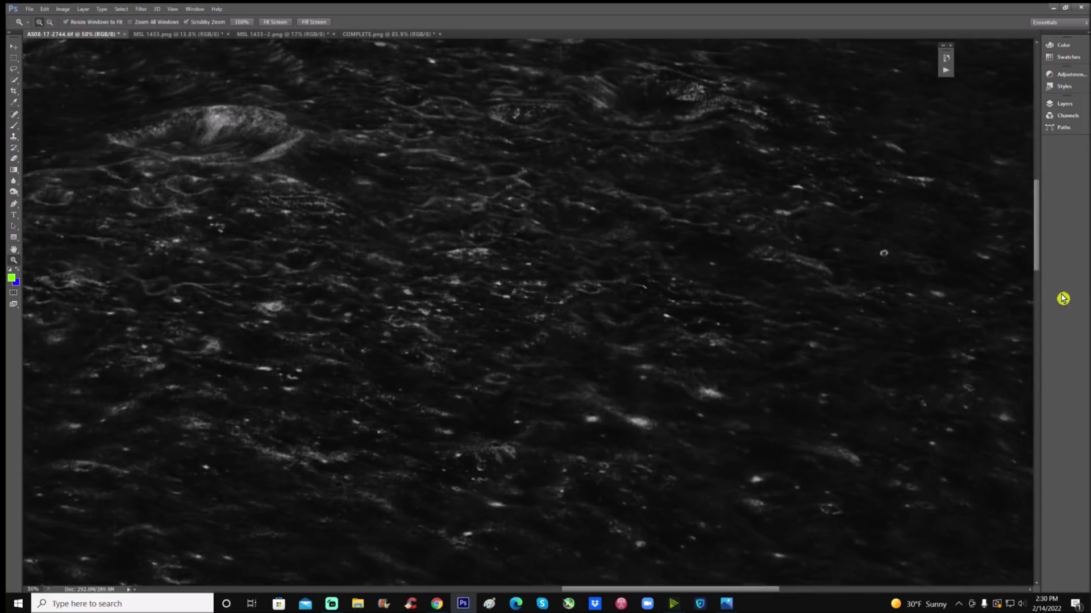
scroll(928, 275, up, 2)
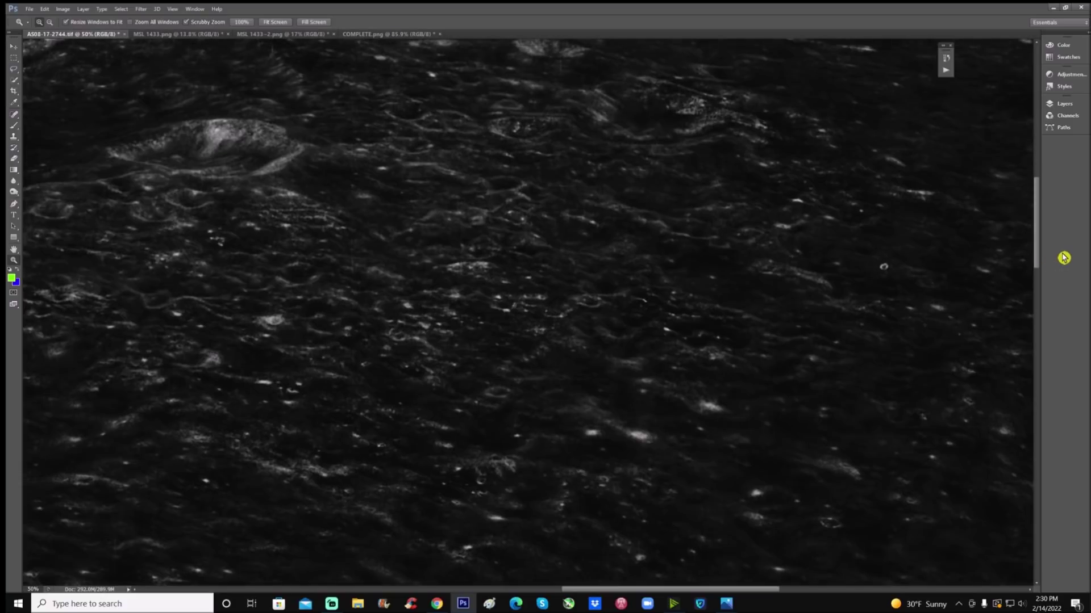
Circle the bright cluster mid-plain, trace the large crater's inner curve, and clear both by restoring Snapshot 14, leaving History collapsed.
click(14, 126)
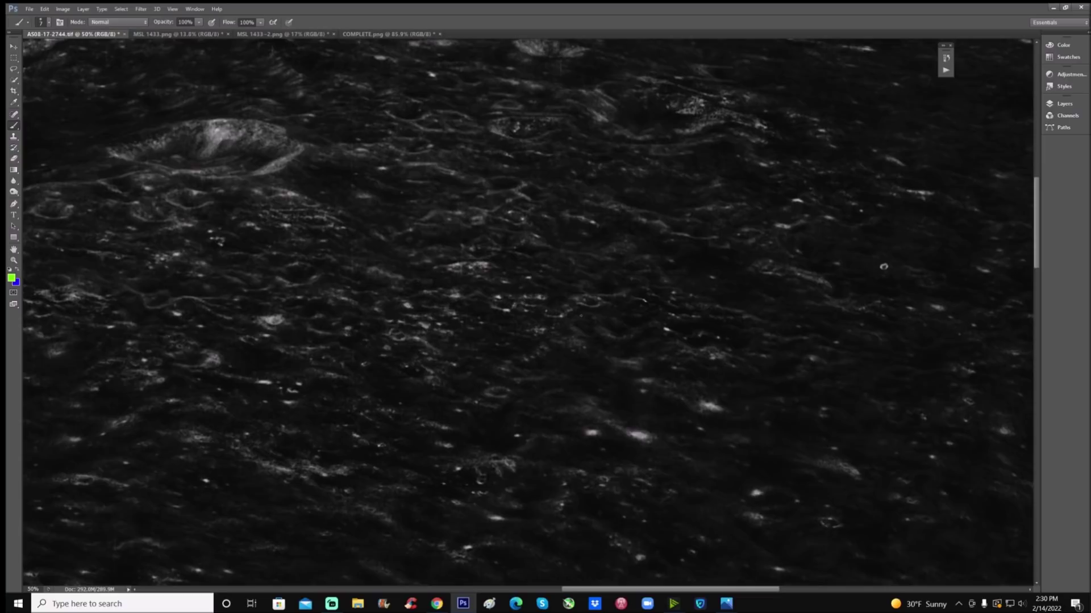
mouse_move(574, 272)
mouse_down()
mouse_move(470, 321)
mouse_move(642, 298)
mouse_move(572, 273)
mouse_up()
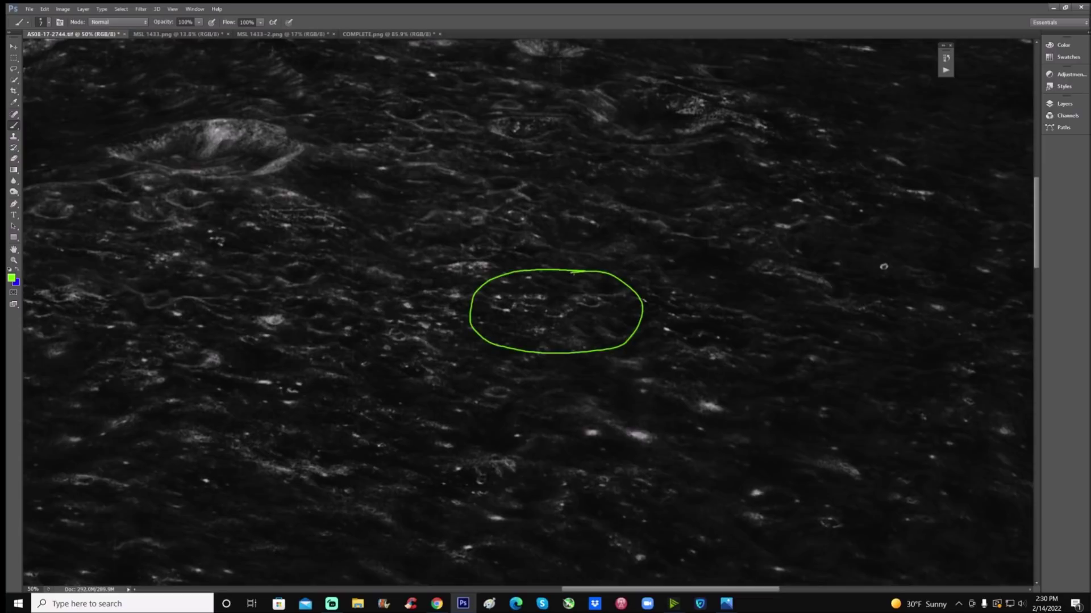
mouse_move(270, 135)
mouse_down()
mouse_move(146, 153)
mouse_move(228, 160)
mouse_move(272, 134)
mouse_up()
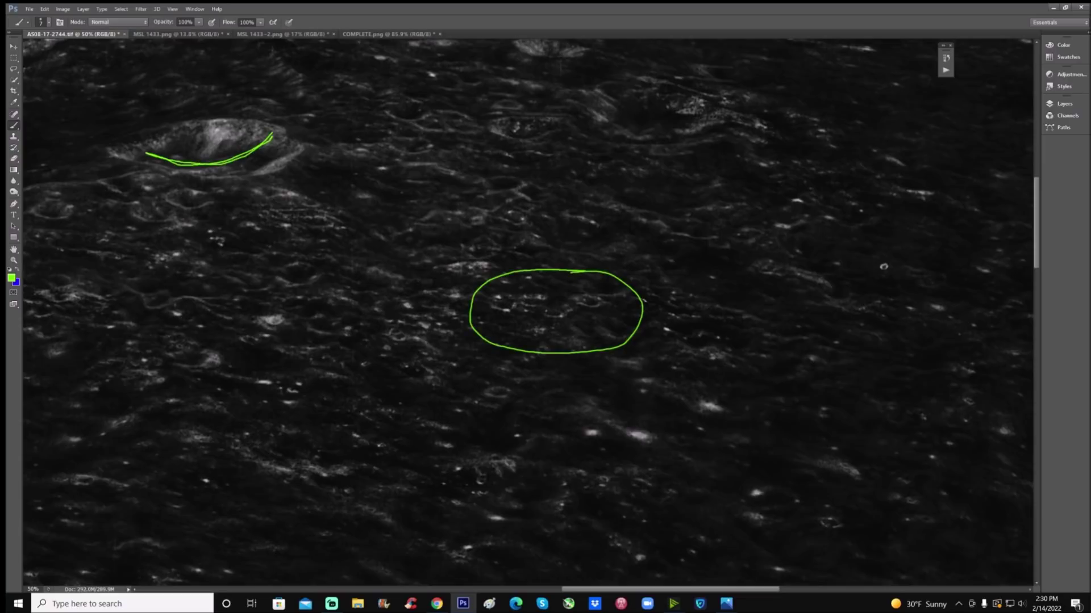
click(946, 57)
click(980, 262)
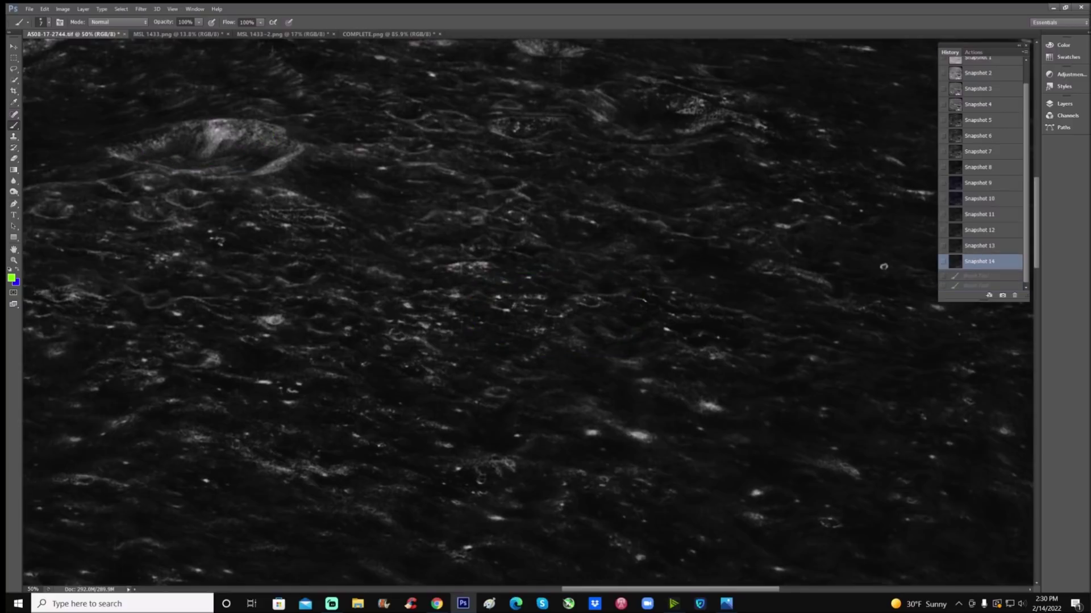
click(1018, 45)
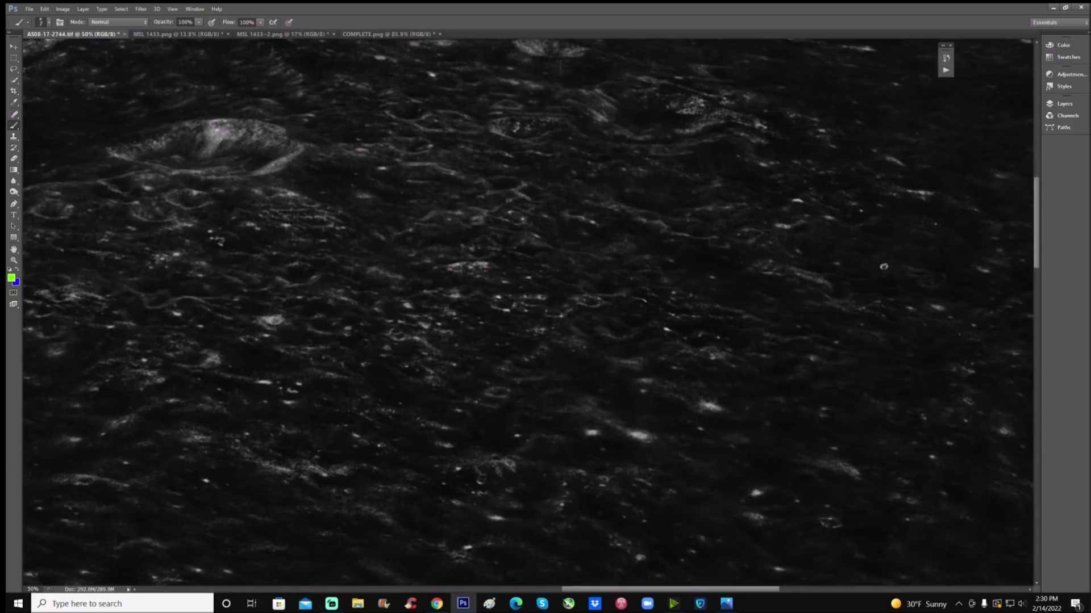